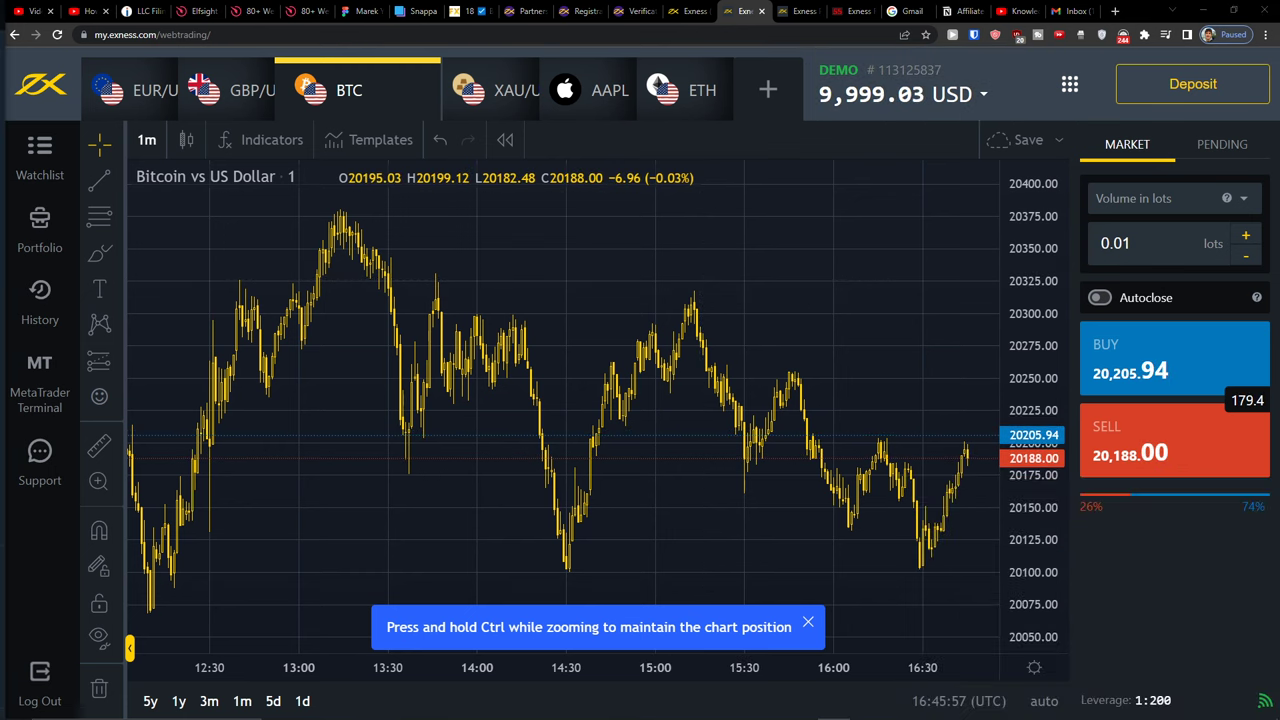
- Open the watchlist and filter its instruments by the Exotic category
scroll(938, 286, "up", 1)
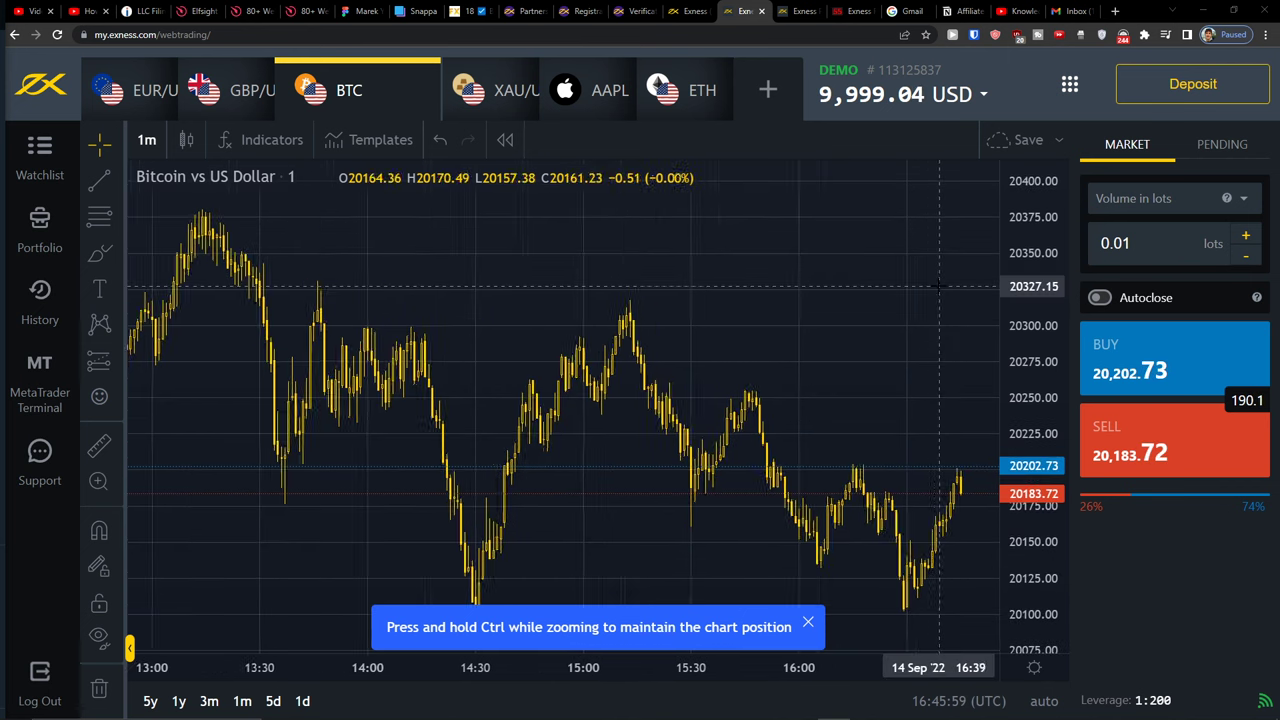
left_click(39, 155)
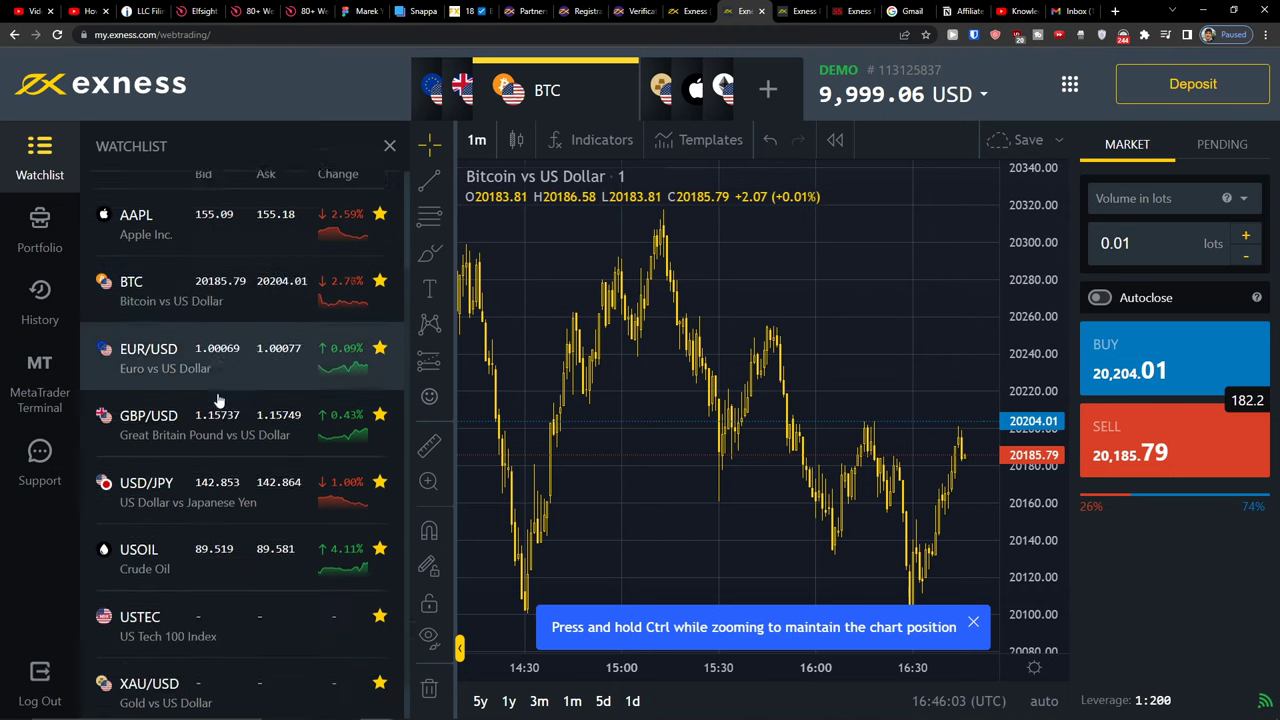
left_click(173, 258)
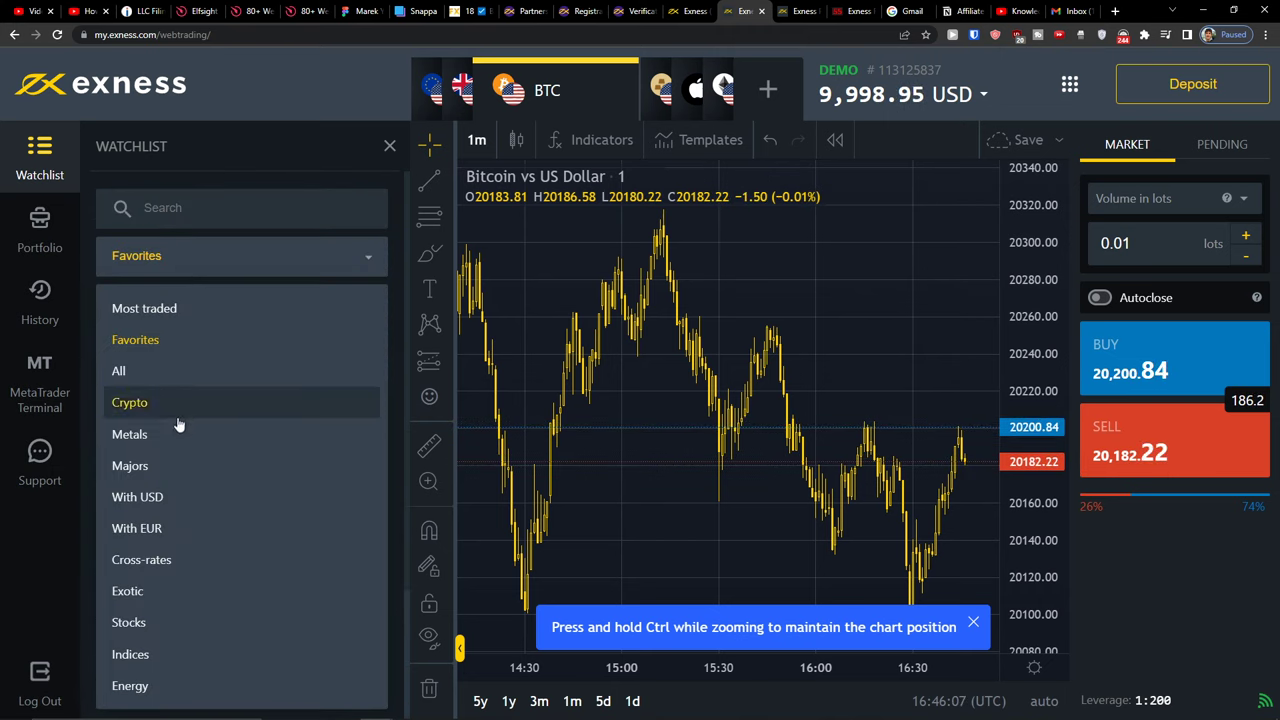
left_click(175, 591)
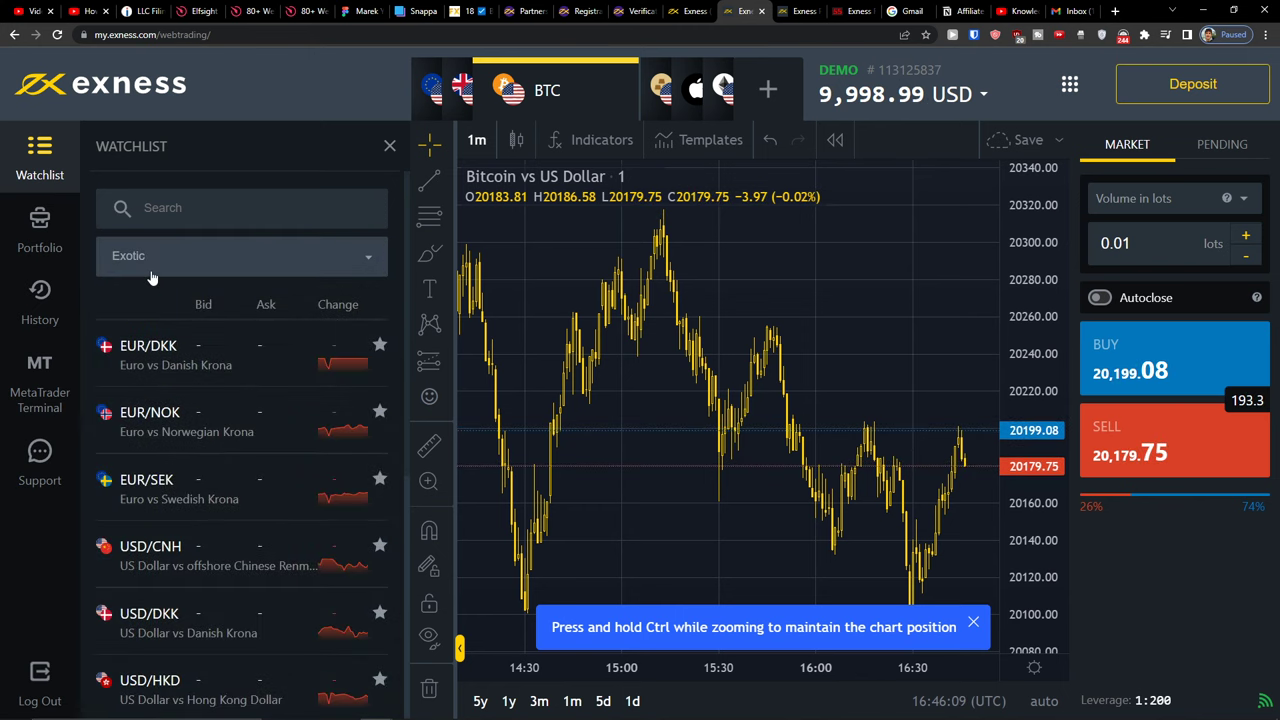
- Switch the watchlist filter to Most traded and look through the listed instruments
left_click(151, 274)
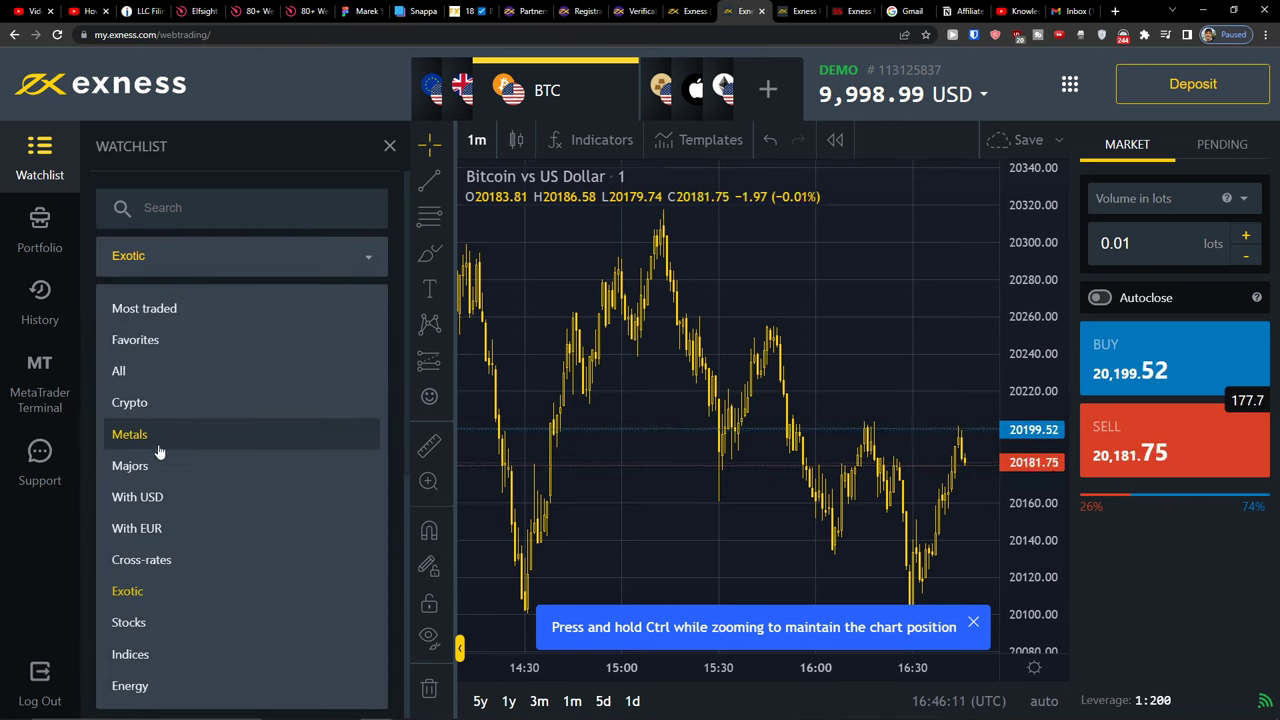
left_click(174, 312)
left_click(175, 262)
left_click(192, 266)
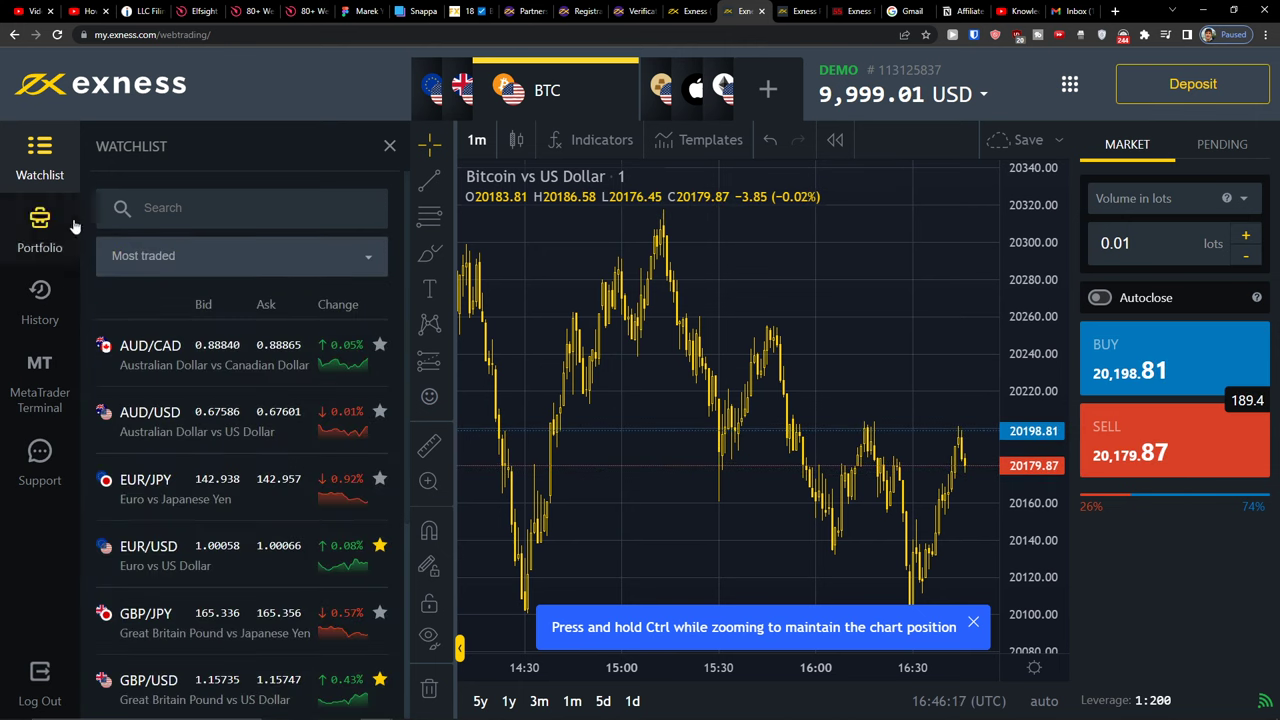
scroll(203, 301, "down", 2)
scroll(215, 315, "up", 2)
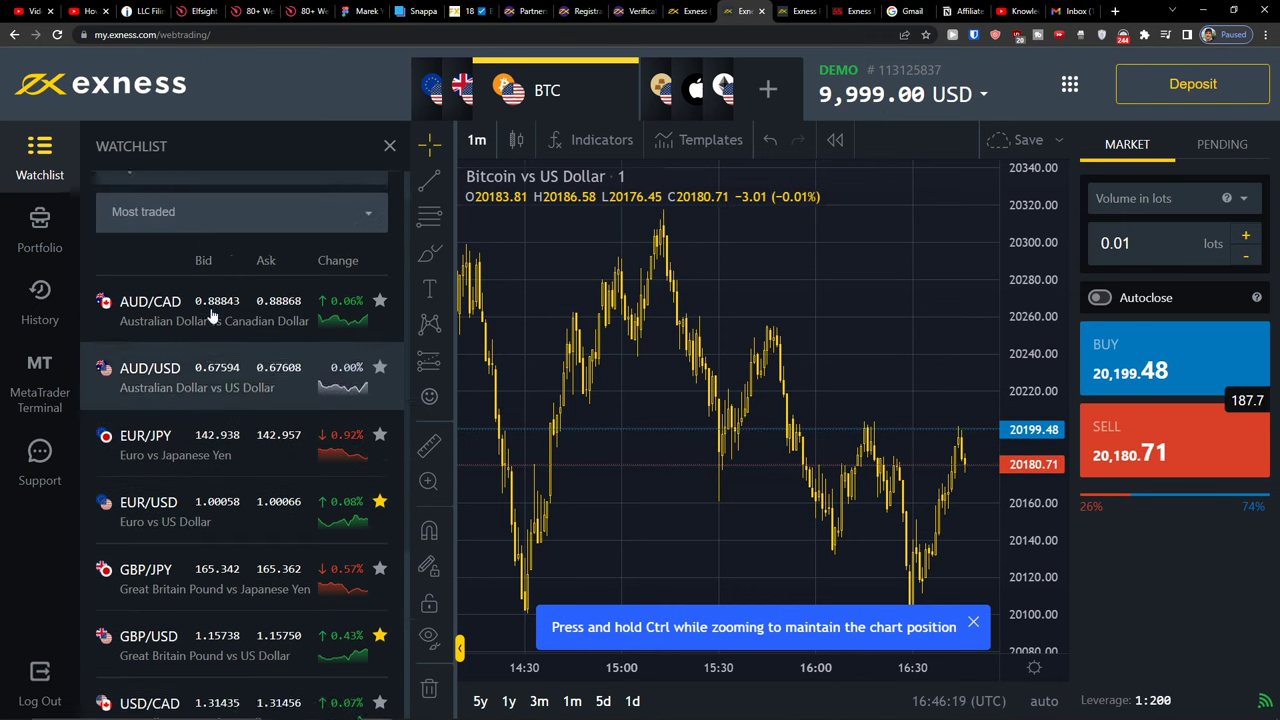
- Review the portfolio's open positions and the account's order and transaction history
left_click(40, 230)
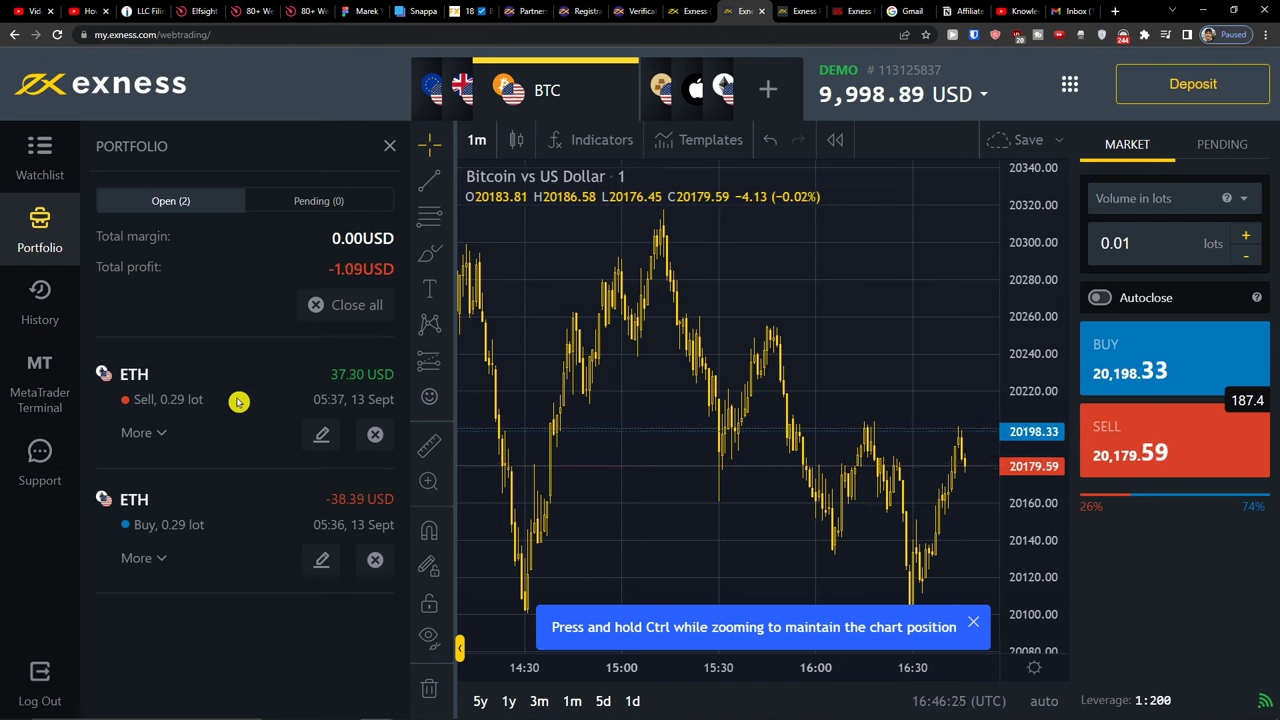
left_click(68, 314)
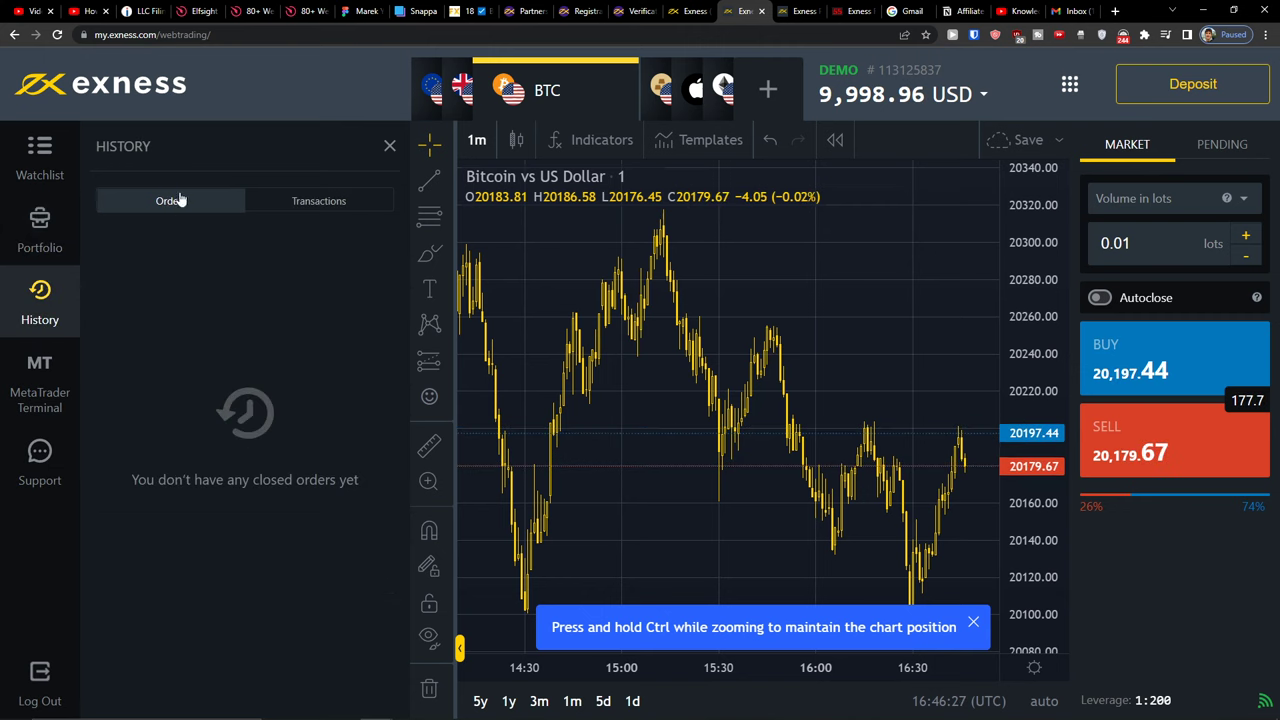
left_click(298, 204)
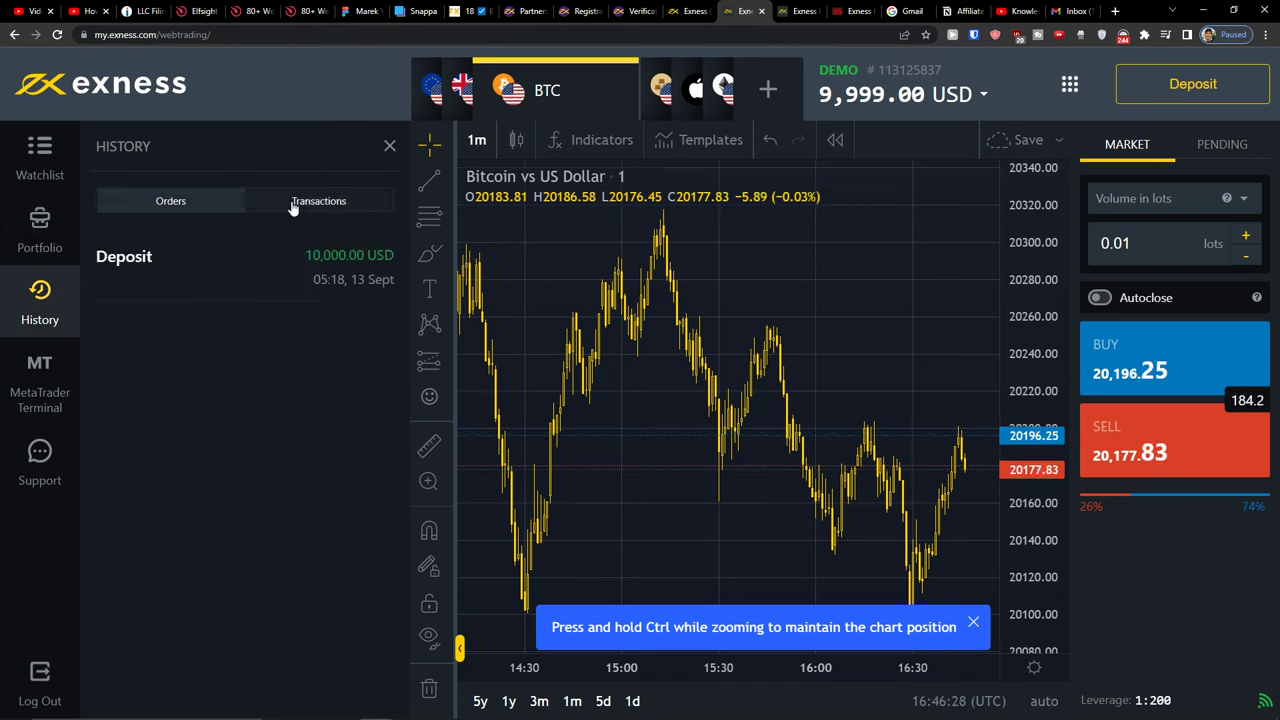
left_click(225, 205)
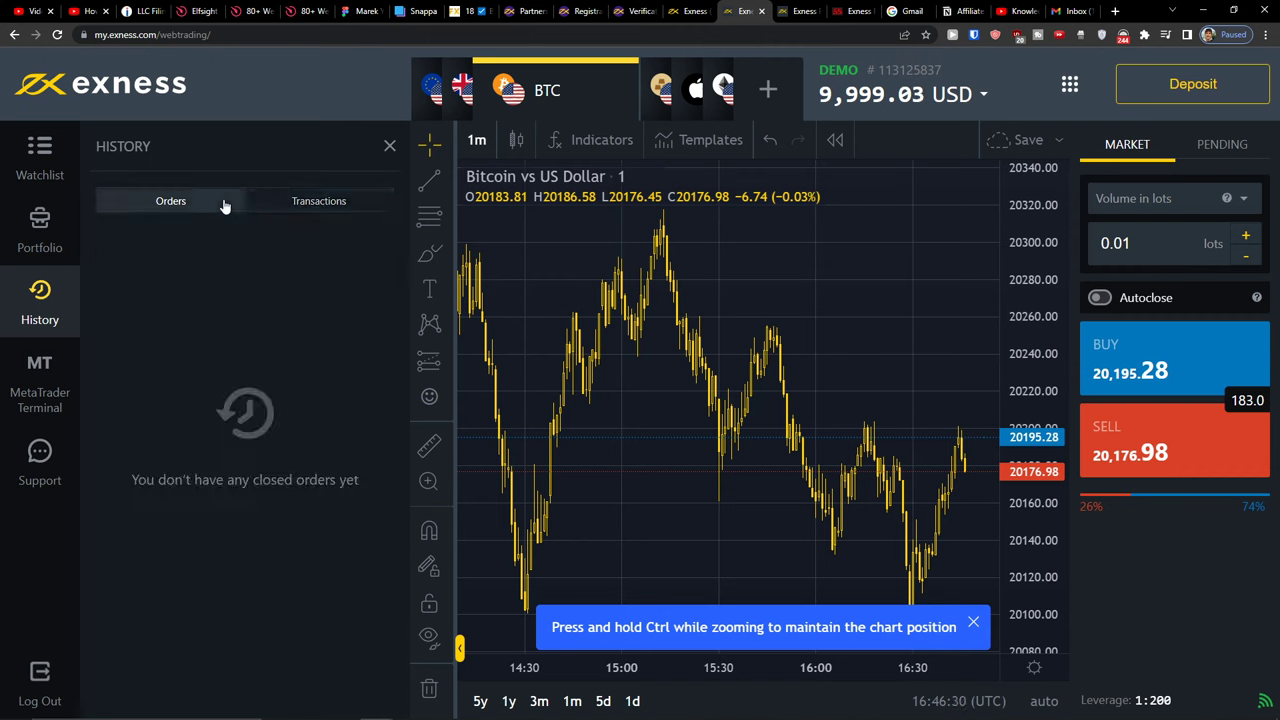
- View the MetaTrader 4 and MetaTrader 5 download options, return to the watchlist and close it
left_click(62, 398)
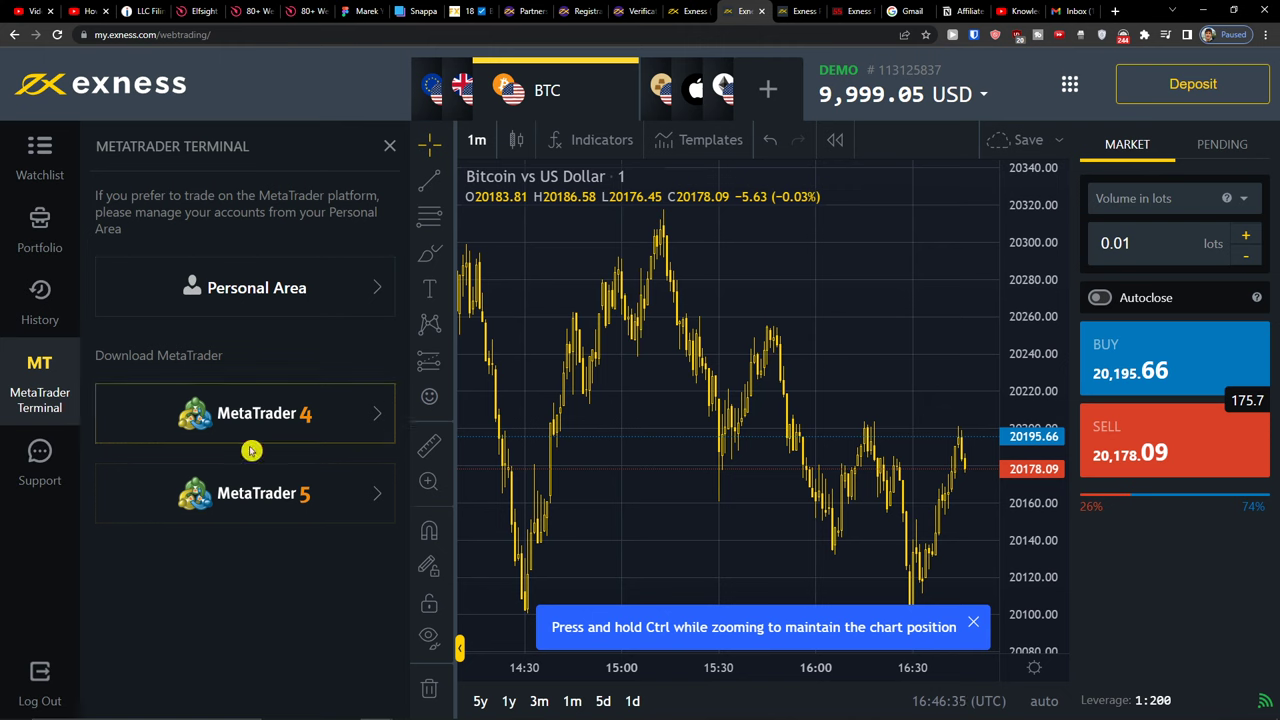
left_click(276, 467)
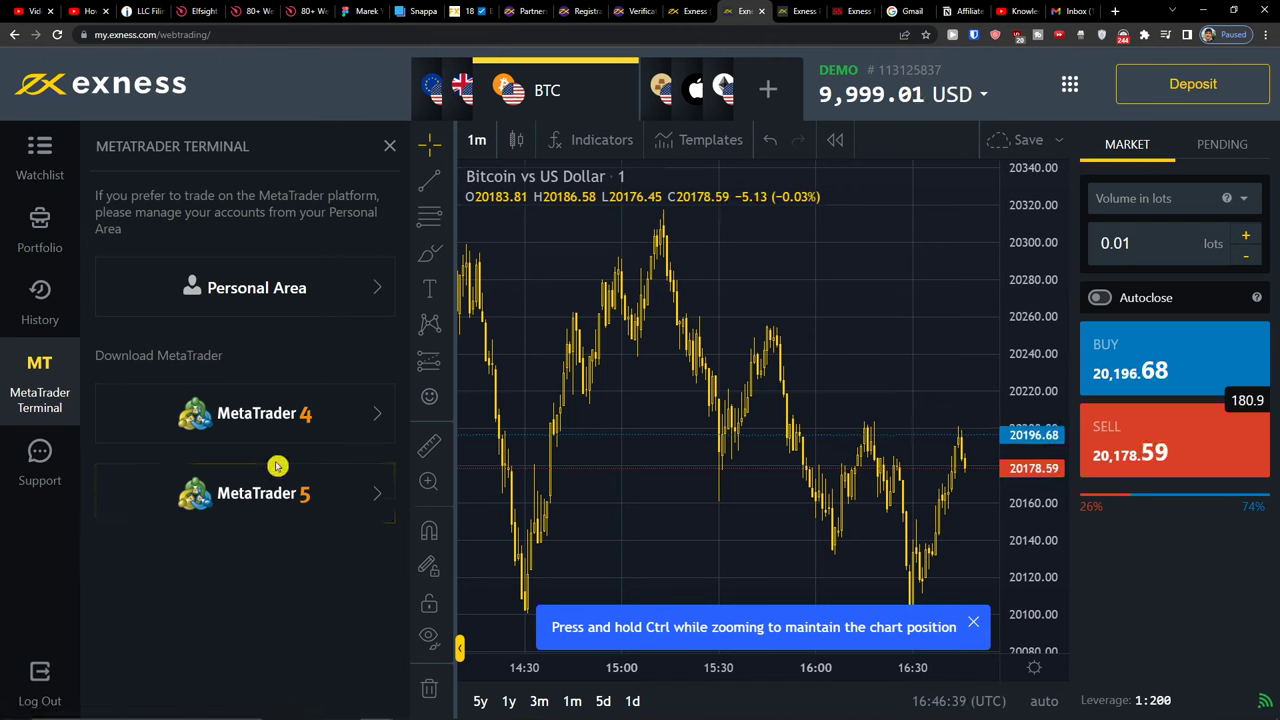
left_click(68, 166)
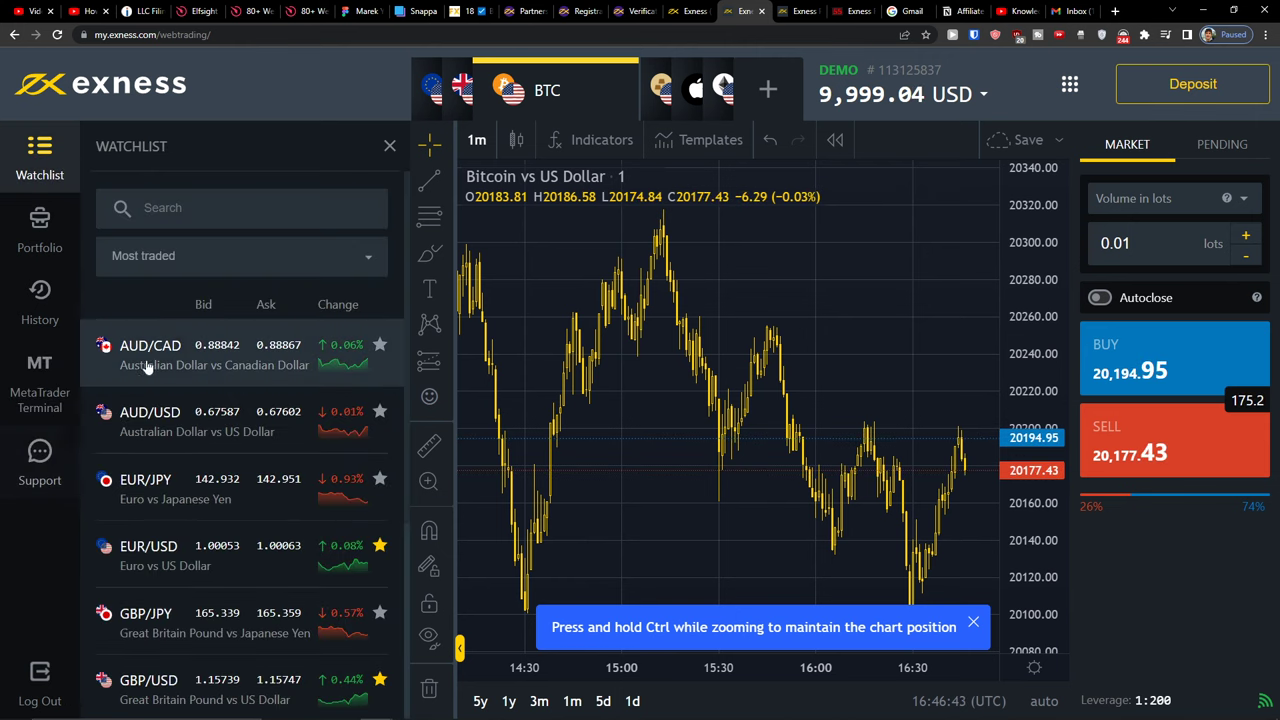
left_click(389, 148)
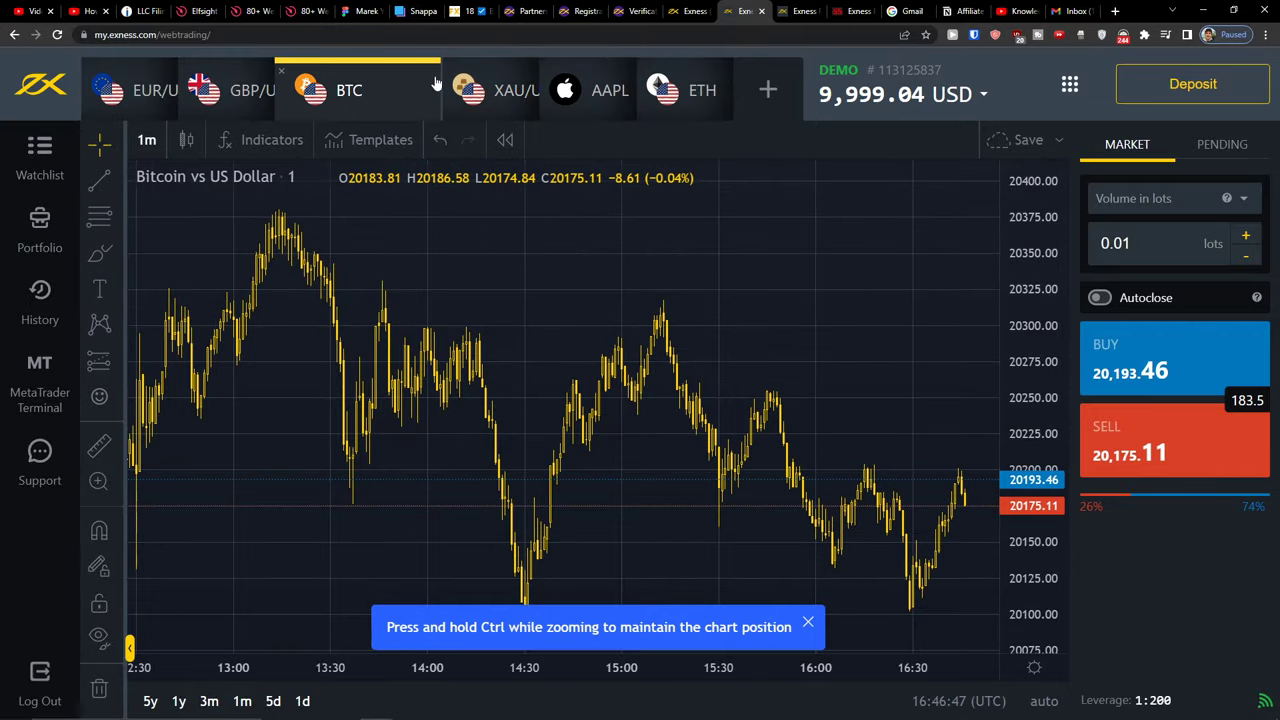
- Close the XAU/USD, BTC, AAPL, GBP/USD and ETH charts, keeping only EUR/USD open
left_click(479, 84)
left_click(379, 75)
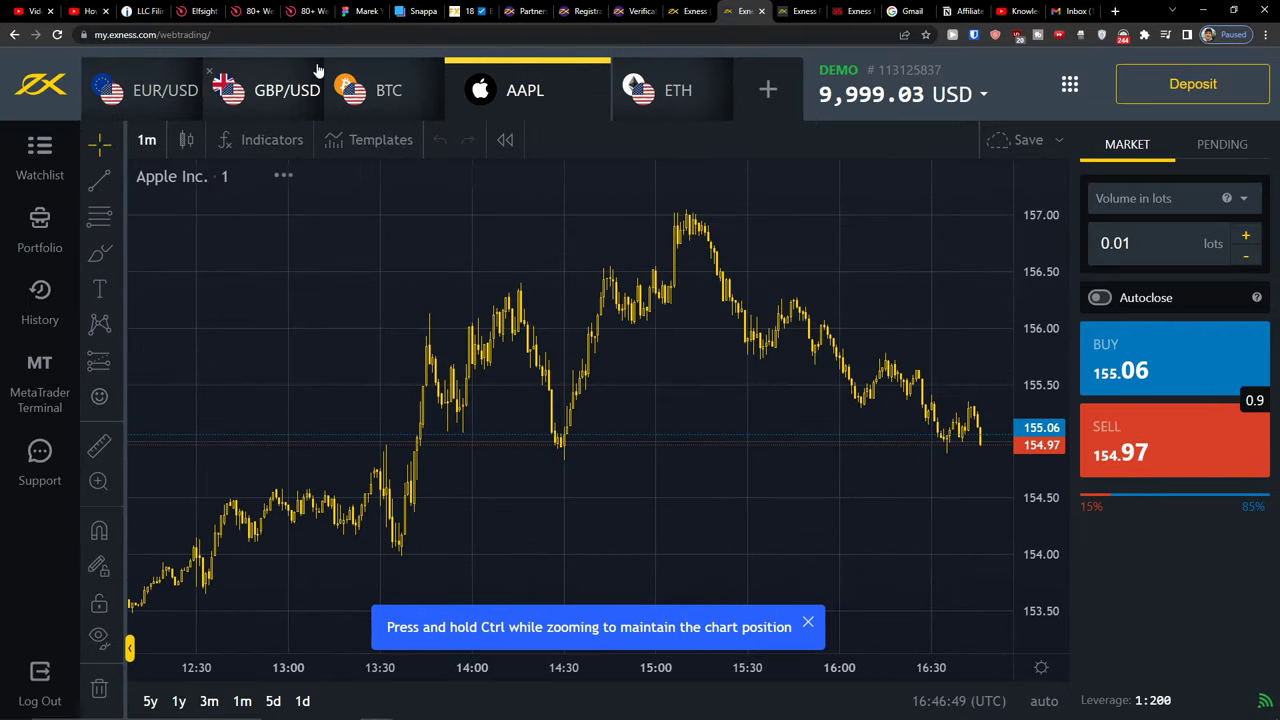
left_click(334, 73)
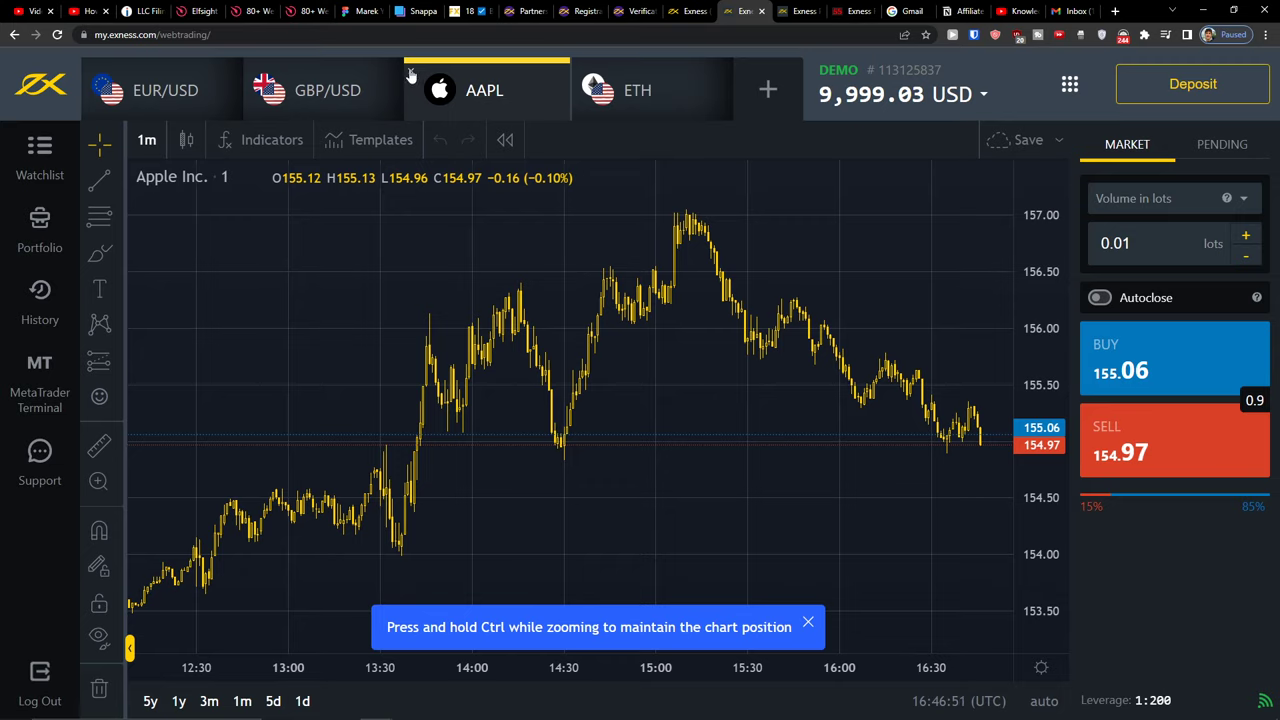
left_click(409, 75)
left_click(255, 74)
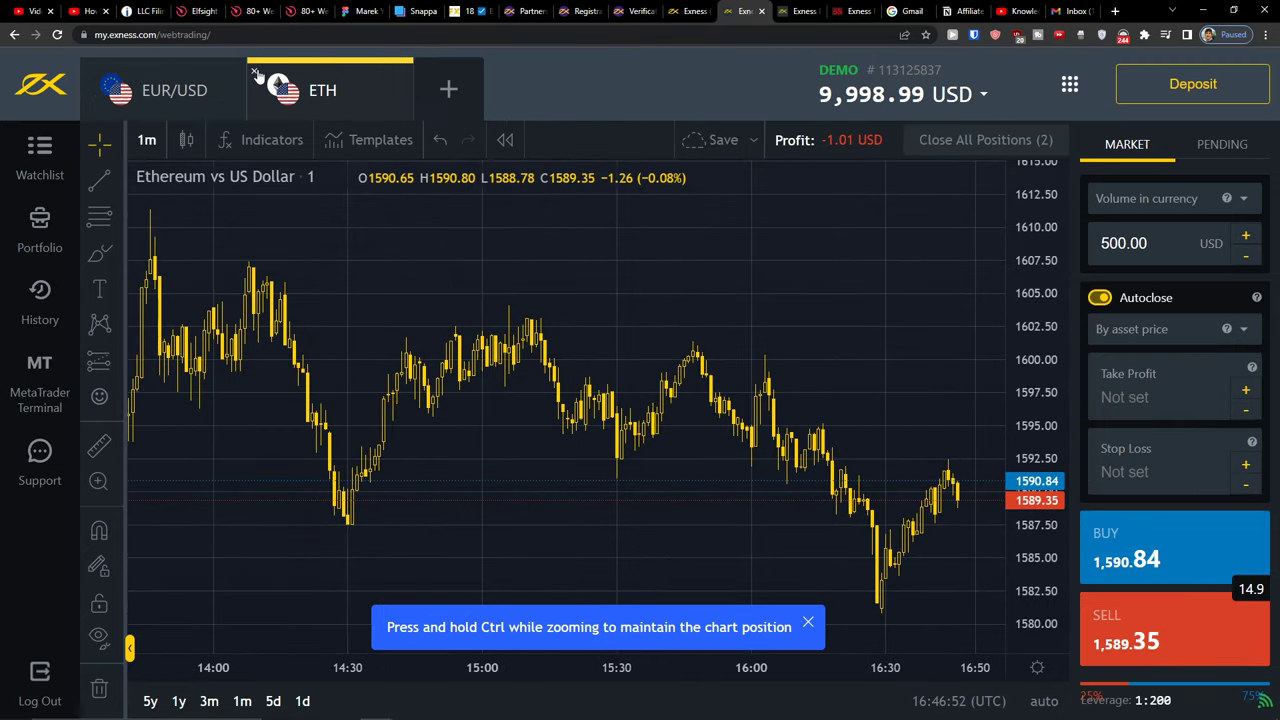
left_click(255, 74)
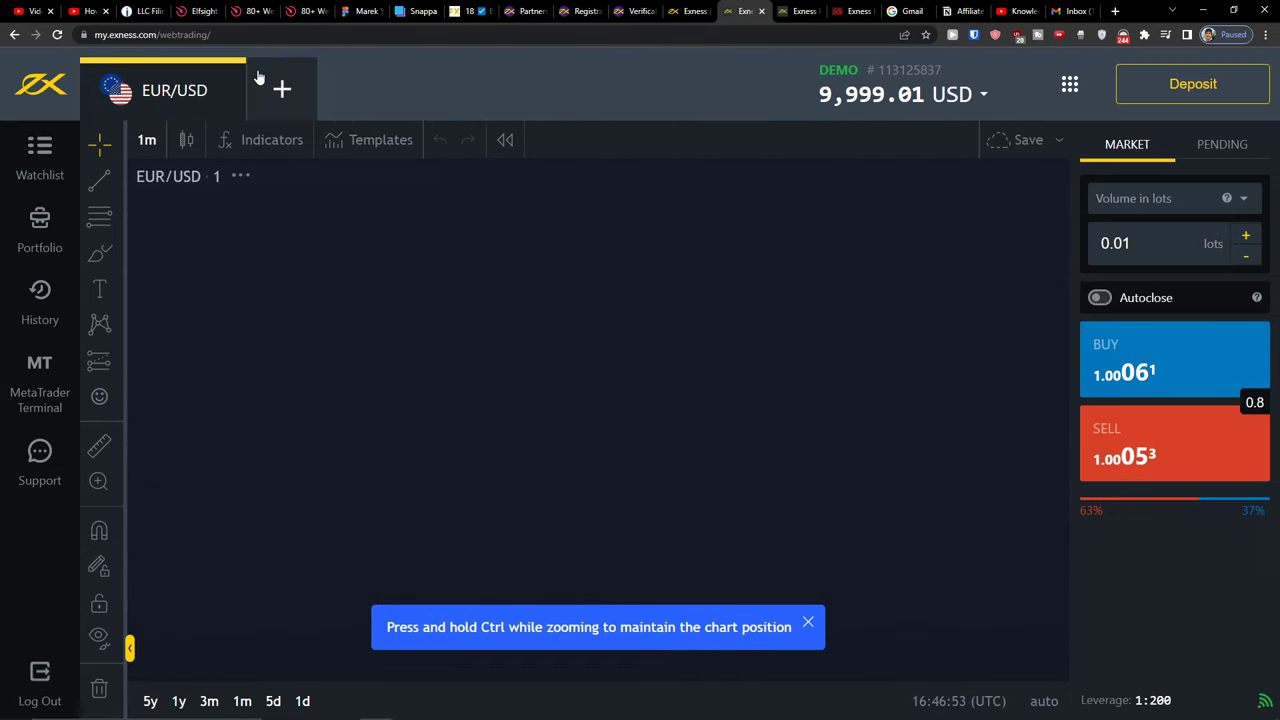
- Open the Adobe Inc. (ADBE) chart from the watchlist's Stocks category and mark the stock as a favorite
left_click(44, 156)
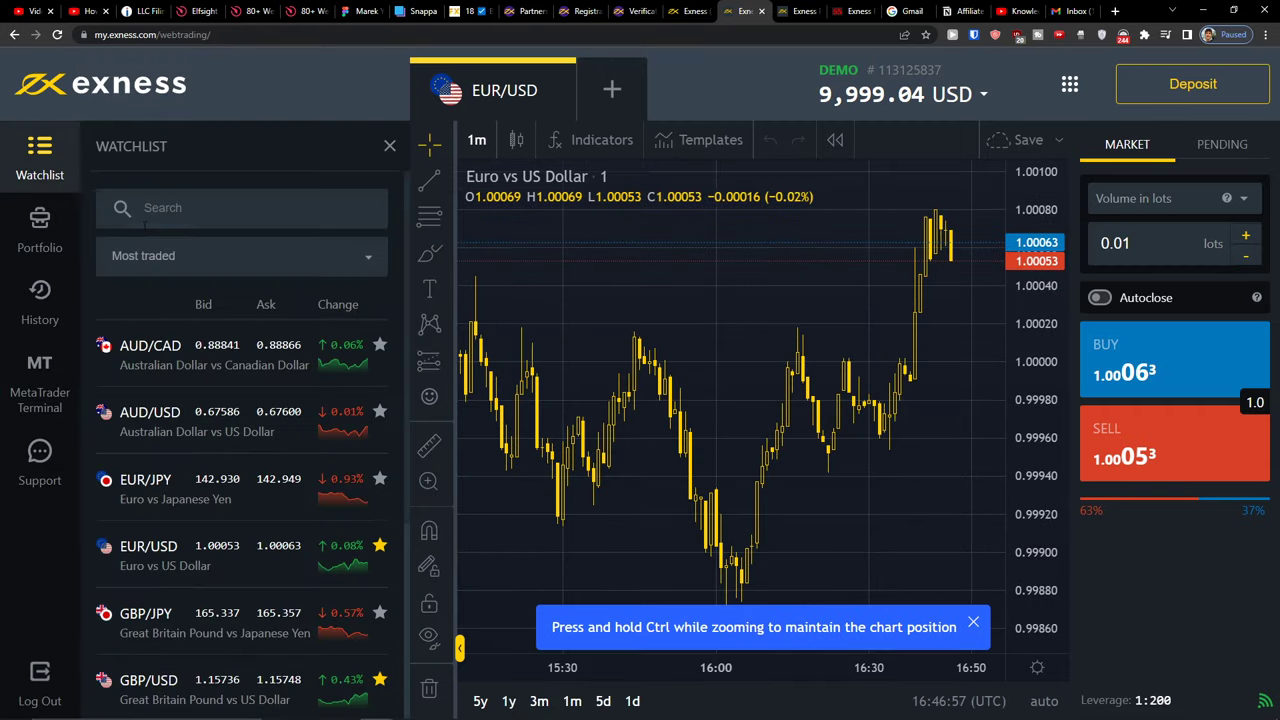
left_click(200, 256)
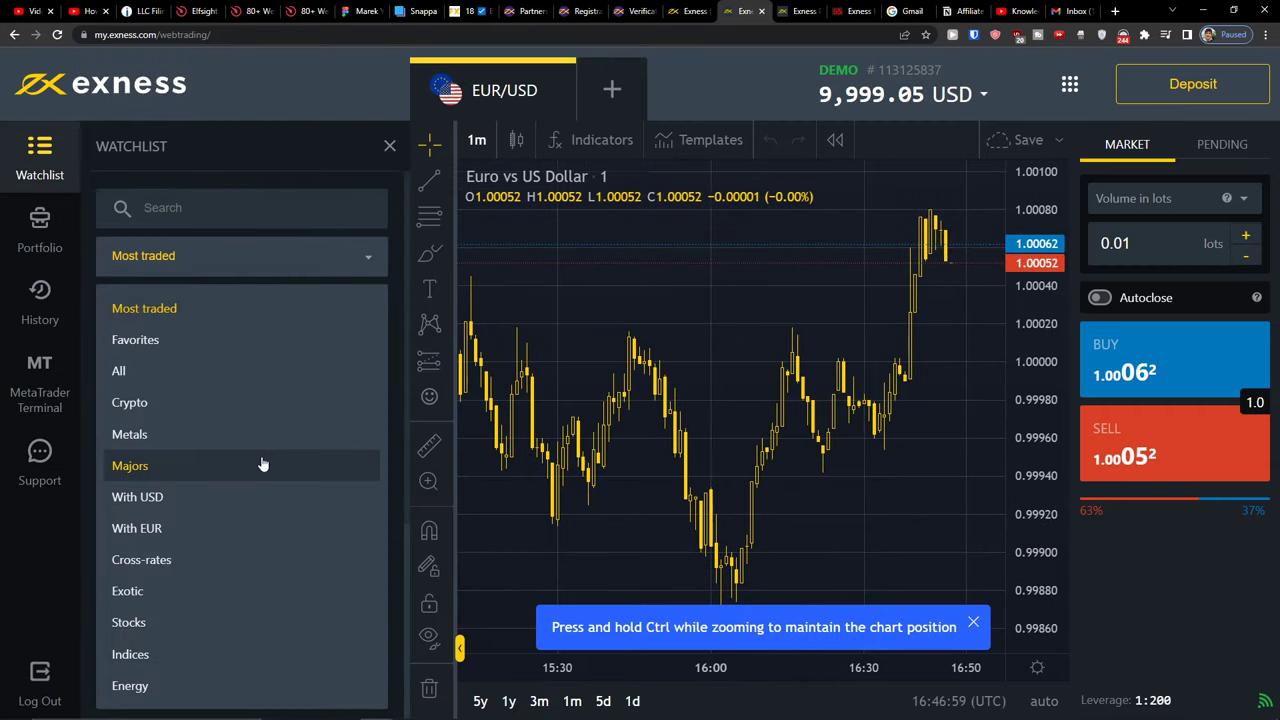
left_click(190, 618)
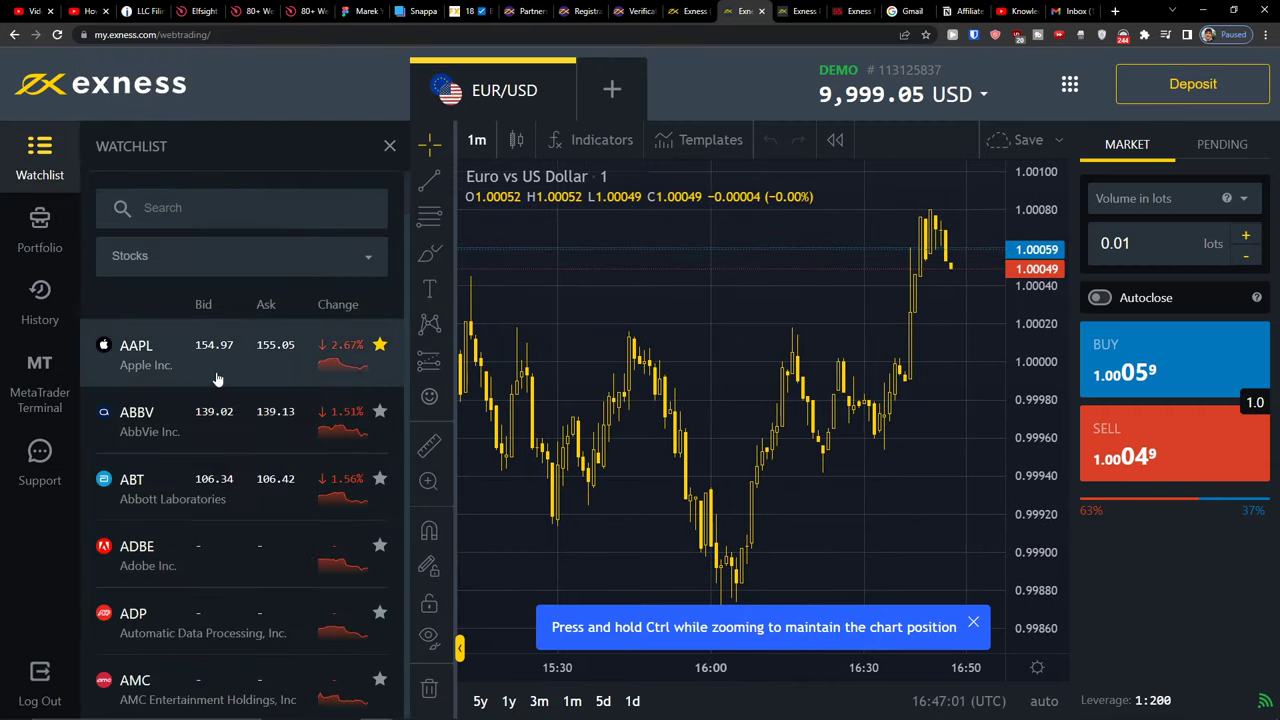
scroll(240, 375, "down", 1)
scroll(240, 385, "down", 2)
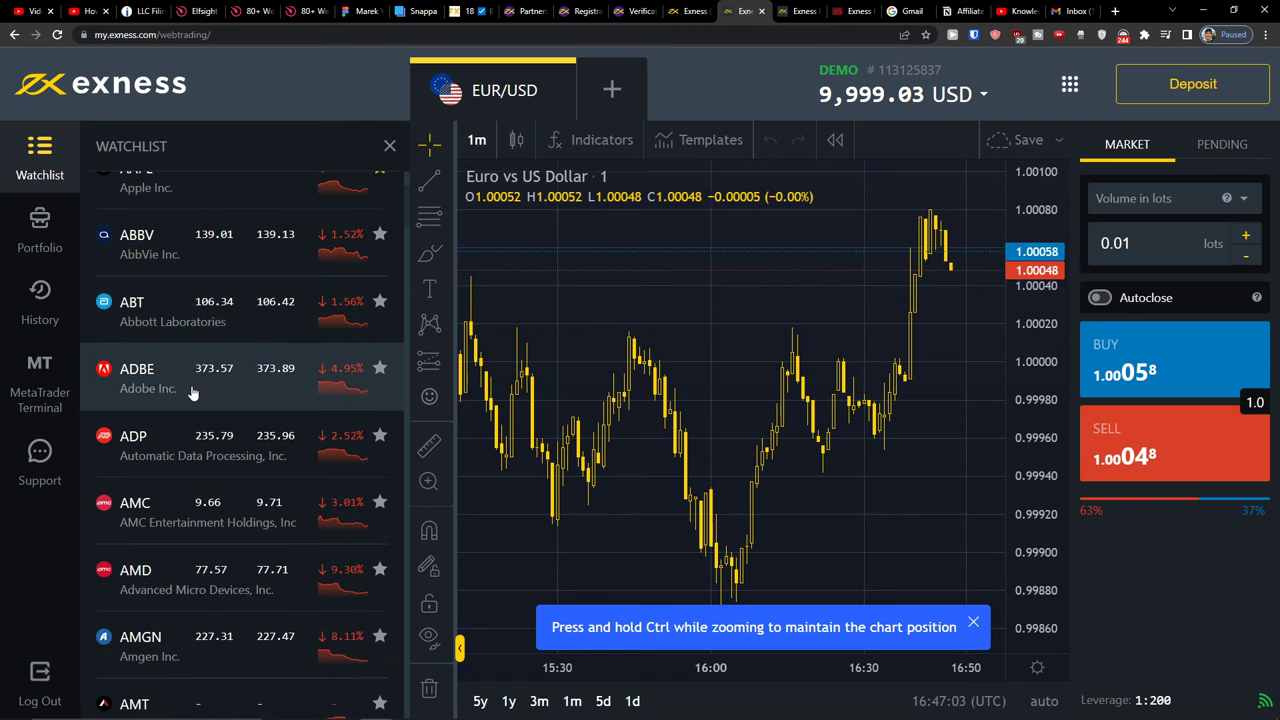
left_click(193, 392)
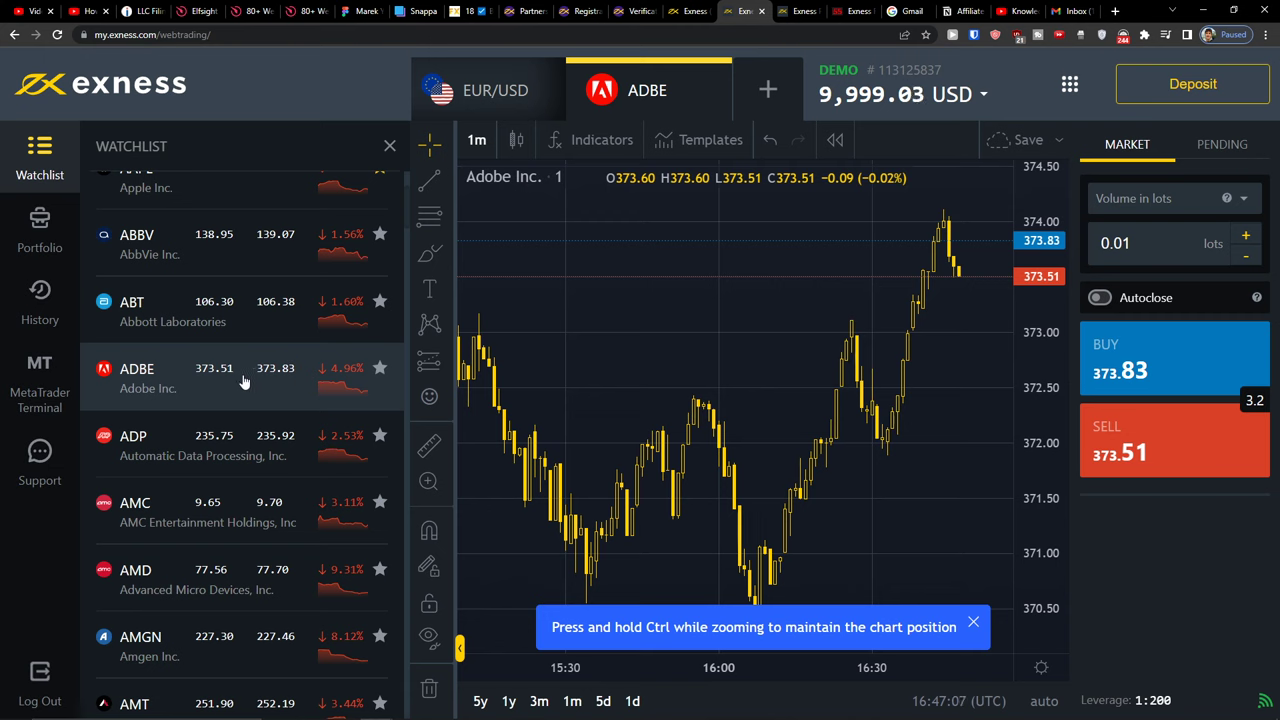
- Filter the watchlist by Favorites, look through the saved instruments and close the watchlist
scroll(204, 374, "up", 3)
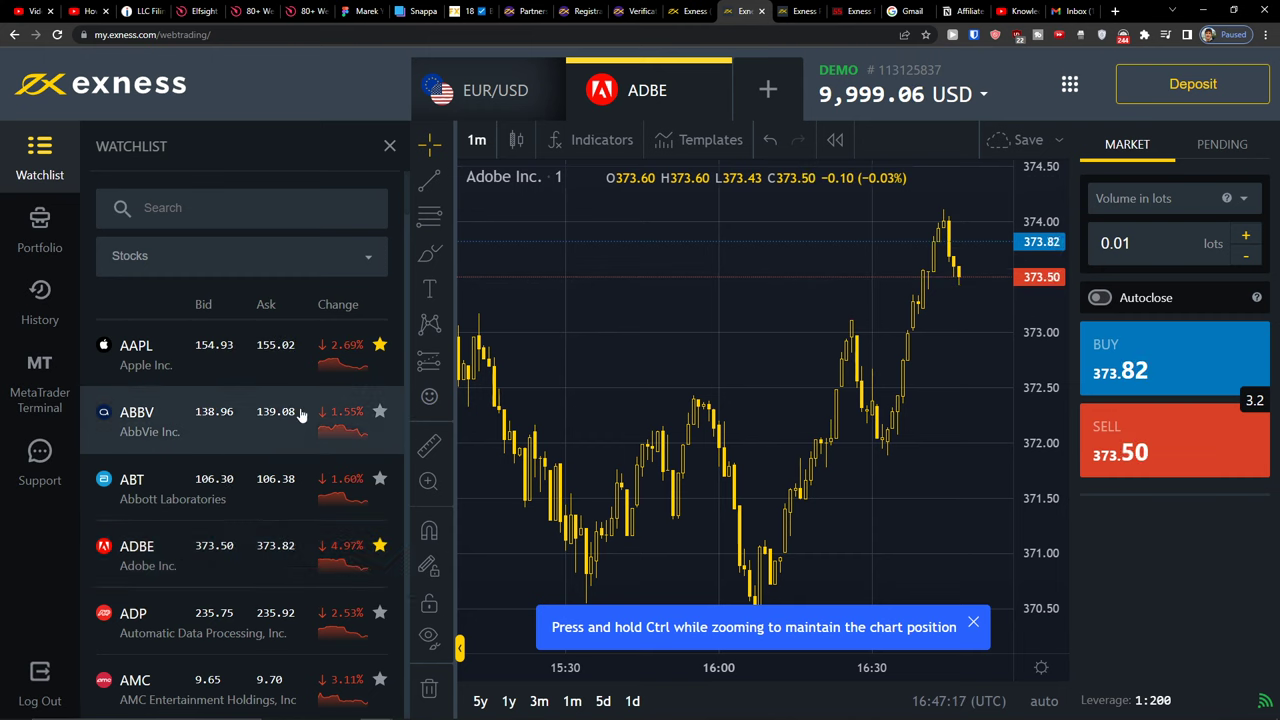
left_click(214, 268)
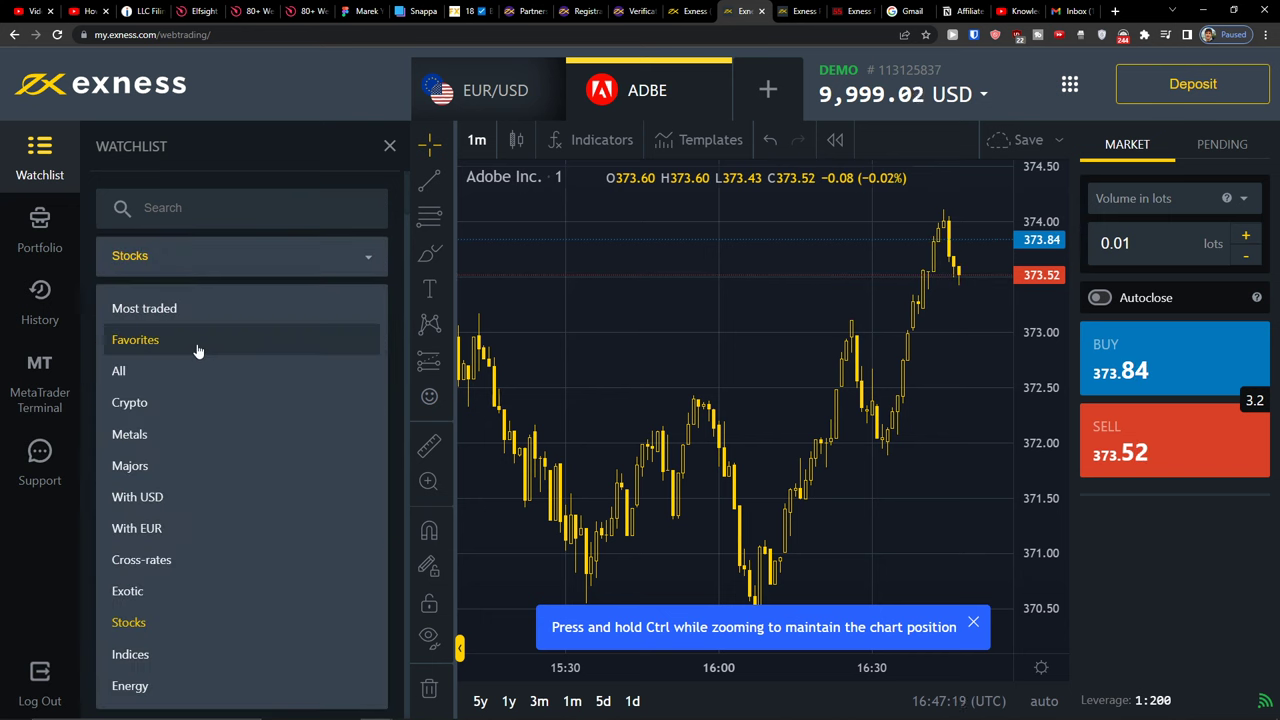
left_click(197, 341)
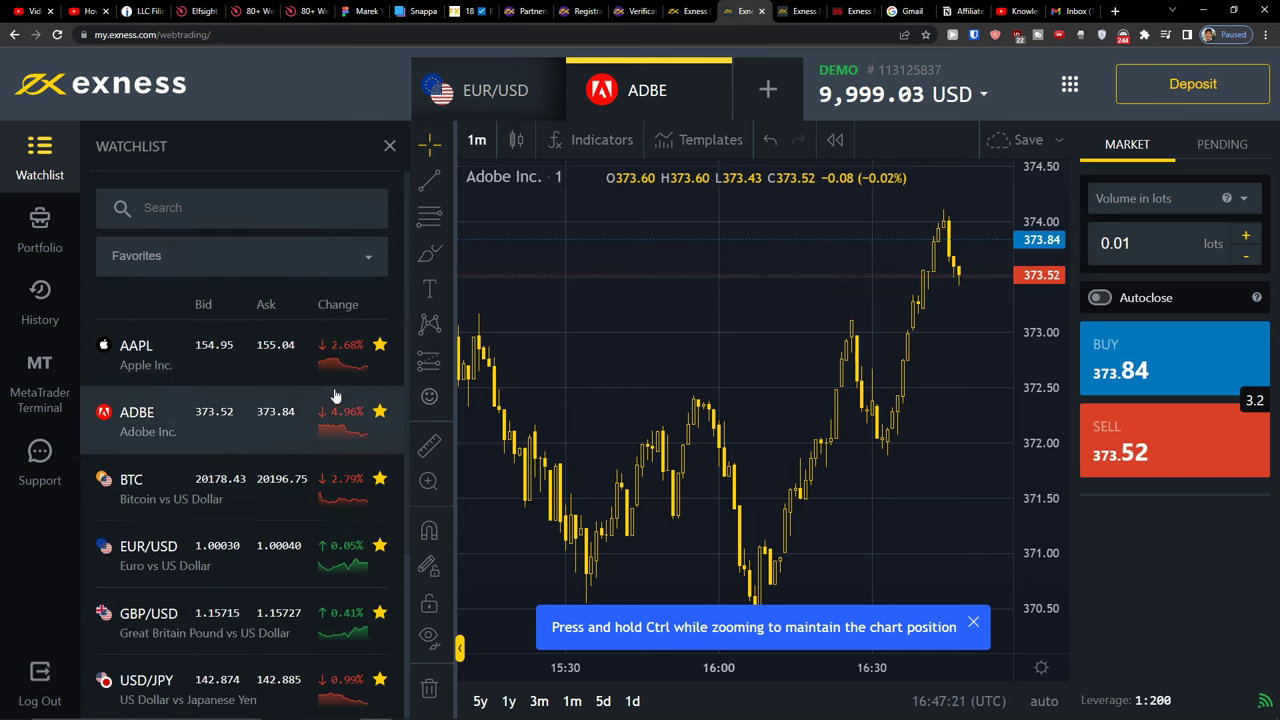
scroll(334, 409, "down", 3)
scroll(334, 409, "up", 3)
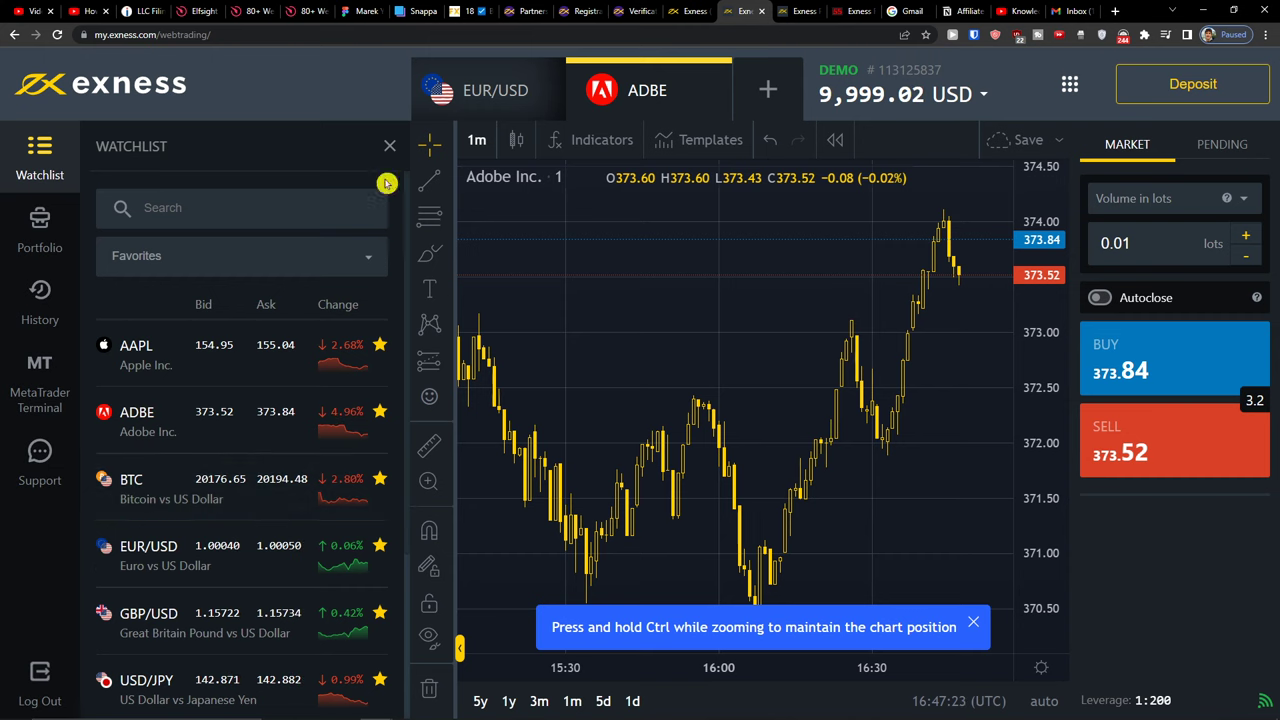
left_click(389, 148)
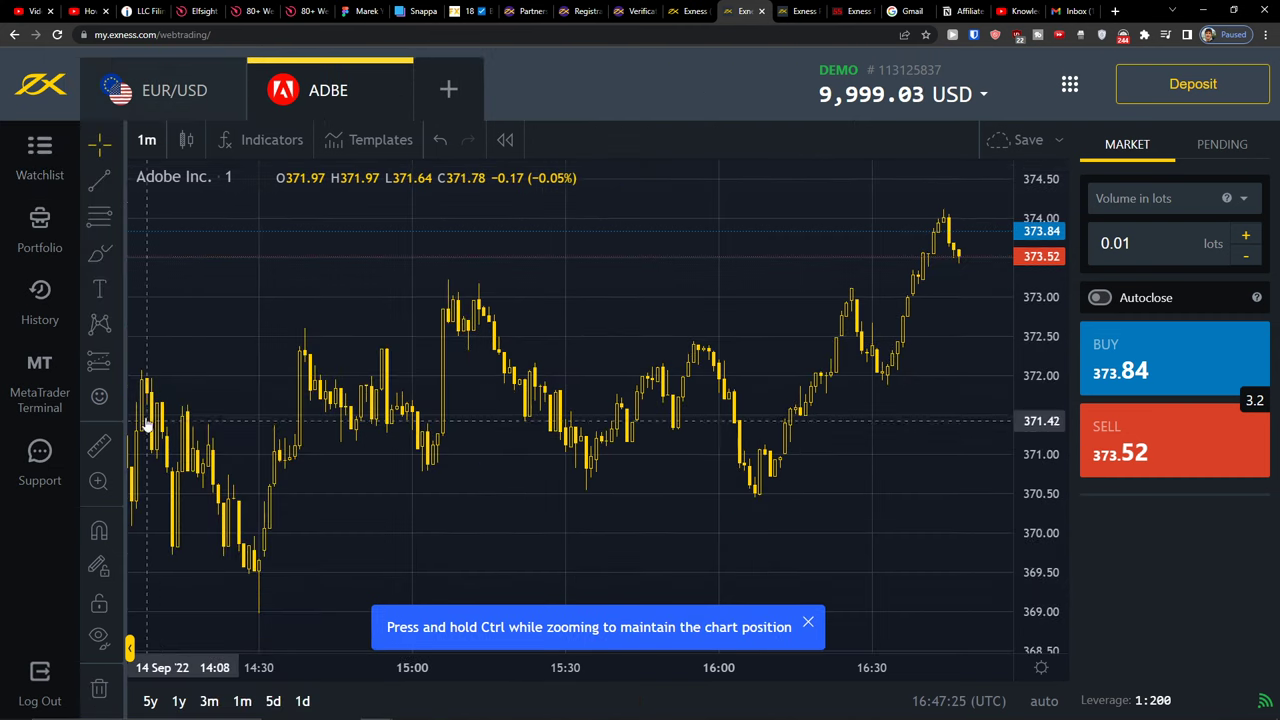
scroll(193, 316, "down", 1)
scroll(210, 320, "up", 2)
scroll(237, 329, "down", 2)
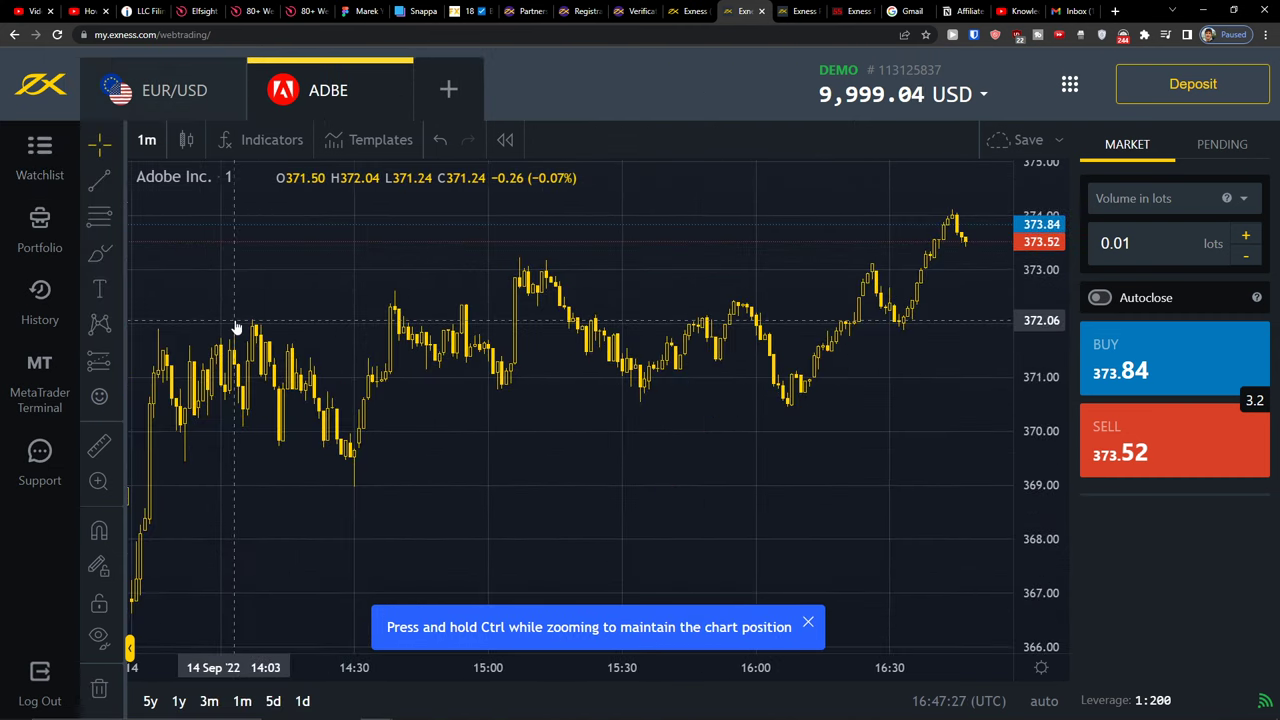
scroll(244, 320, "up", 1)
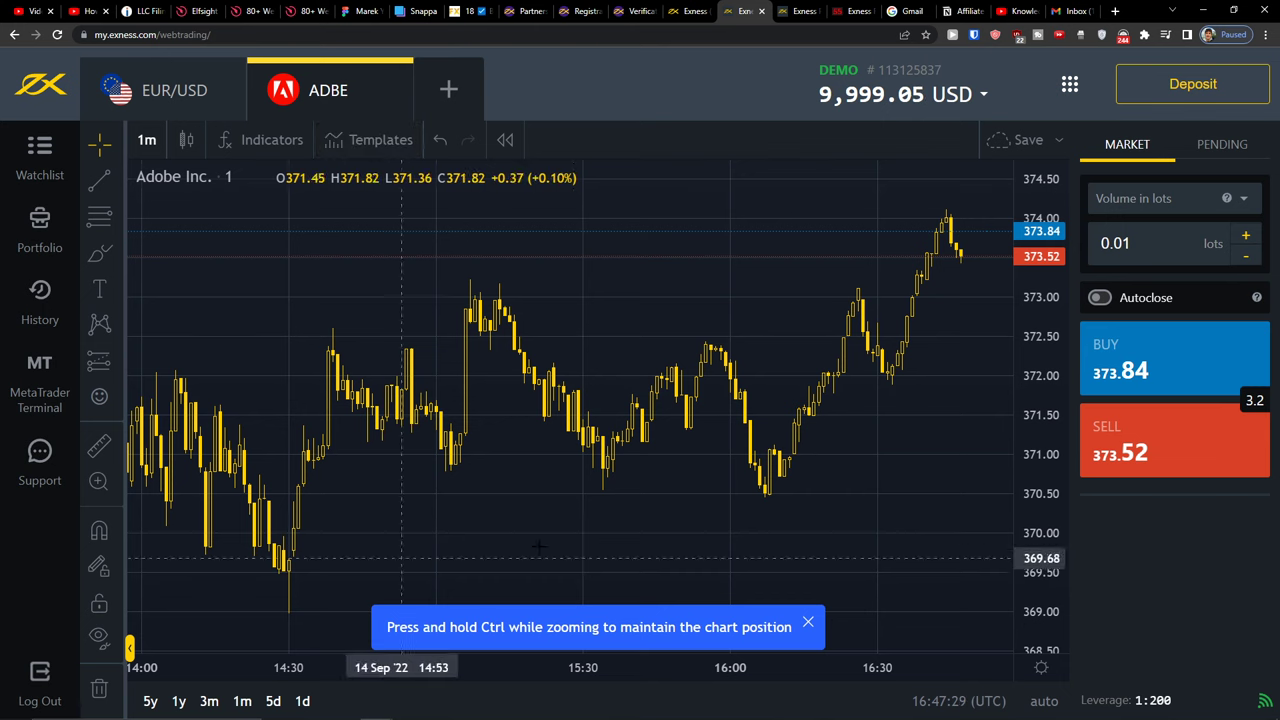
scroll(577, 410, "up", 1)
scroll(780, 392, "down", 1)
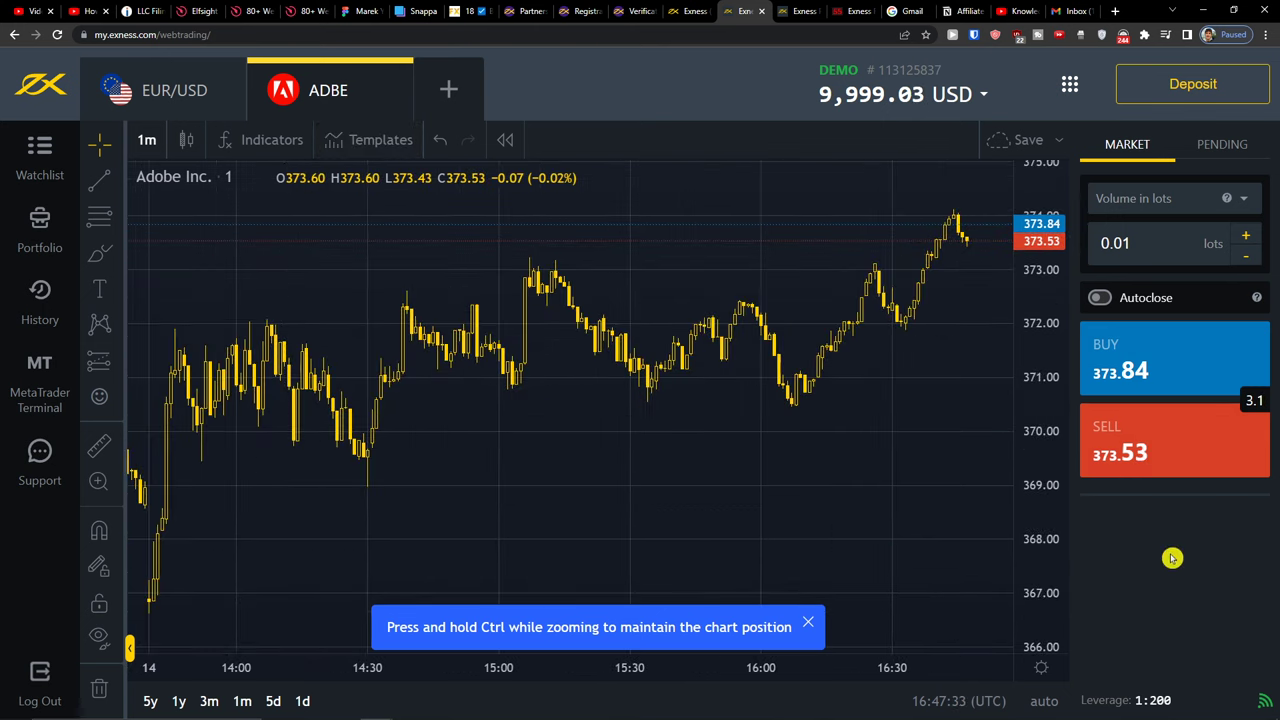
- Turn on Autoclose for the ADBE order to view its Take Profit and Stop Loss settings, and turn it off again
left_click(1102, 298)
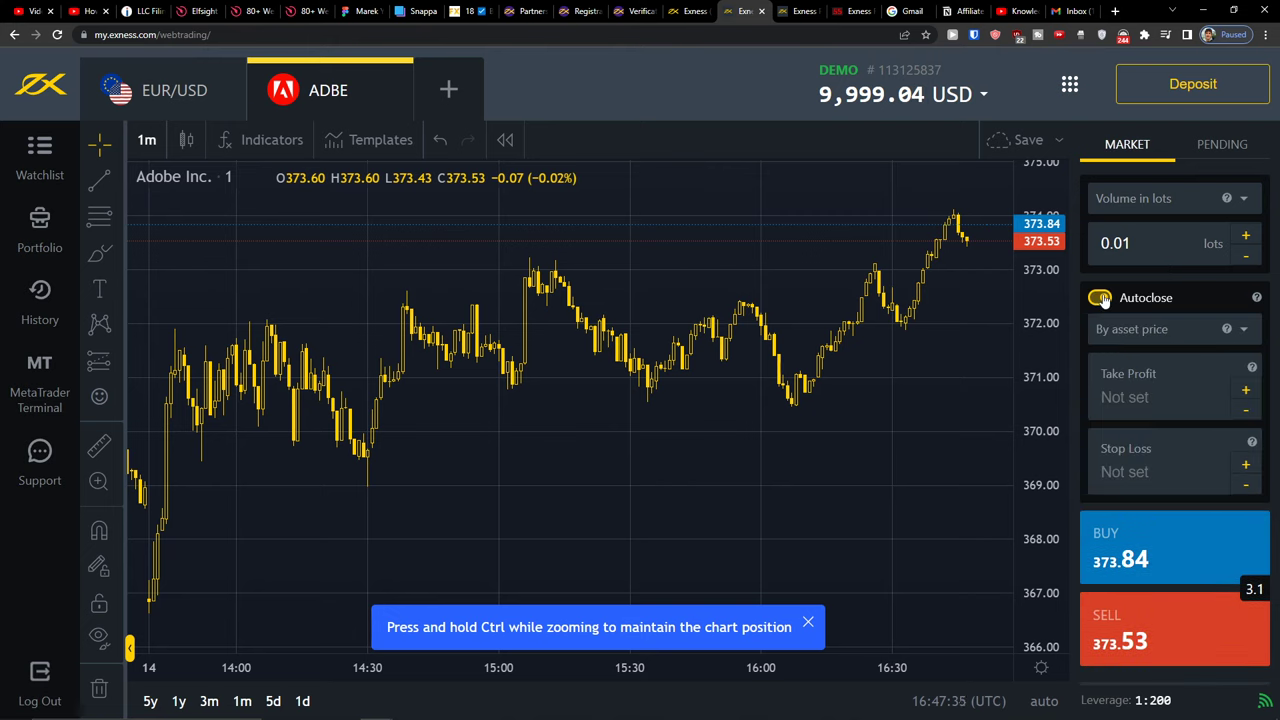
left_click(1101, 298)
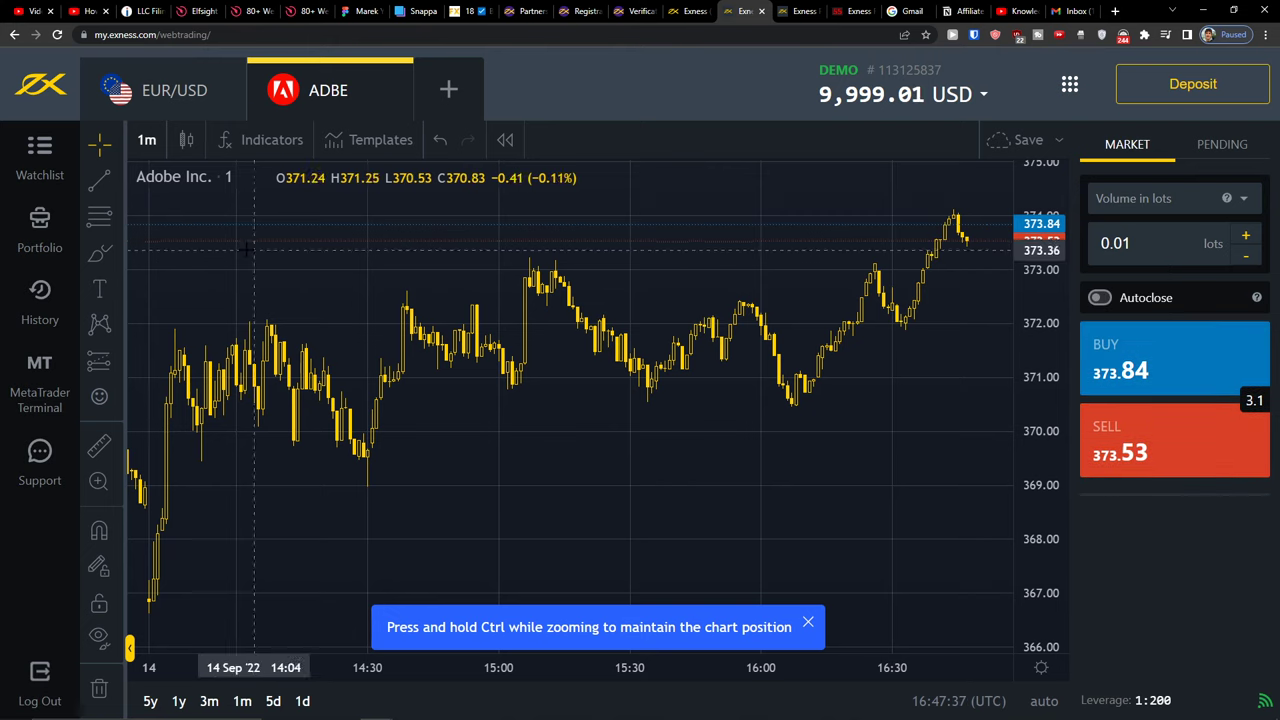
- Switch the chart cursor to Dot, change it to Arrow and view the remaining cursor options
left_click(100, 150)
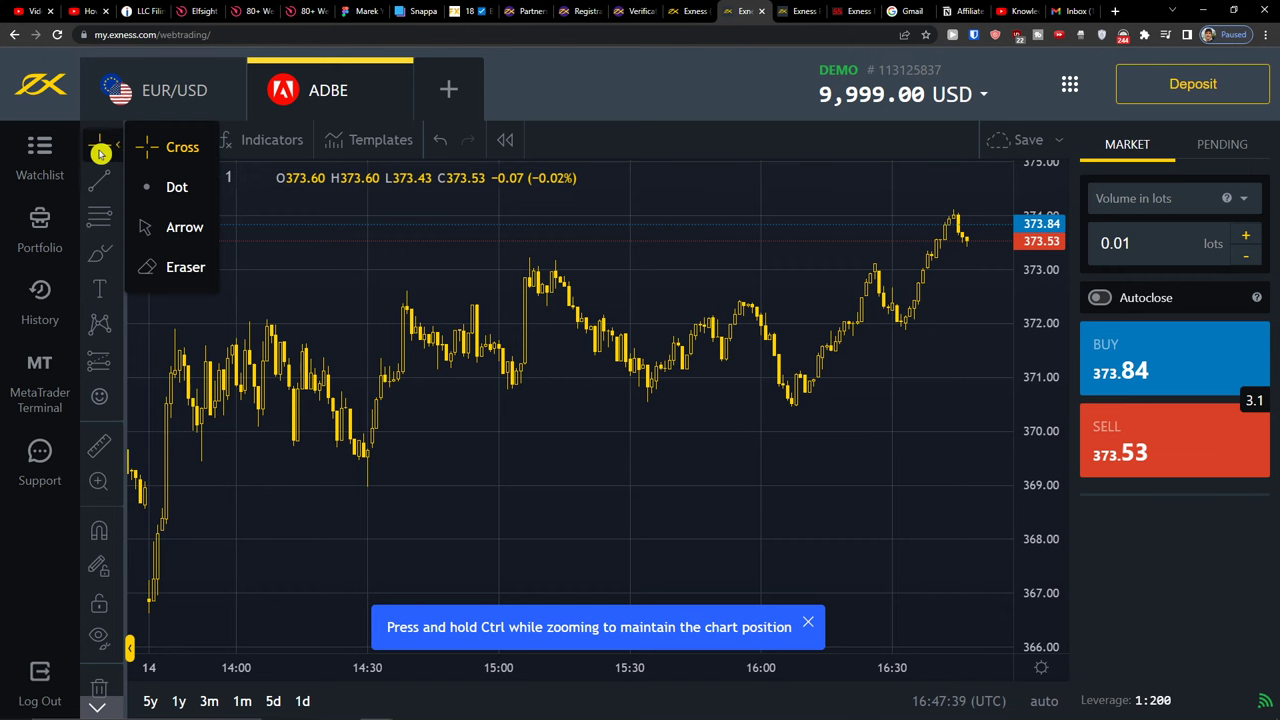
left_click(165, 183)
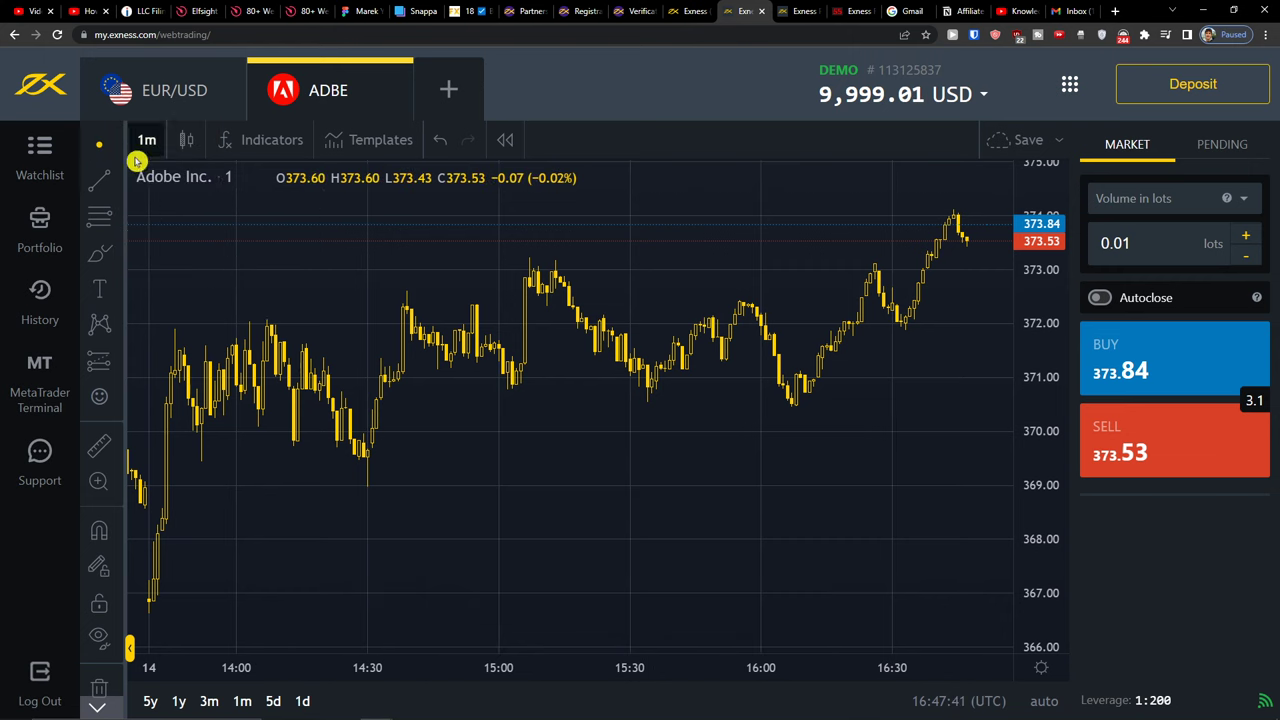
left_click(99, 145)
left_click(208, 242)
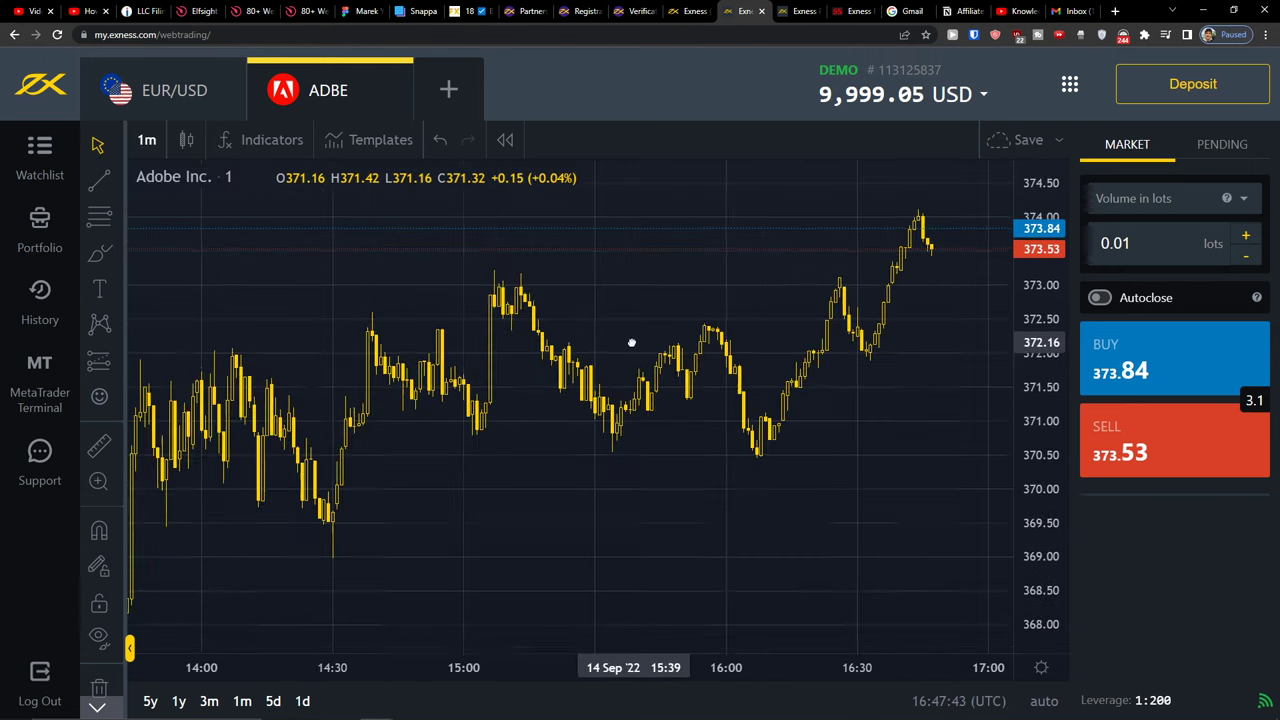
left_click(99, 145)
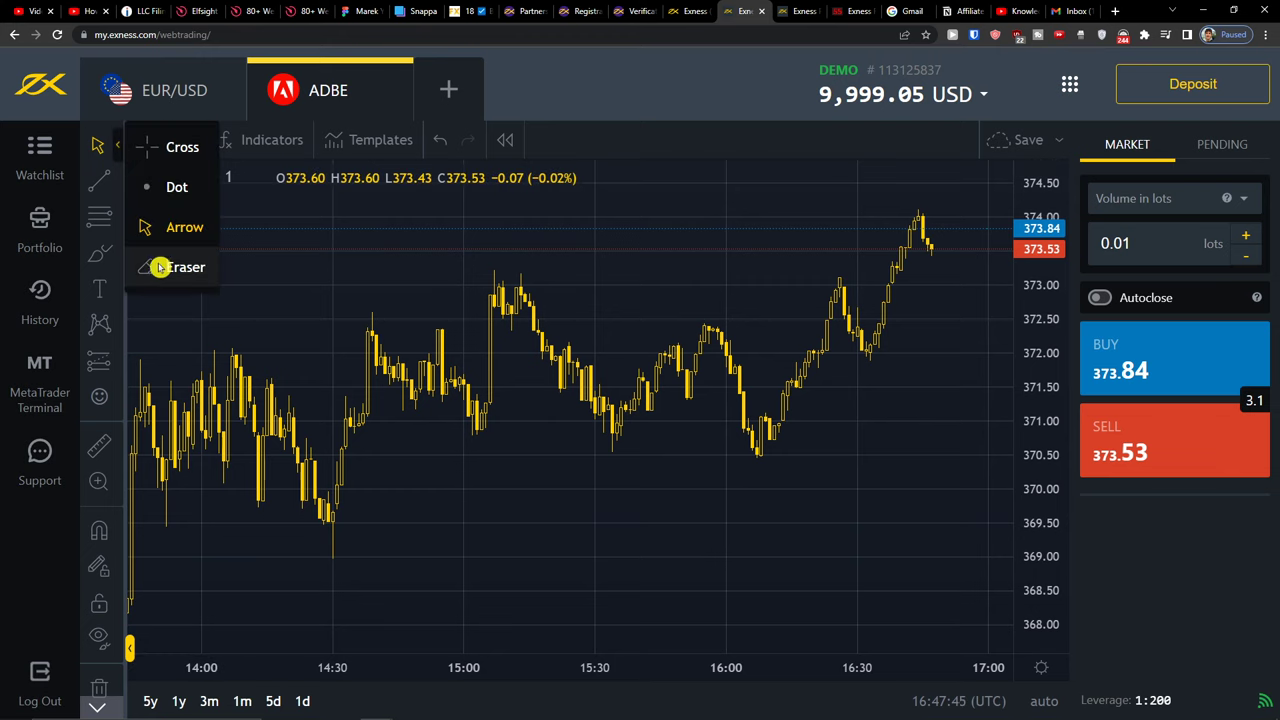
- Draw an Arrow line on the ADBE chart from about 371.85 at 15:34 to about 374.19 at 16:41
left_click(99, 181)
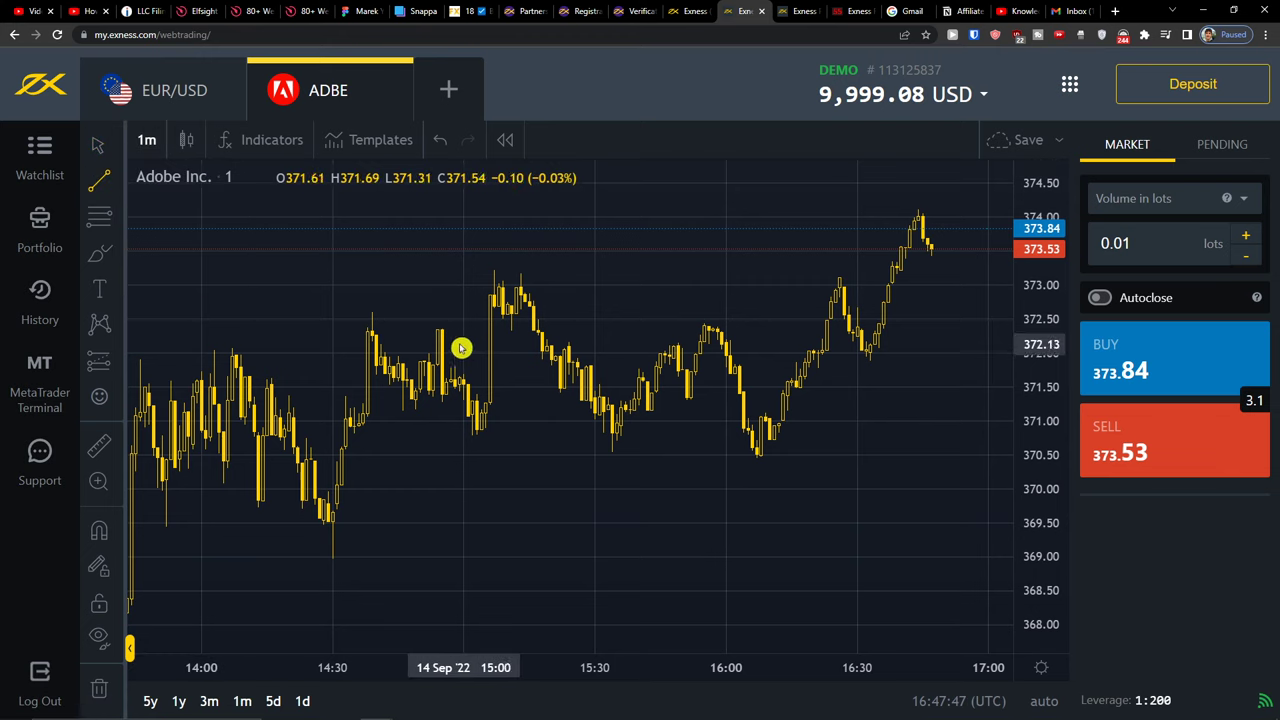
left_click(118, 187)
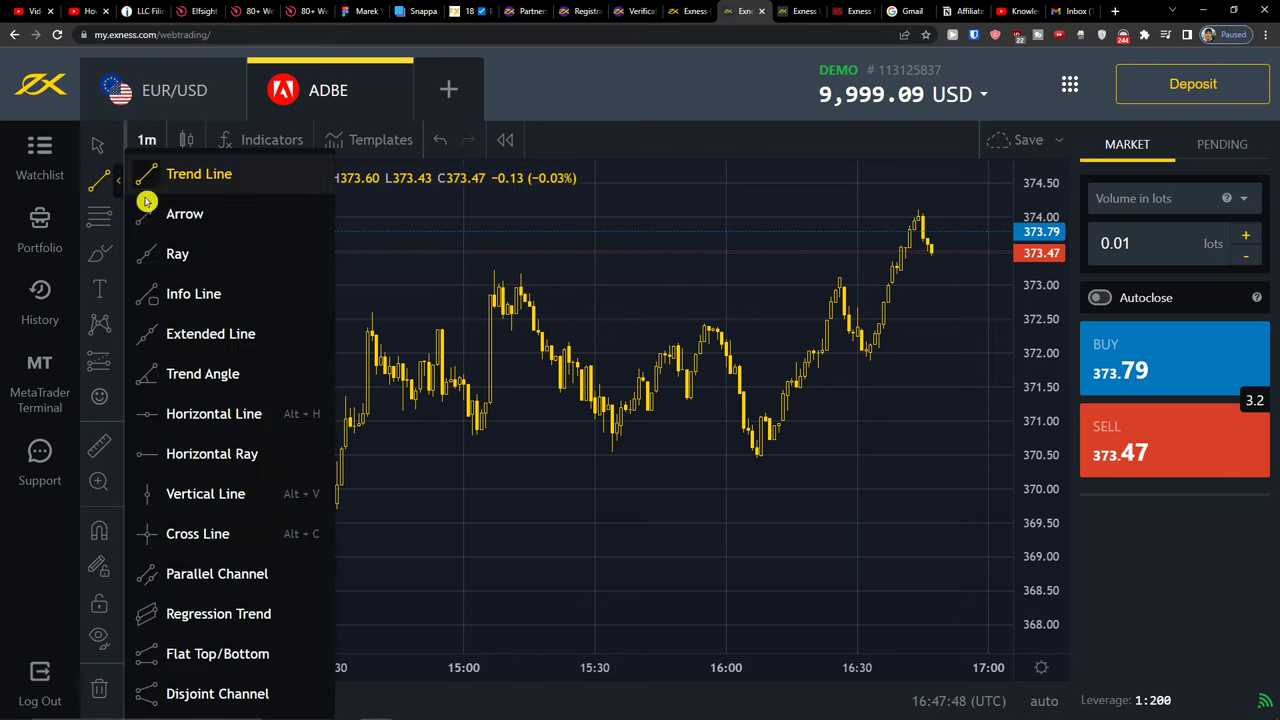
left_click(228, 214)
left_click(591, 325)
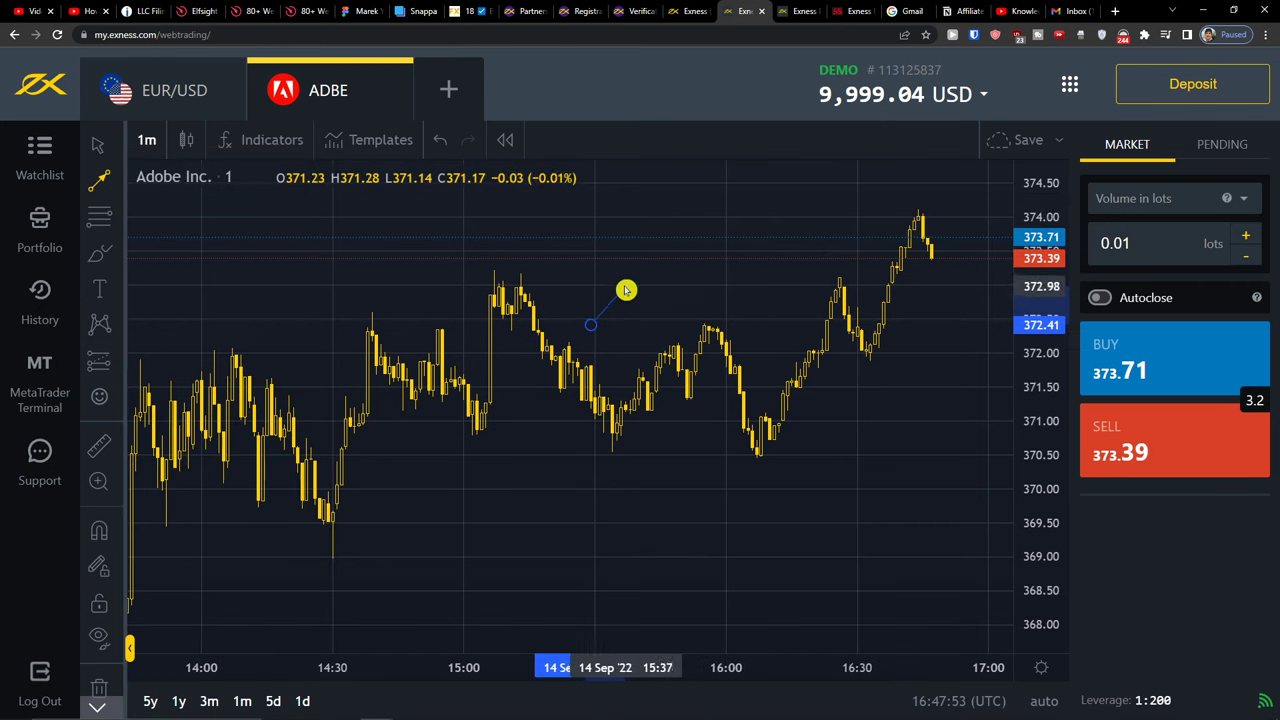
left_click(905, 204)
left_click_drag(591, 325, 608, 366)
- Set the drawn arrow's line thickness to 3px and its line style to dashed
left_click(118, 181)
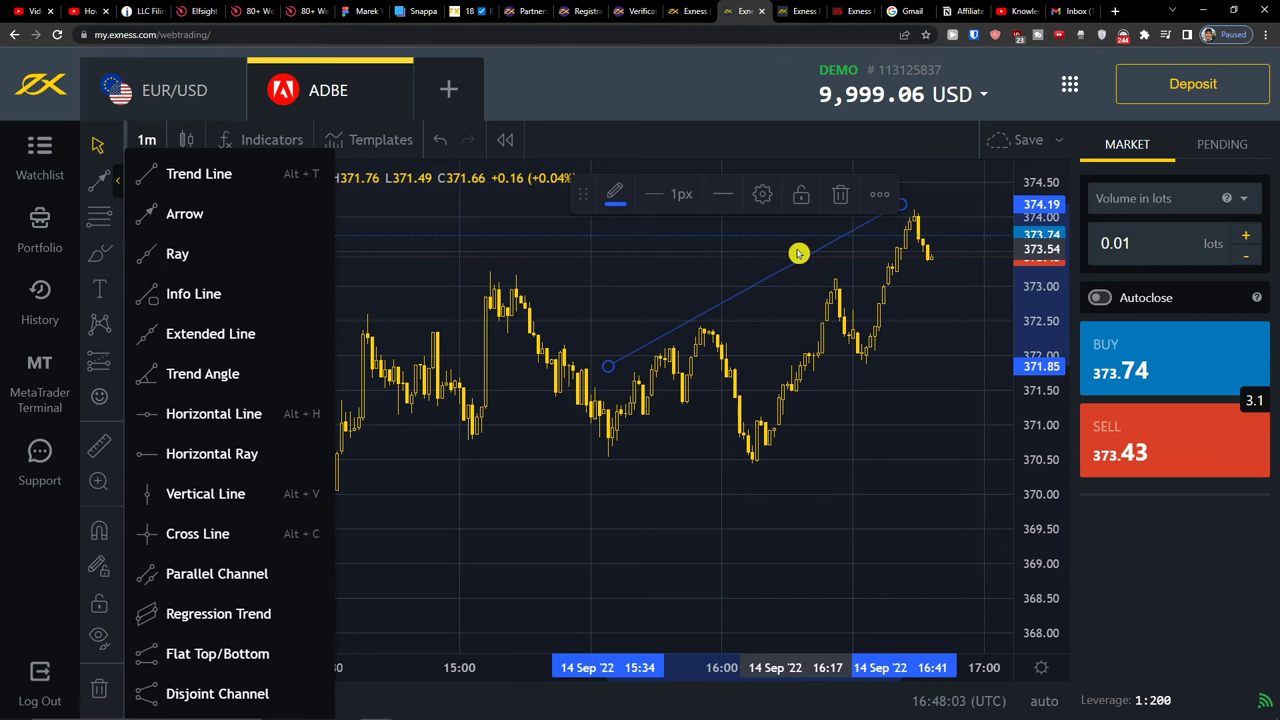
left_click(761, 283)
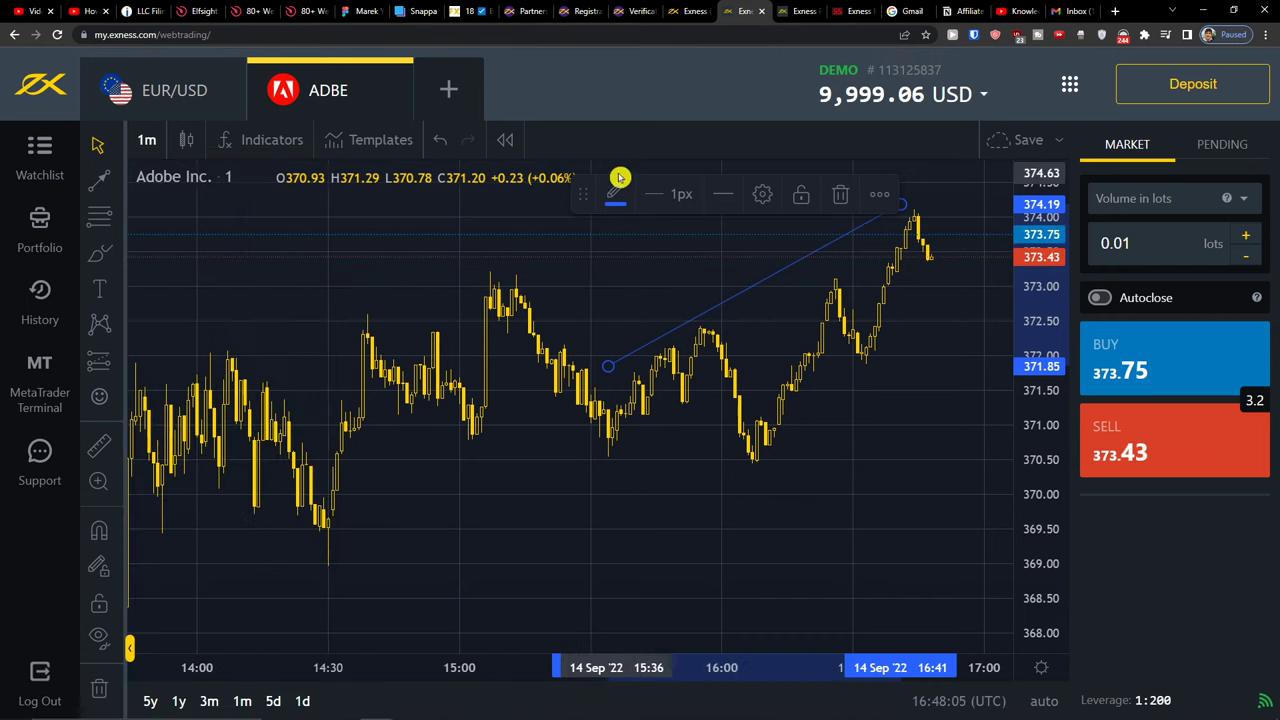
left_click(655, 198)
left_click(663, 304)
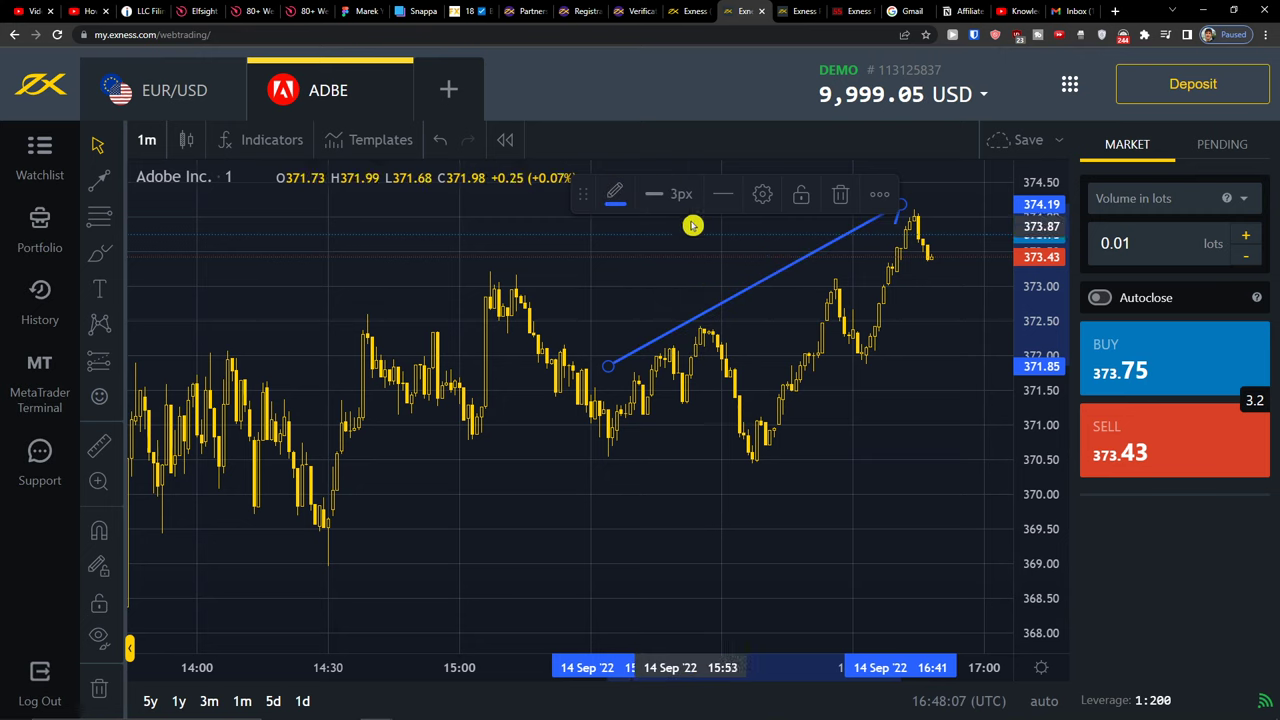
left_click(716, 199)
left_click(743, 271)
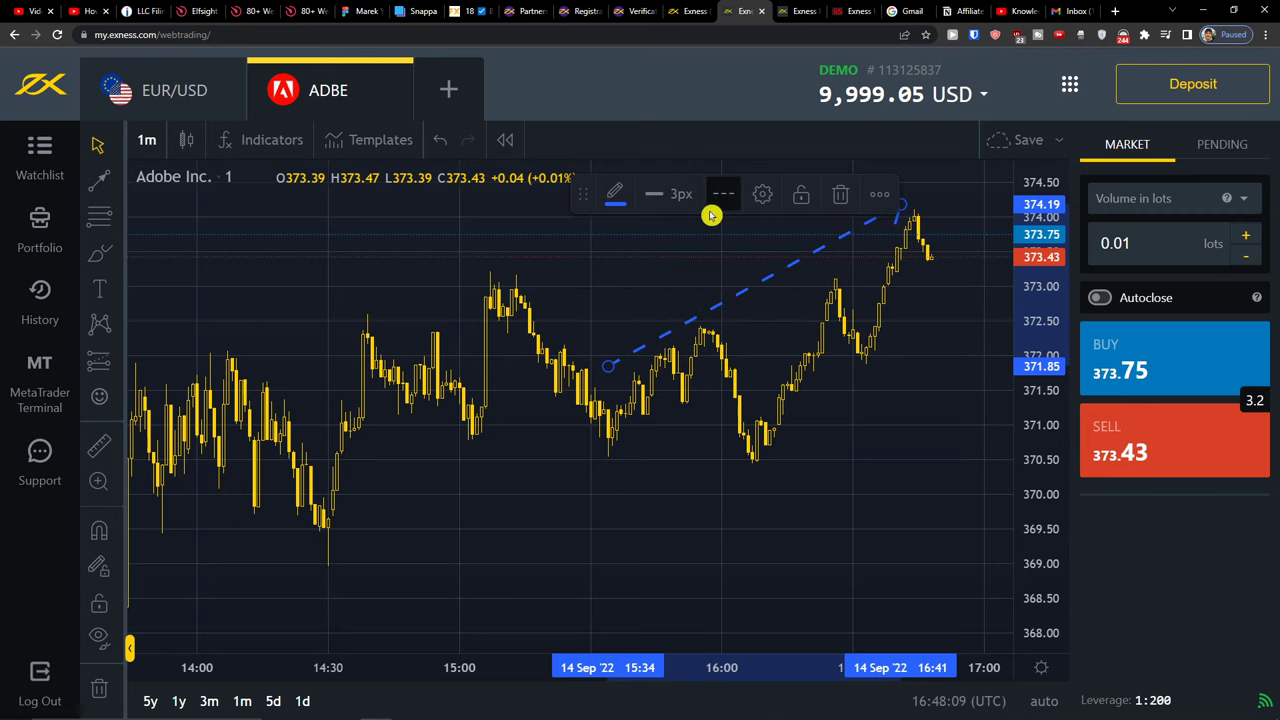
left_click(727, 206)
- Look through the arrow's style settings and its additional options, closing both without making changes
left_click(759, 197)
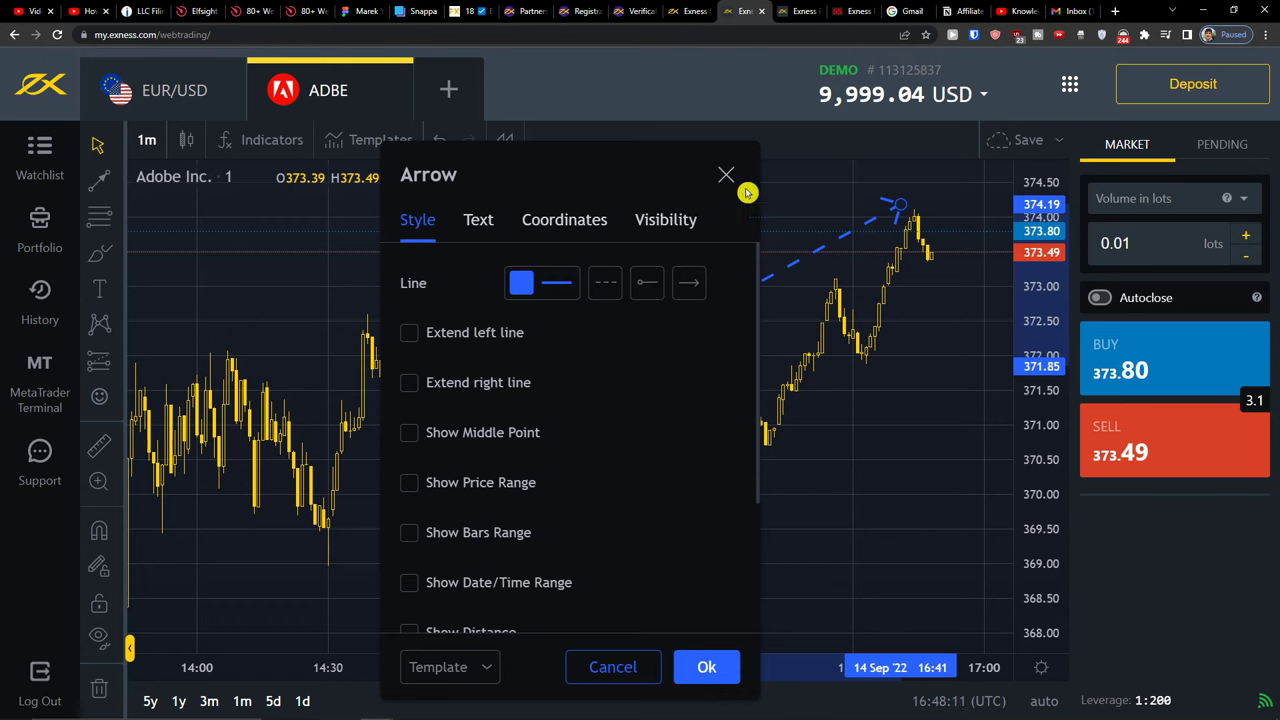
scroll(606, 386, "down", 2)
scroll(606, 386, "up", 2)
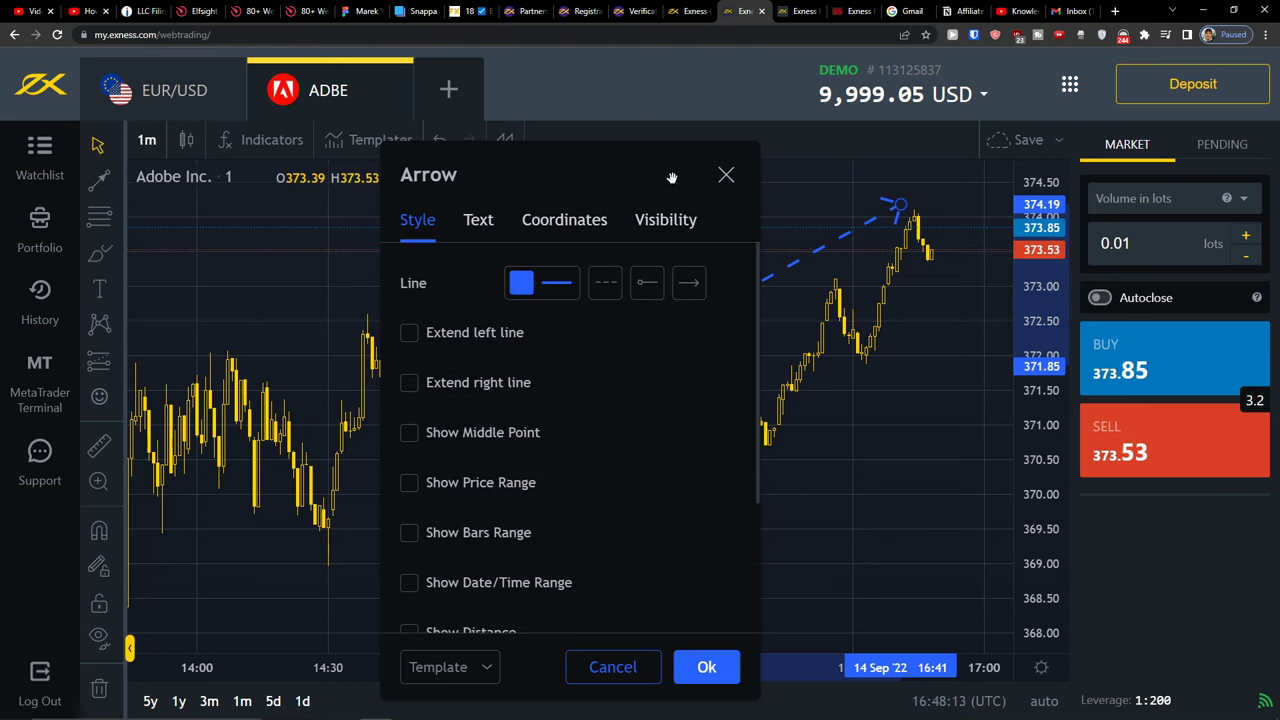
left_click(728, 172)
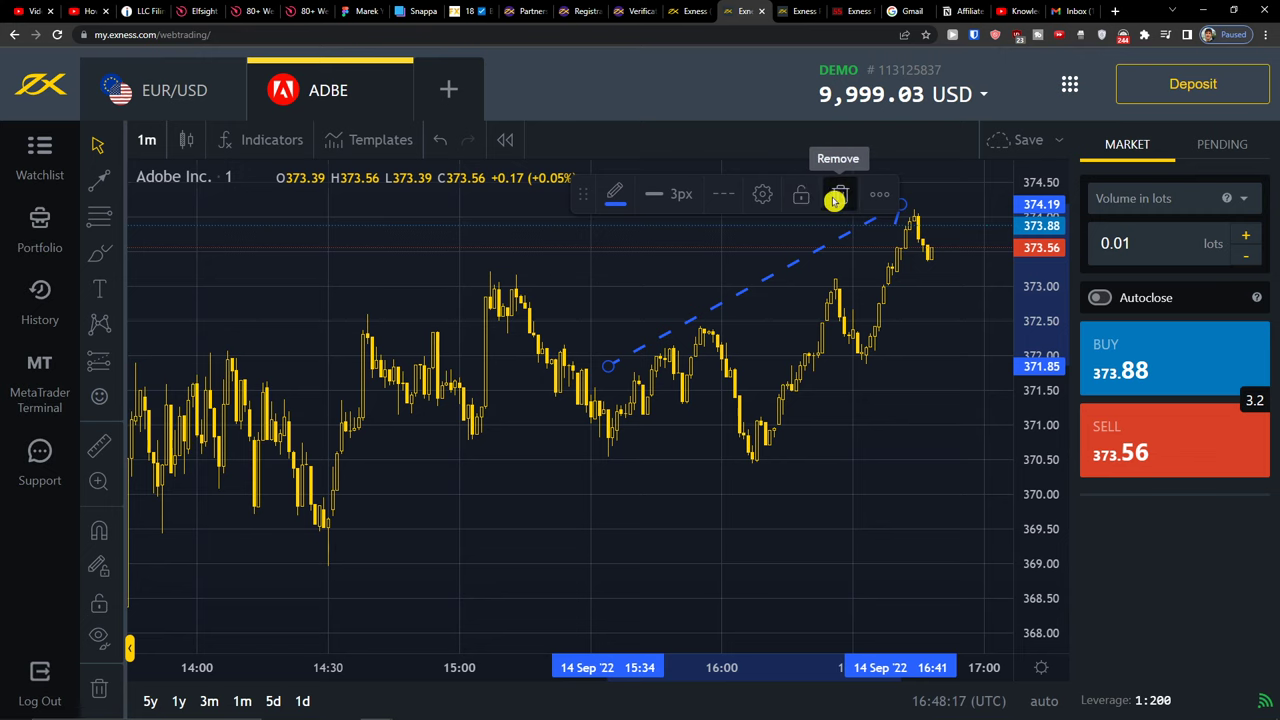
left_click(868, 194)
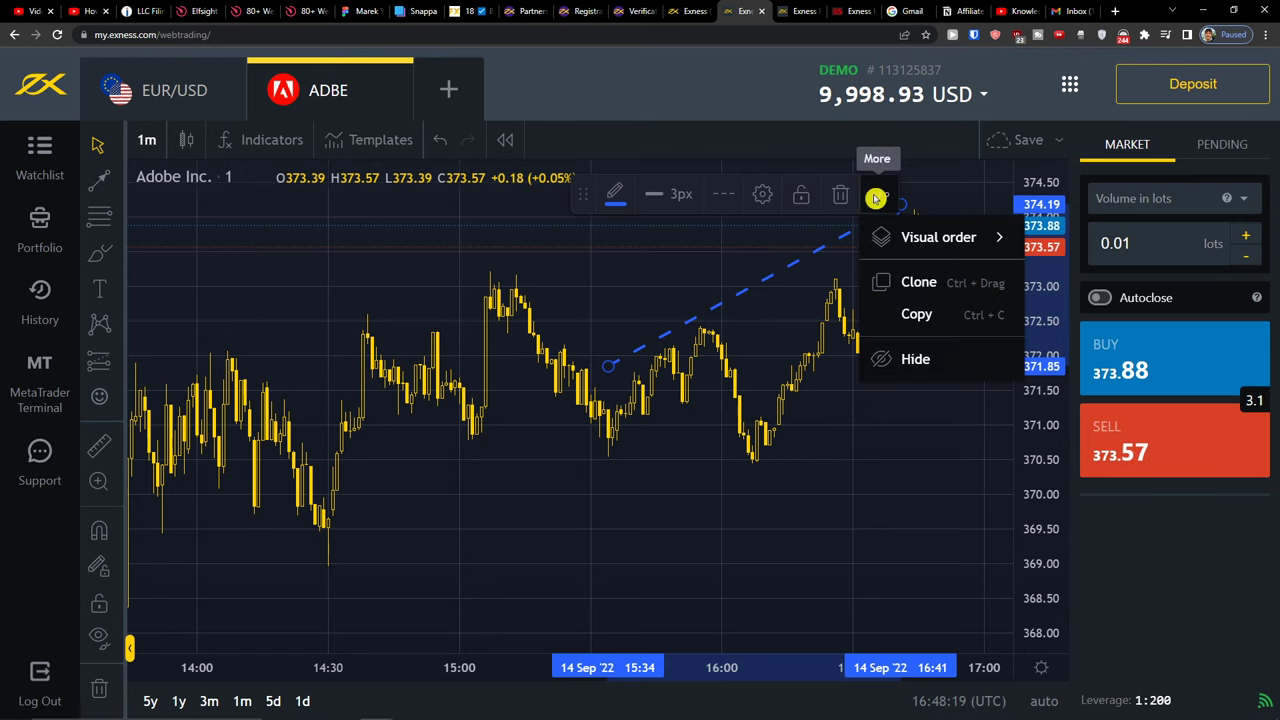
left_click(874, 192)
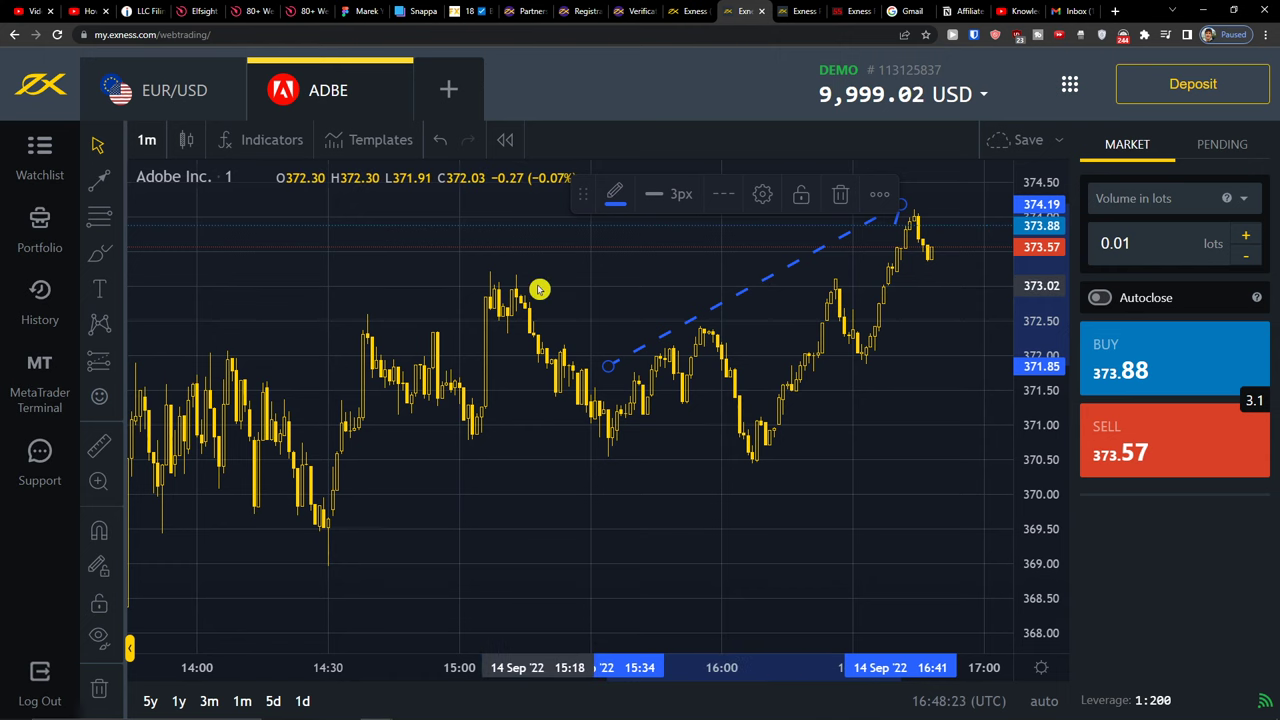
- Look through the Fibonacci, pitchfork and Gann drawing tools and the brush and shape tools
left_click(117, 220)
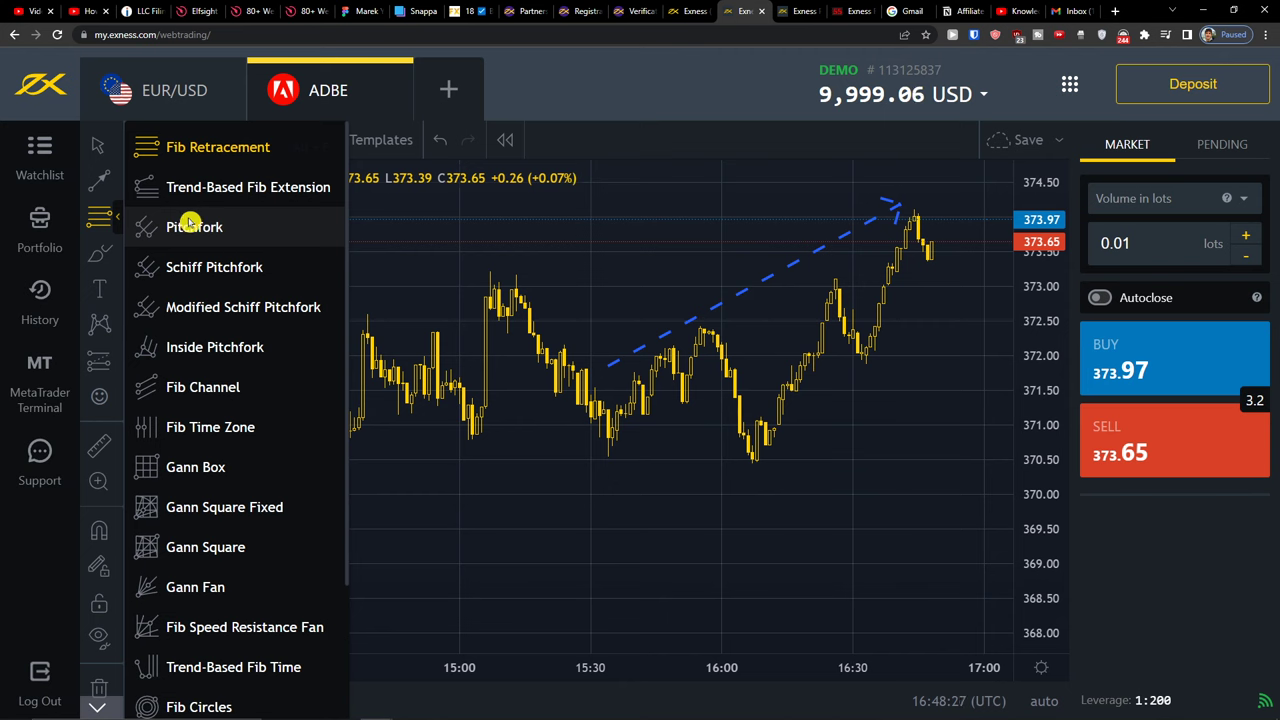
scroll(192, 224, "down", 3)
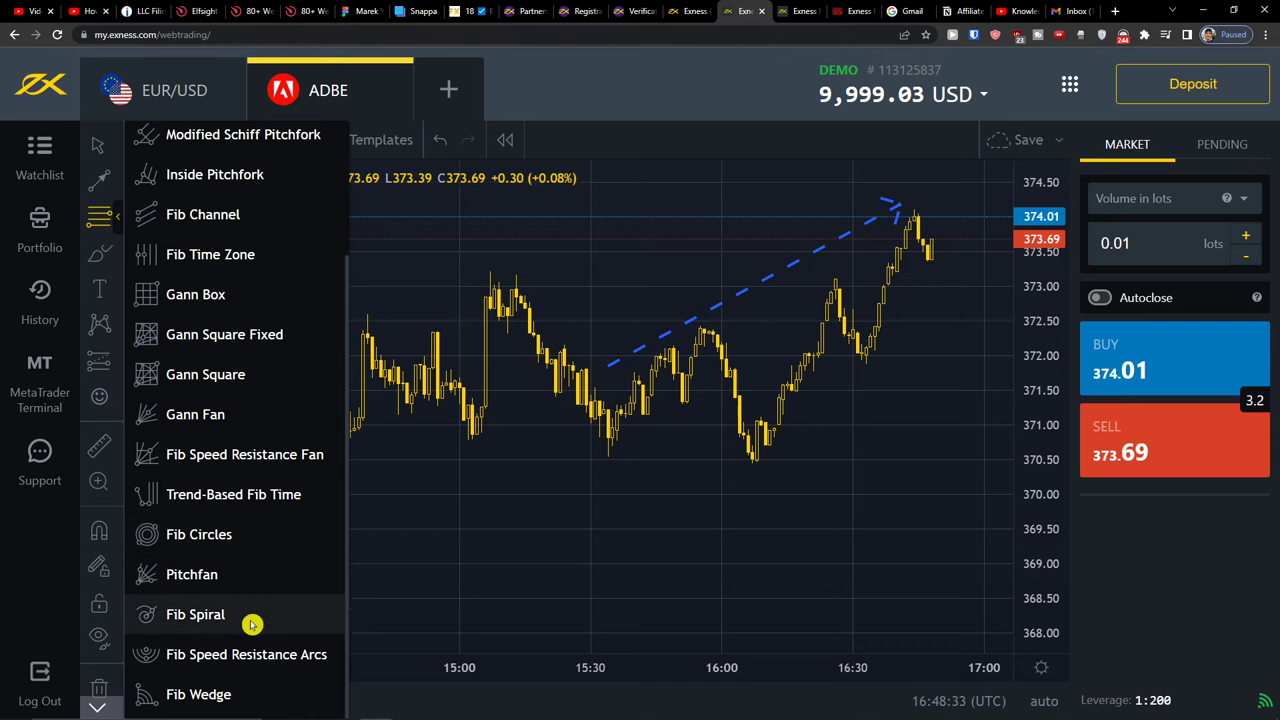
scroll(190, 400, "up", 3)
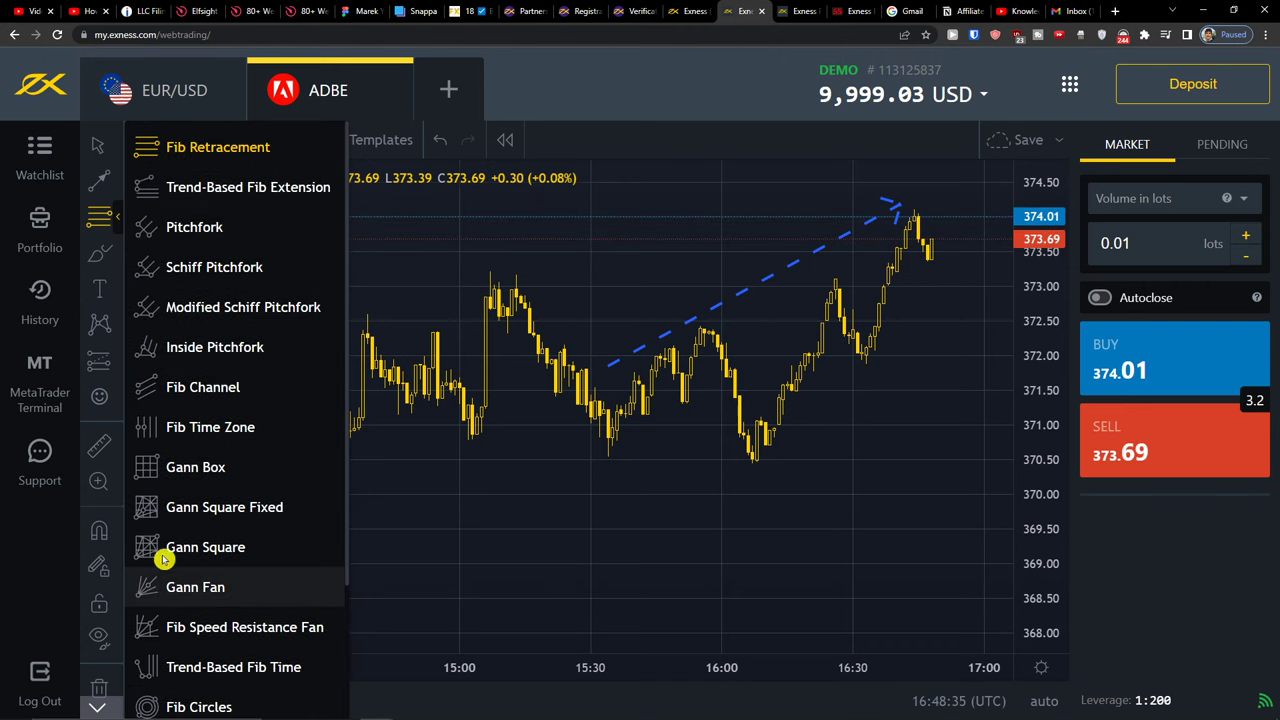
left_click(113, 255)
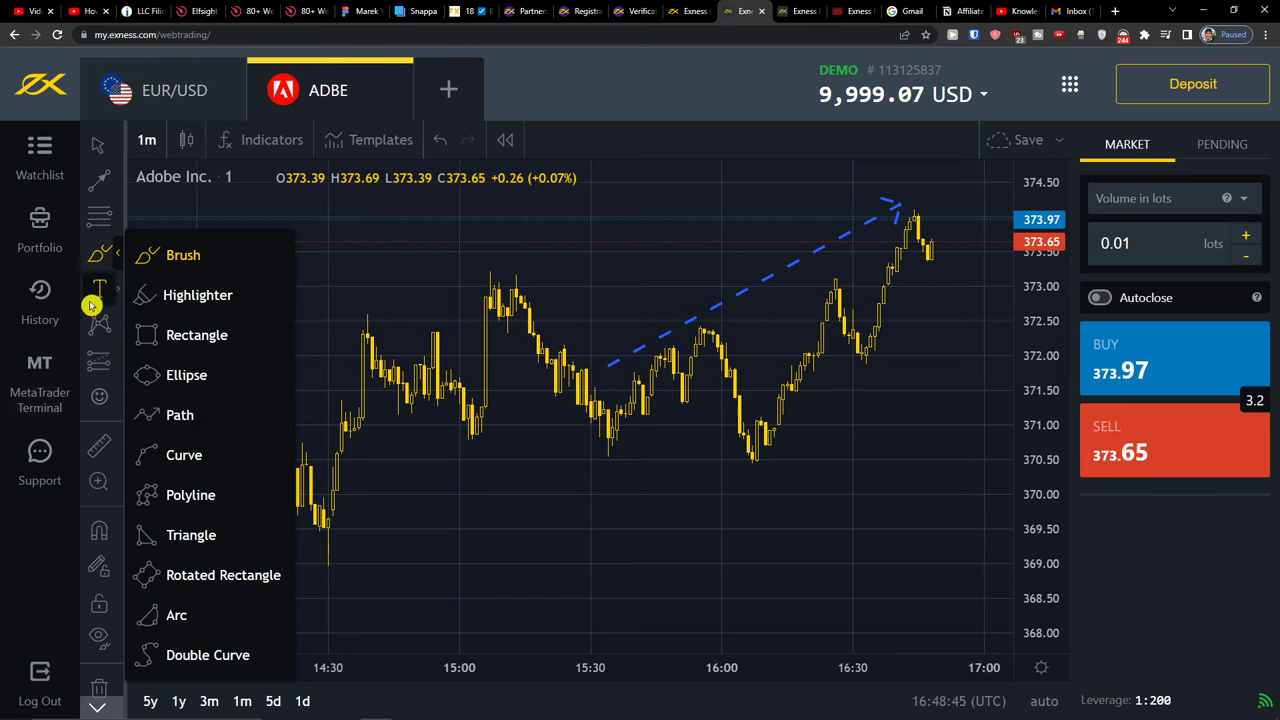
- Add a text label with the default wording "Text" to the ADBE chart and place it at about 372.84, 14:52
left_click(118, 294)
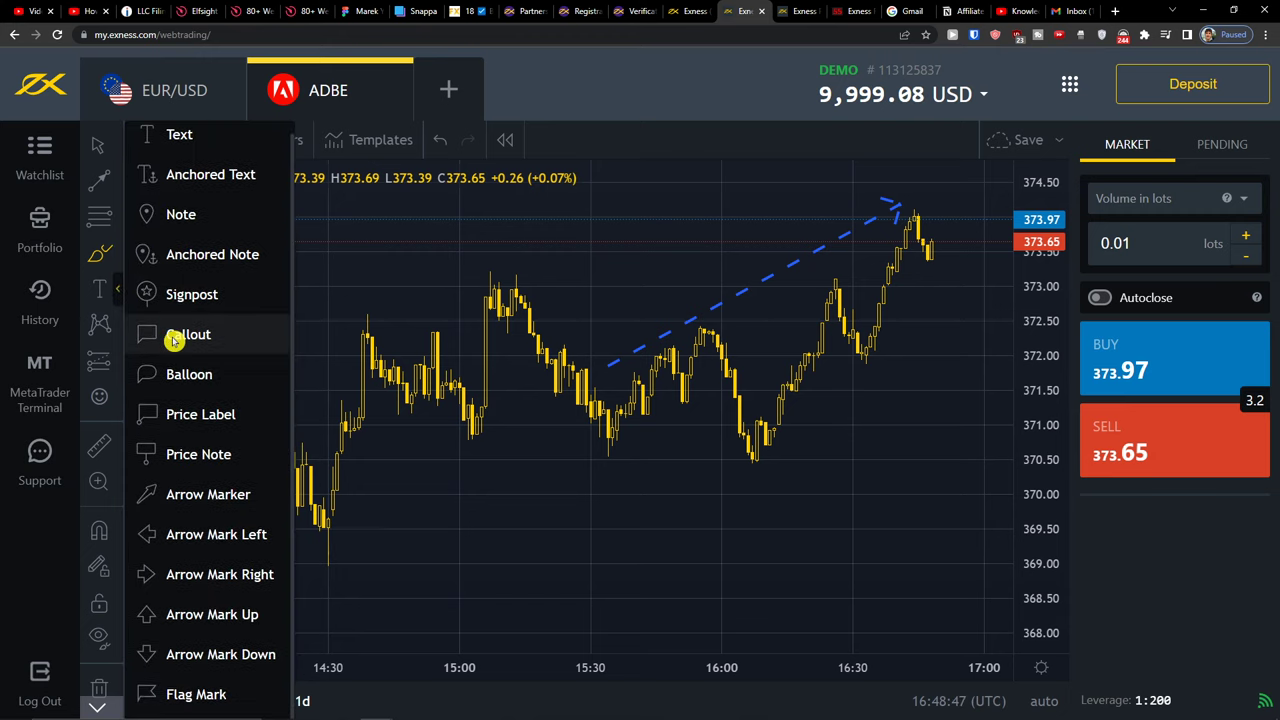
left_click(181, 147)
left_click(443, 346)
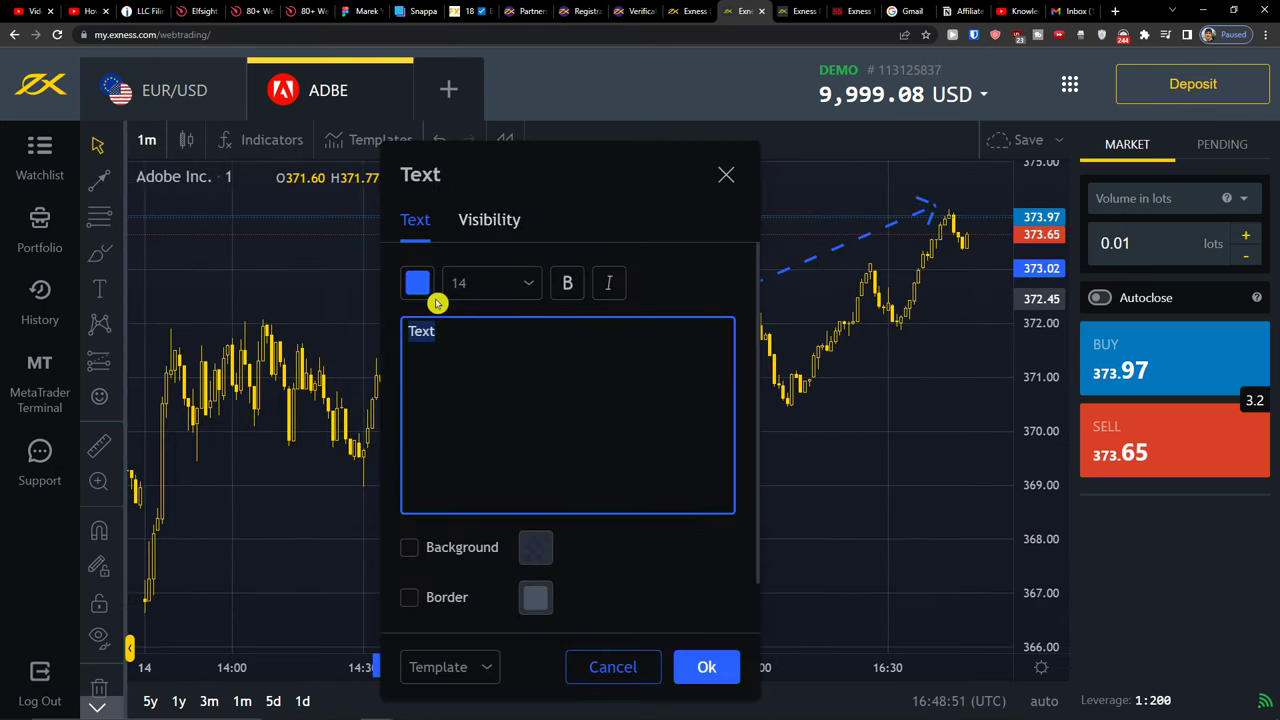
left_click(724, 177)
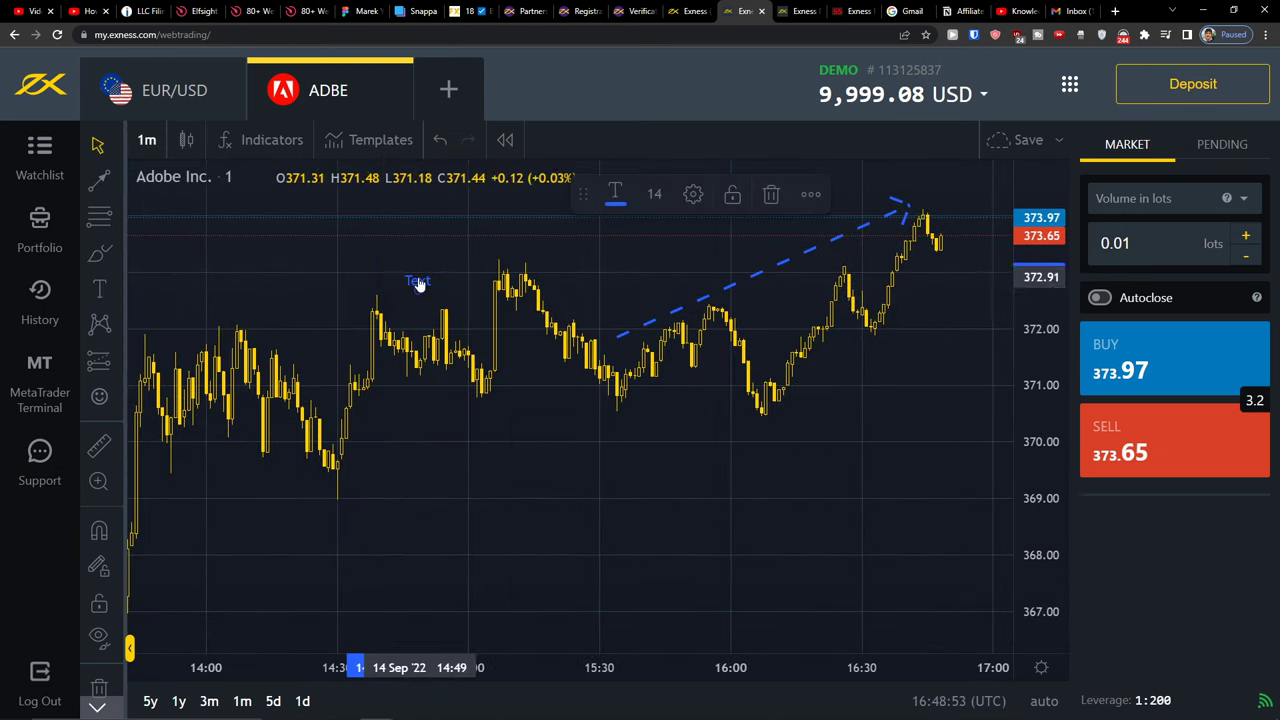
left_click(446, 292)
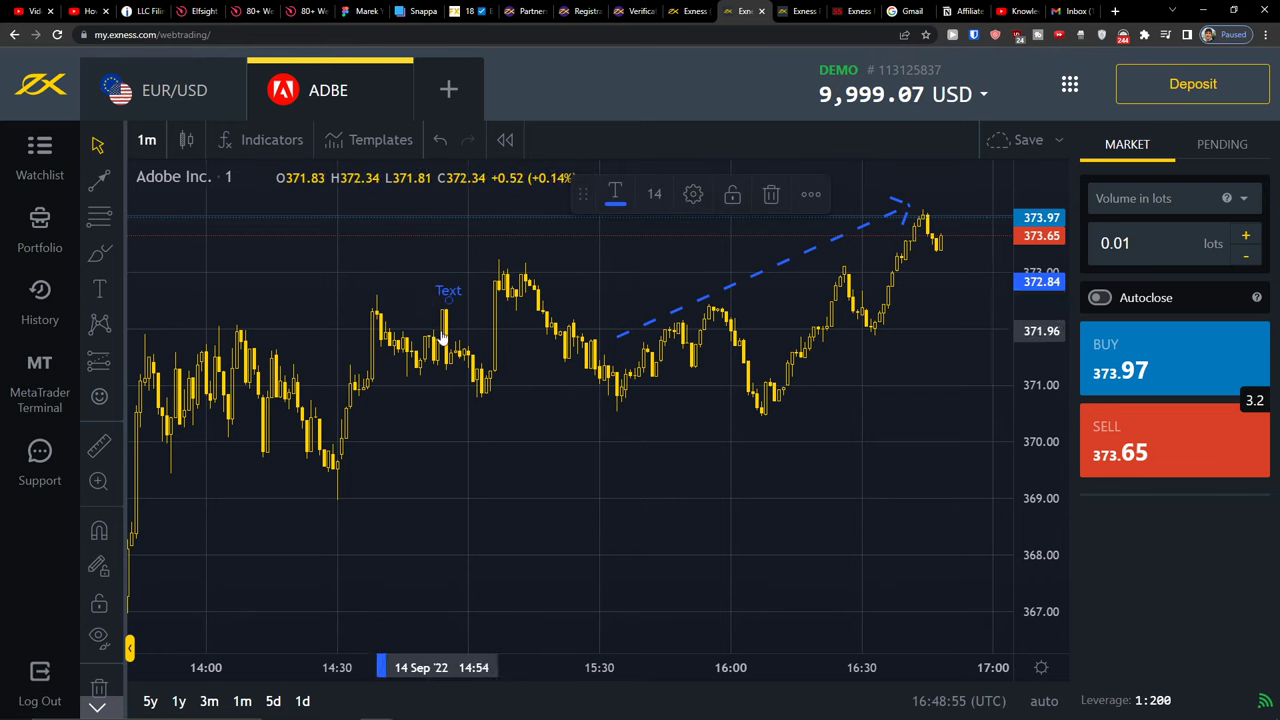
- Look through the chart pattern tools, the position and range tools, and the icon collection
scroll(100, 323, "down", 1)
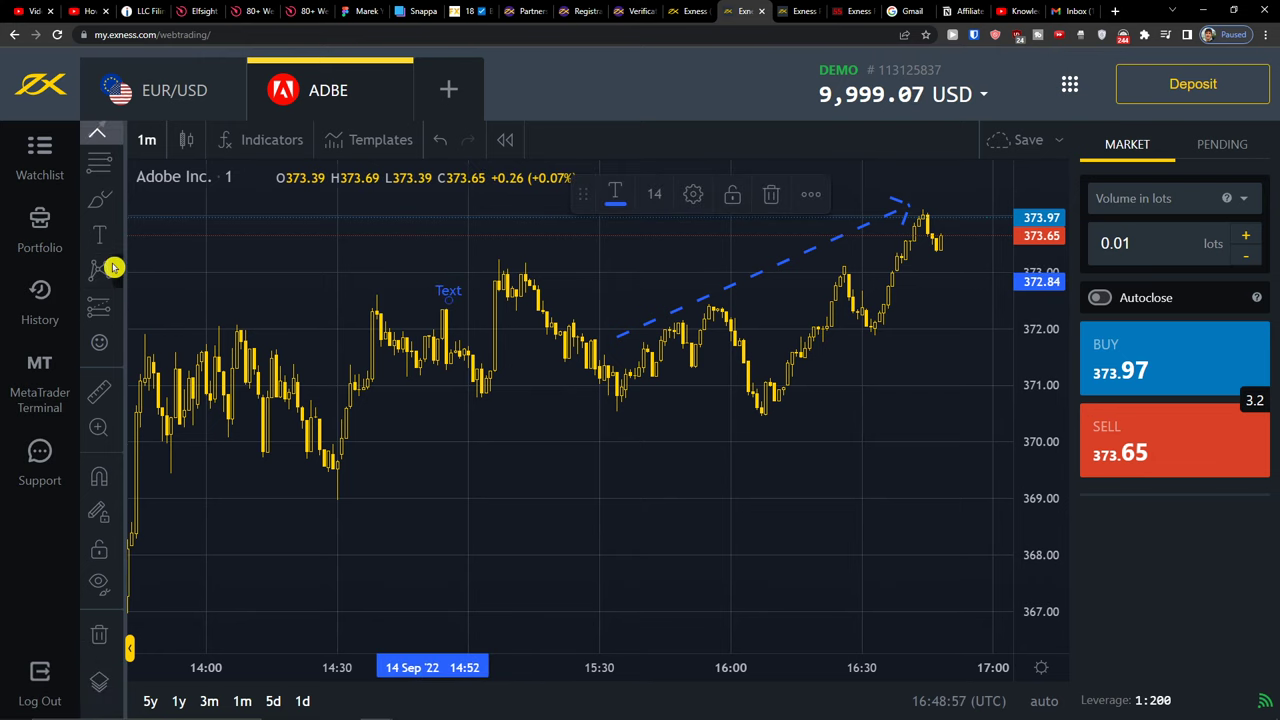
left_click(114, 269)
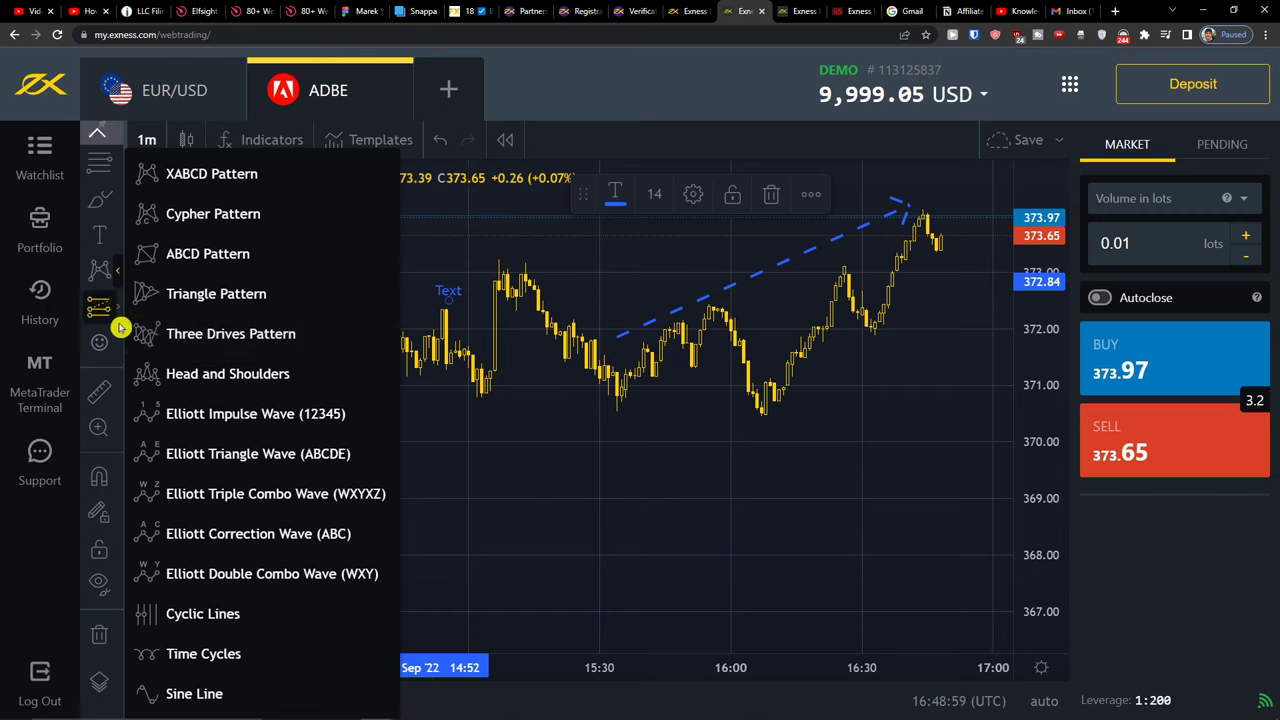
left_click(116, 307)
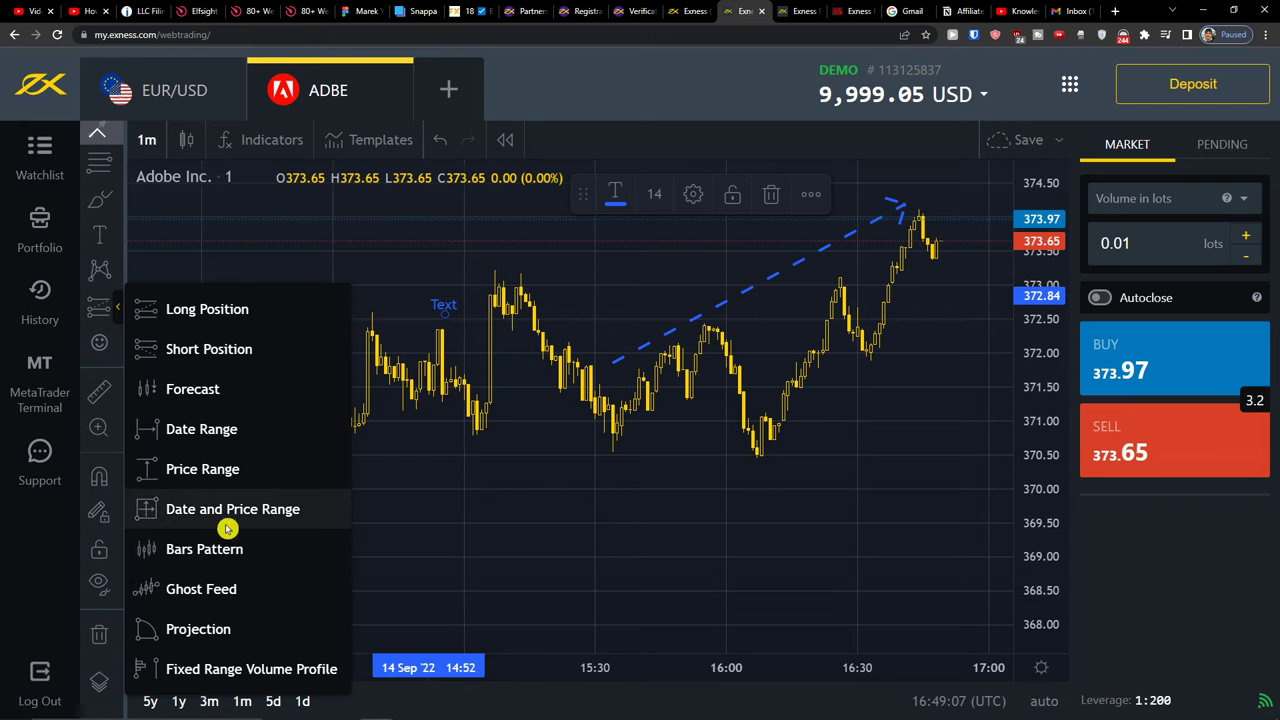
left_click(115, 350)
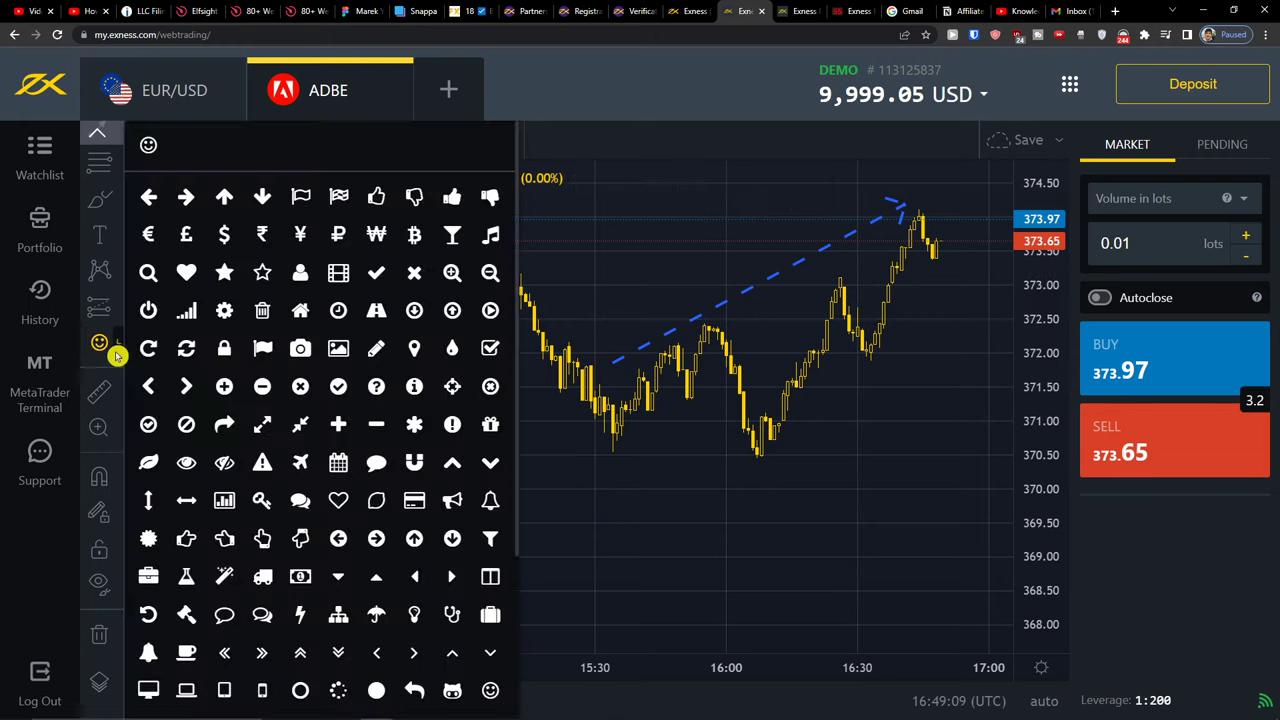
scroll(186, 398, "down", 5)
scroll(186, 398, "up", 5)
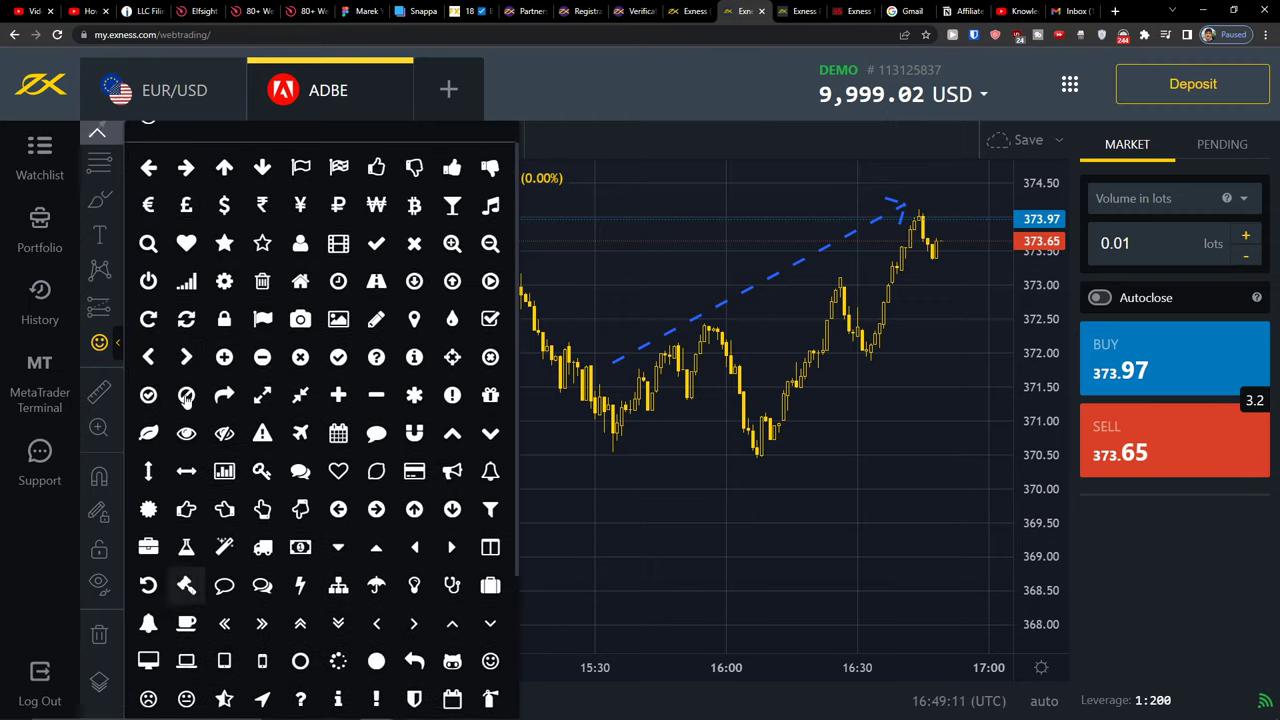
left_click(124, 343)
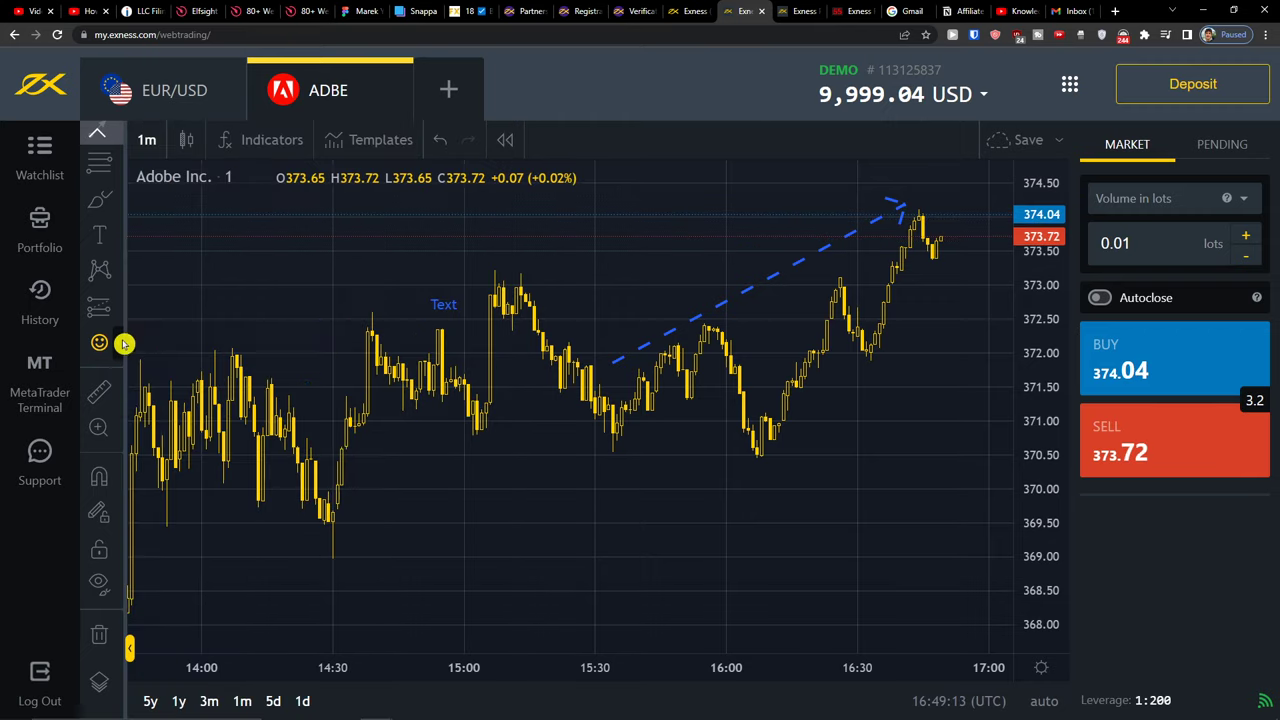
- Measure the price change on the ADBE chart from about 372.67 at 14:30 downward, and clear the measurement
left_click(108, 397)
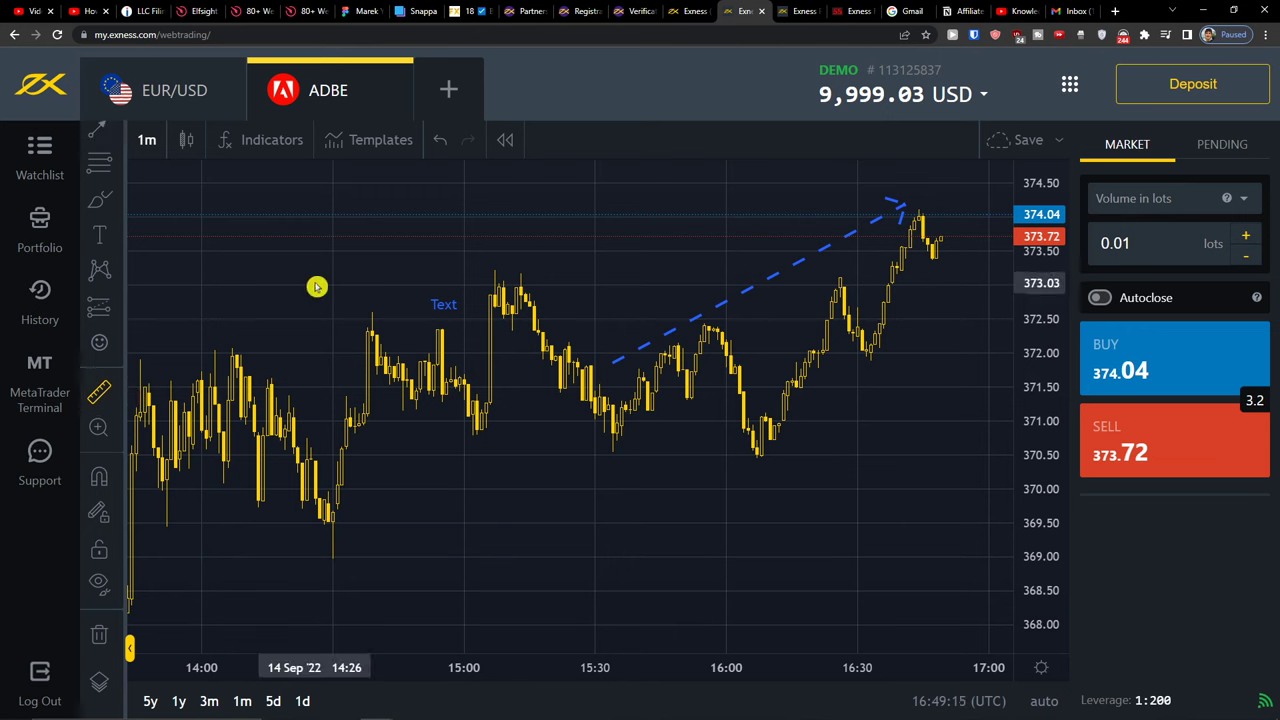
left_click(374, 288)
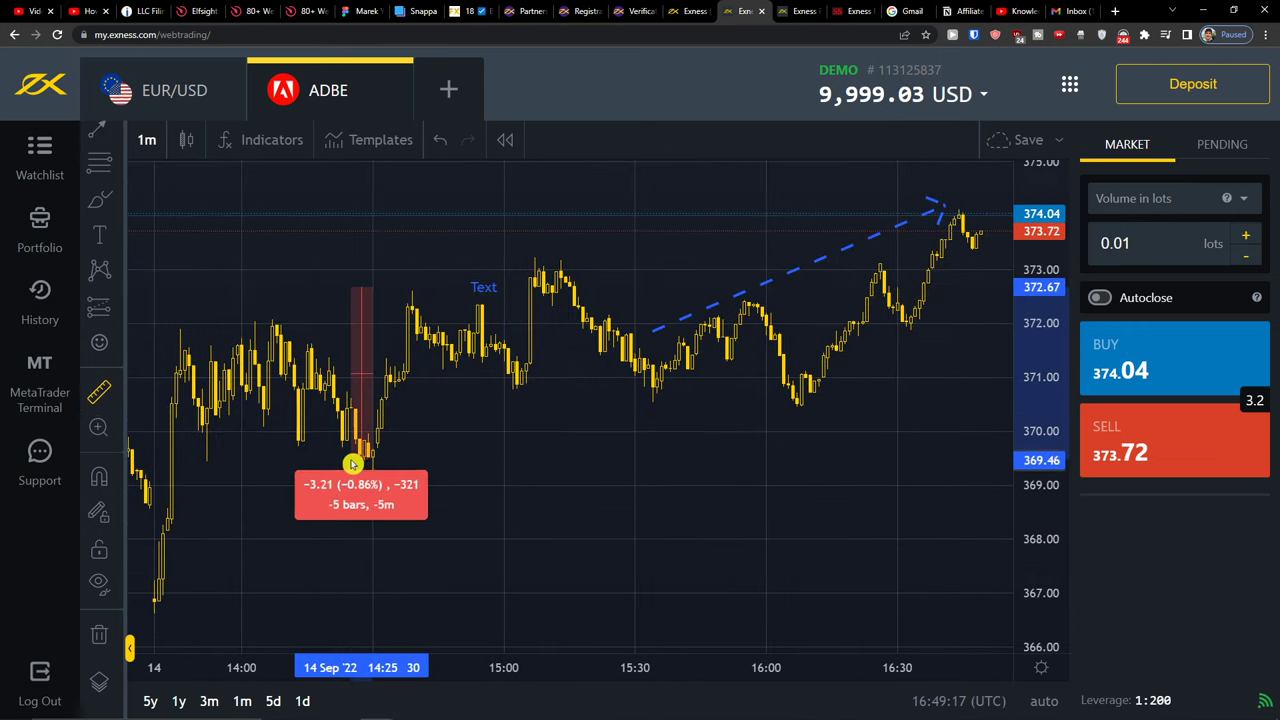
left_click(317, 402)
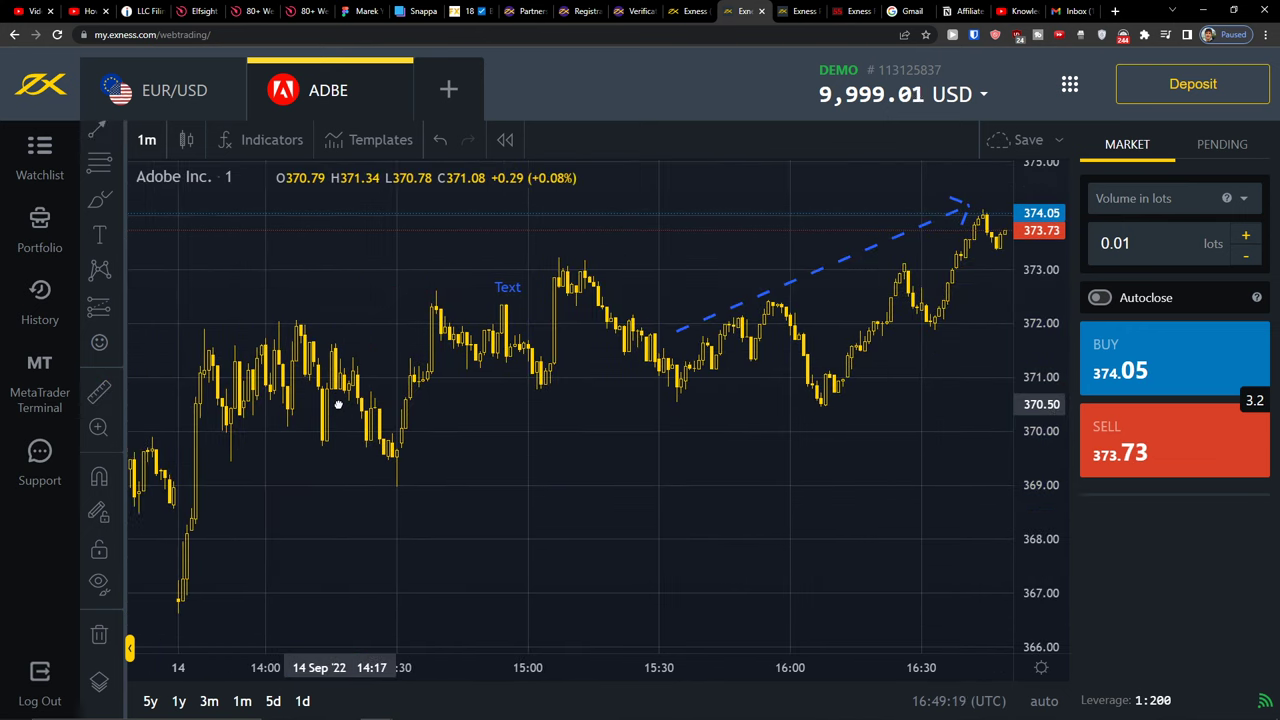
- Zoom in on the area of the ADBE chart between about 14:43 and 15:06
left_click(97, 430)
scroll(427, 405, "up", 3)
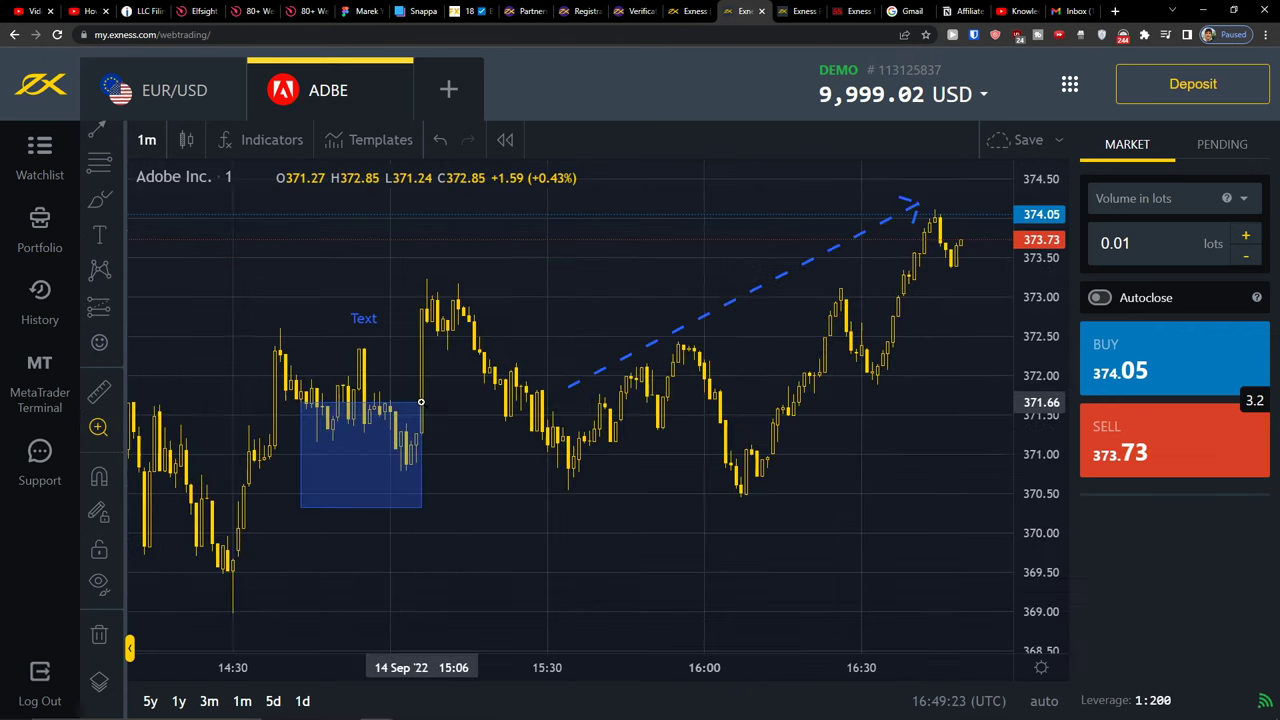
left_click(429, 399)
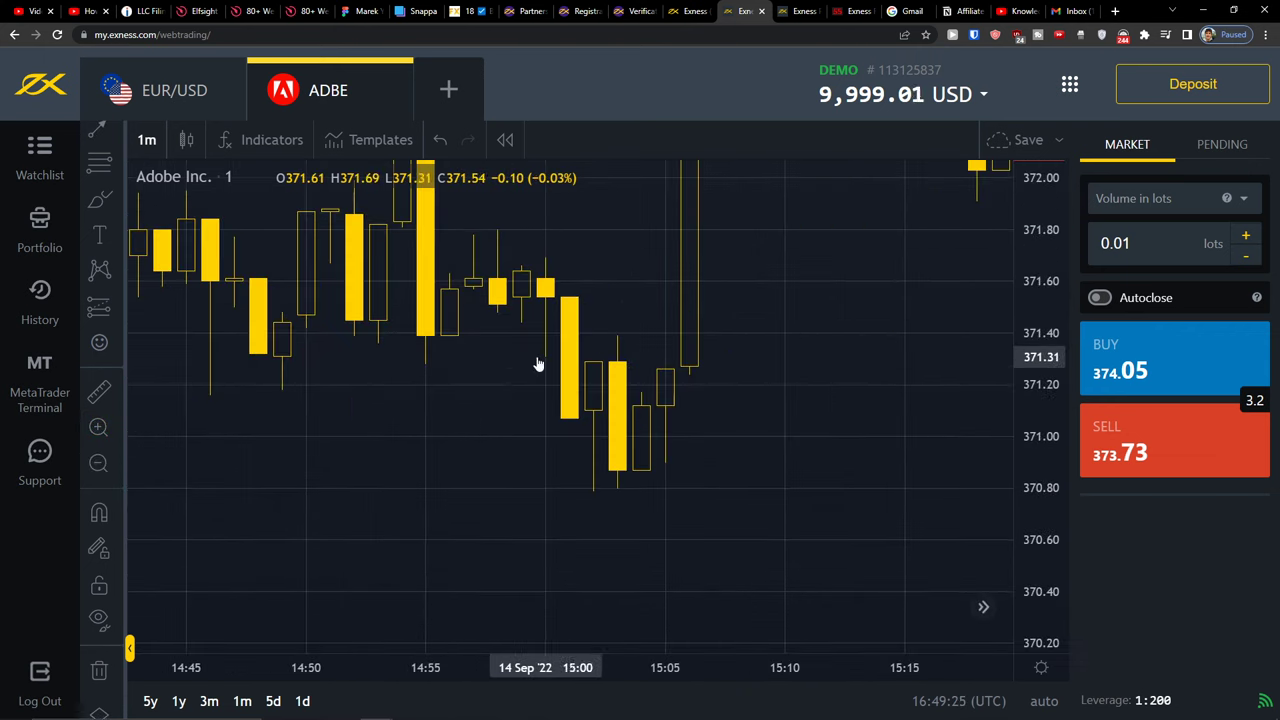
- Zoom the ADBE chart back out to cover the period from about 14:30 to 16:45
scroll(537, 363, "down", 5)
scroll(551, 349, "down", 5)
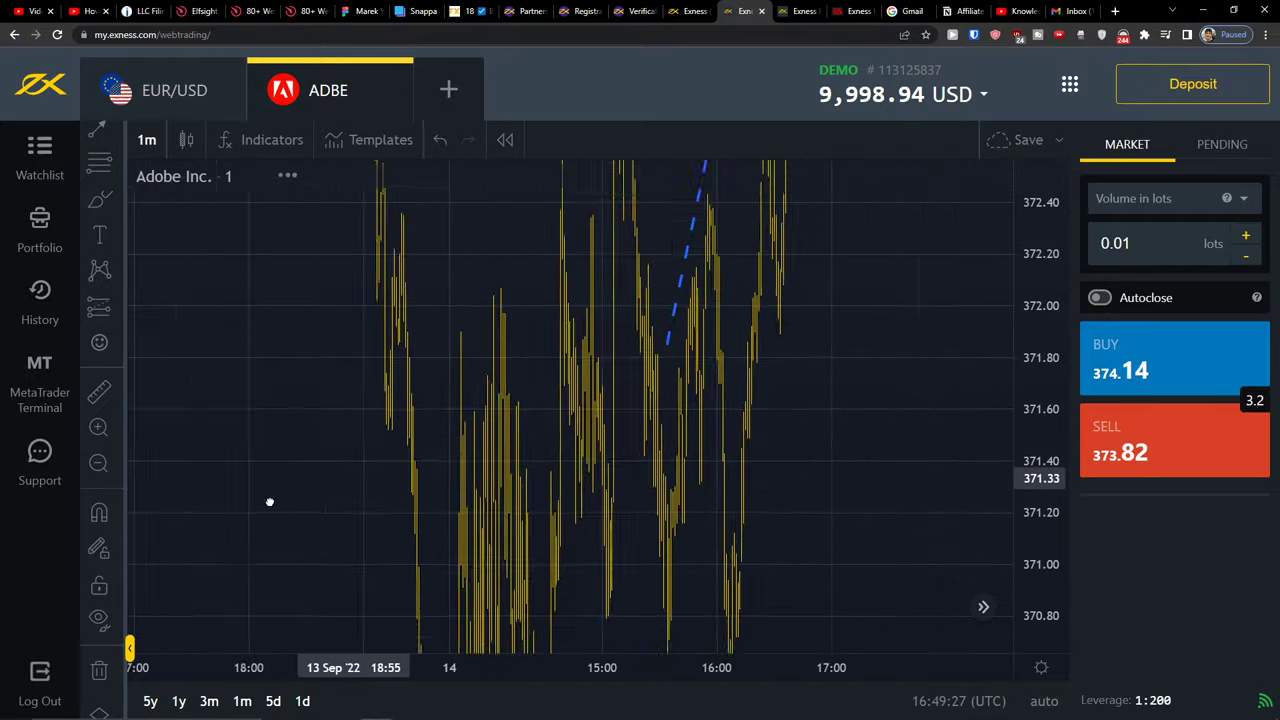
left_click(99, 463)
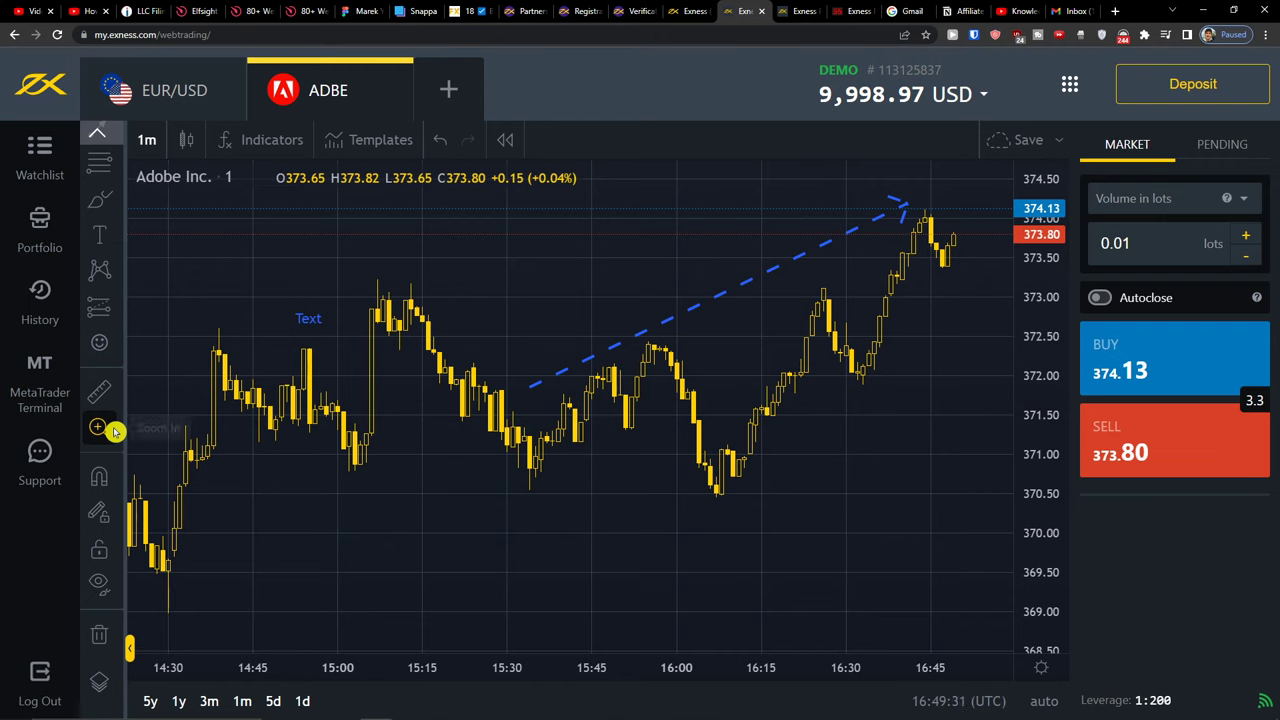
- Turn on Weak Magnet for the drawing tools and hide all drawings on the ADBE chart
left_click(119, 482)
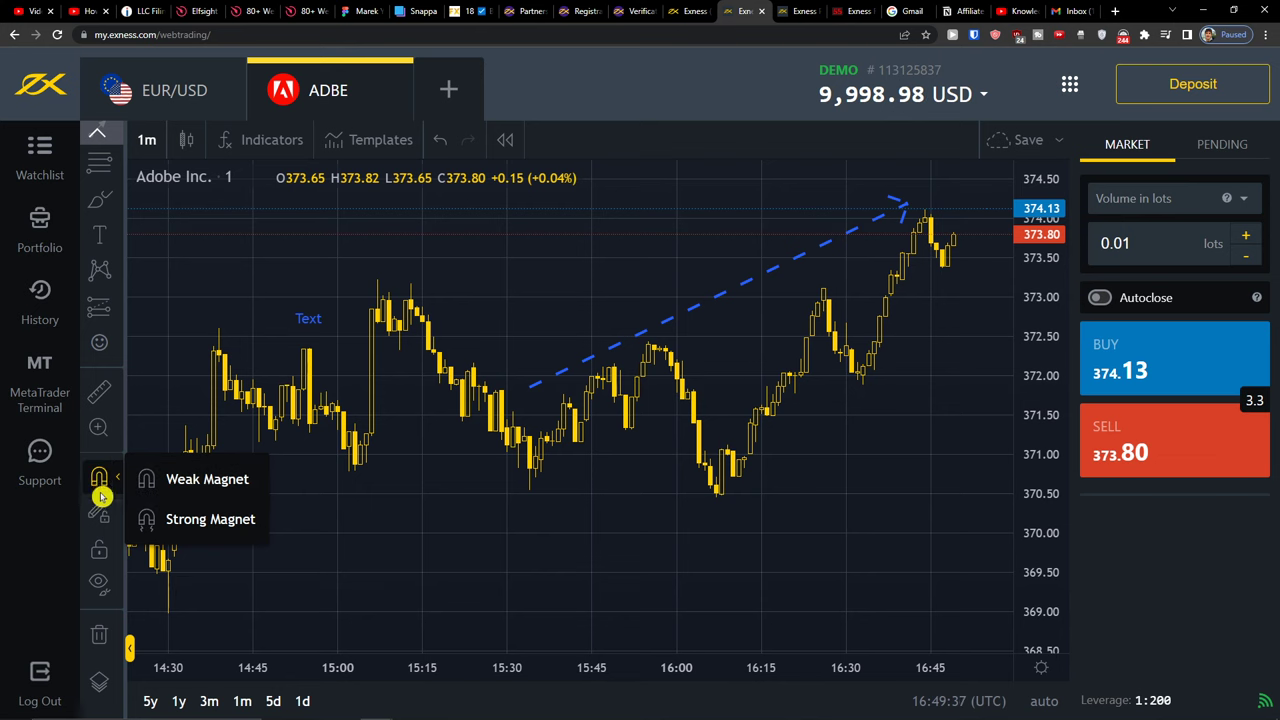
left_click(132, 478)
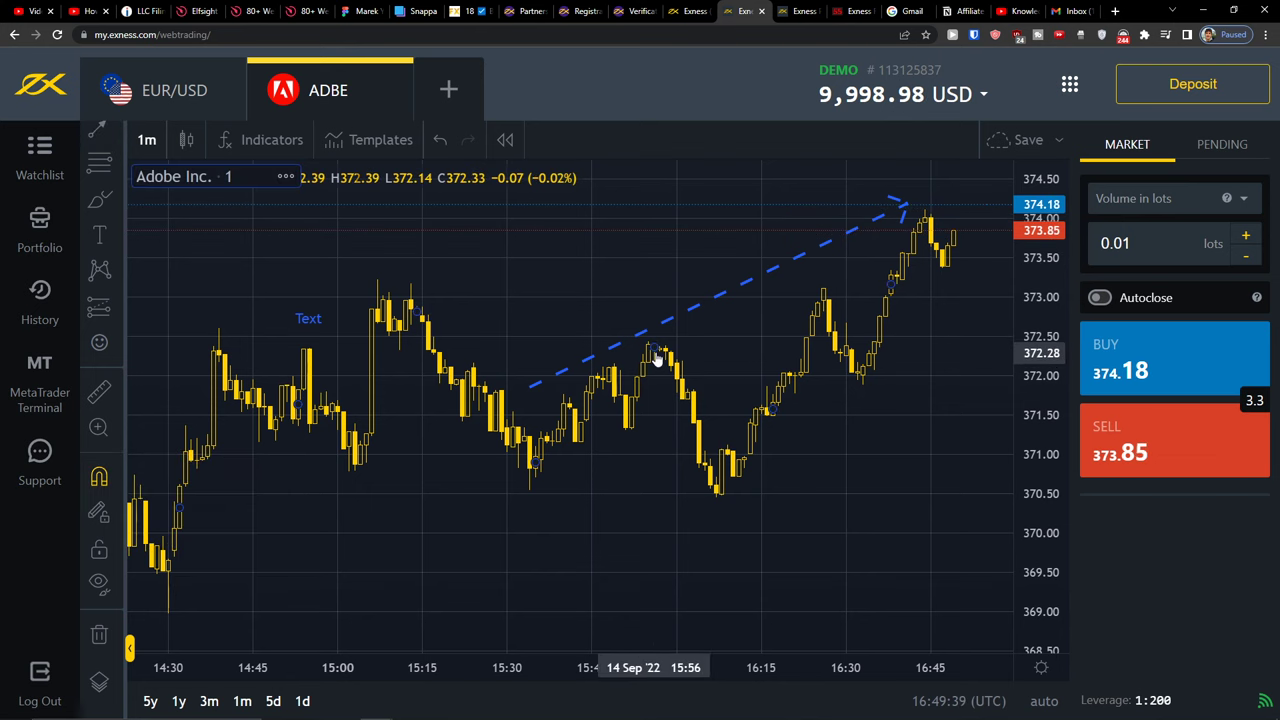
left_click_drag(657, 360, 634, 271)
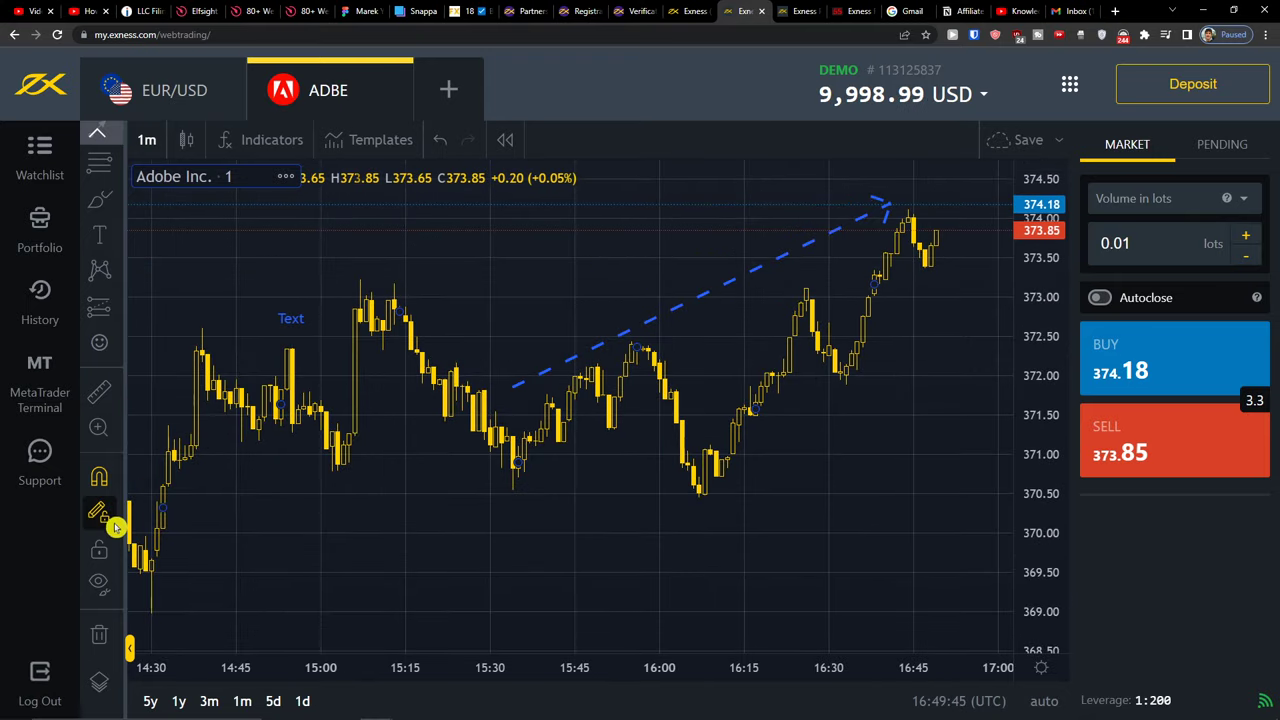
left_click(99, 582)
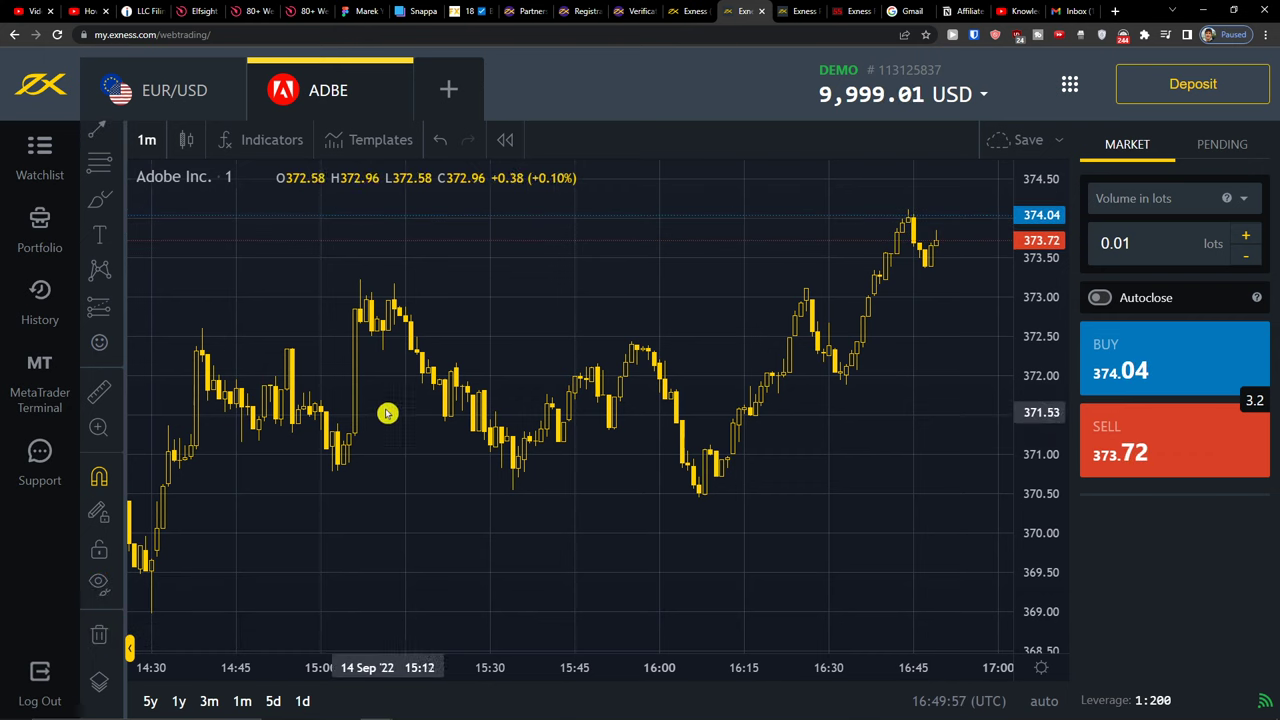
- Set the ADBE chart interval to 15 minutes
left_click(160, 145)
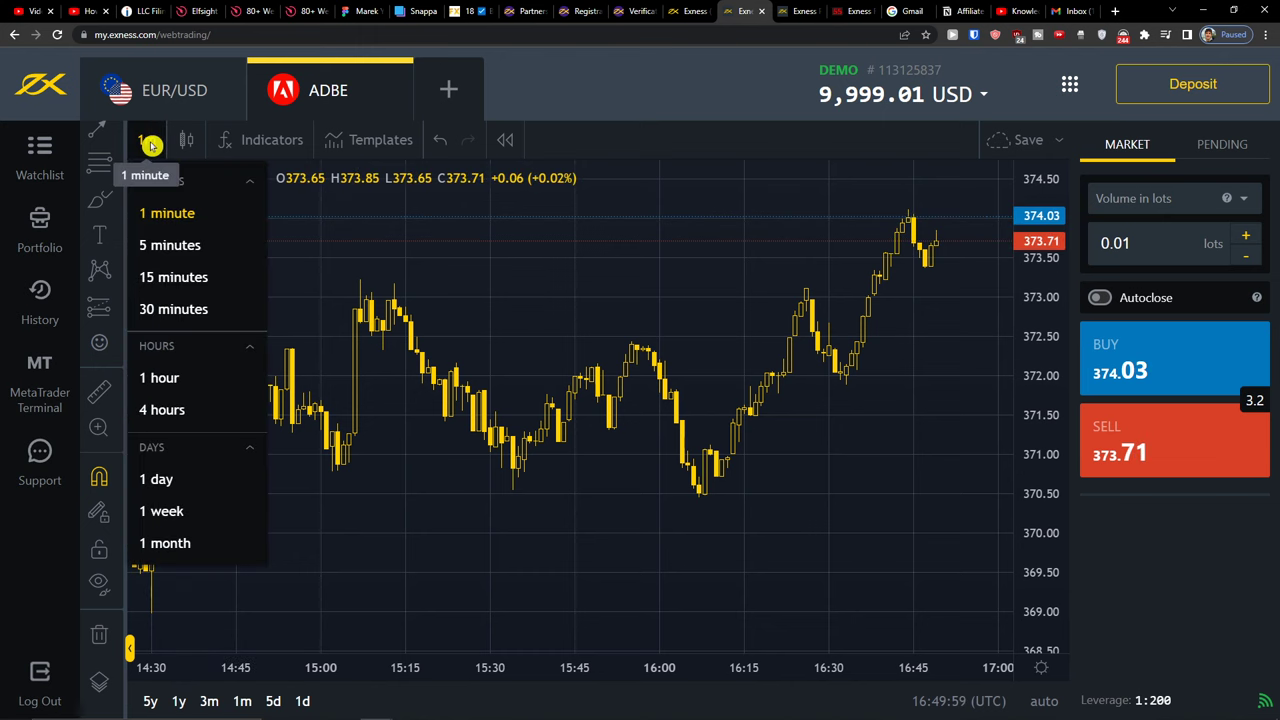
left_click(171, 276)
left_click(155, 143)
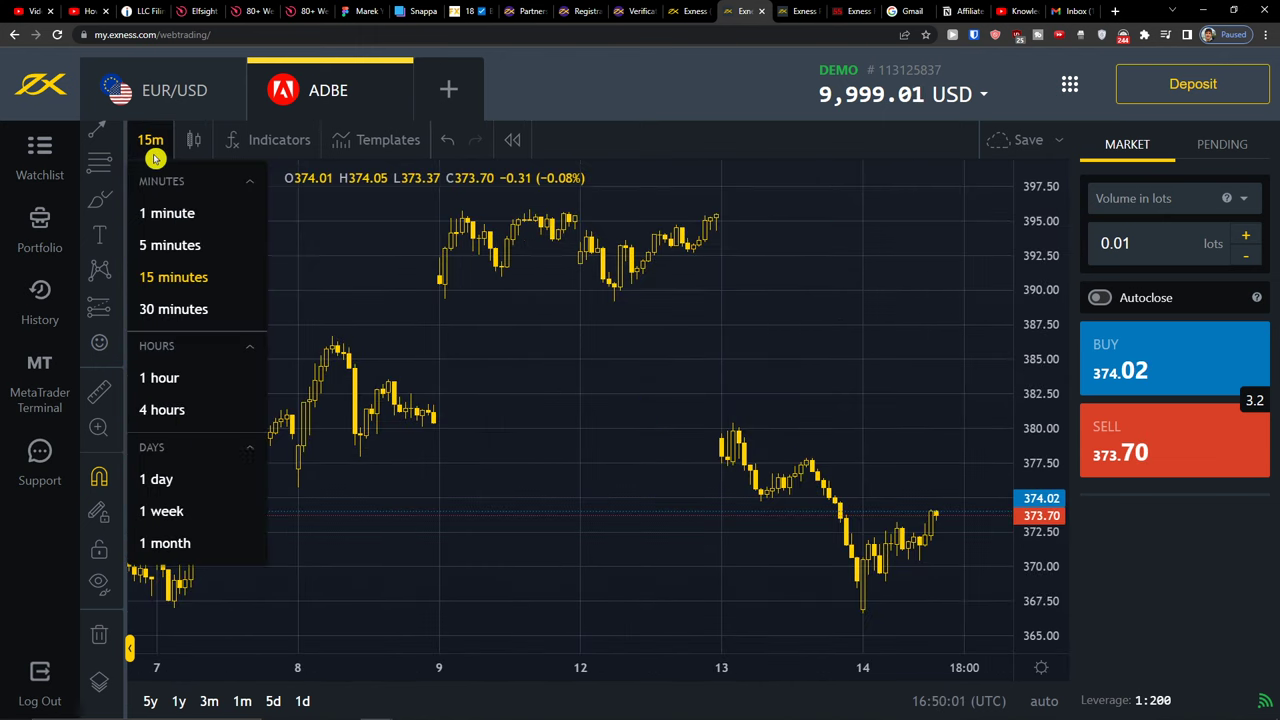
- Try the Bars, Line and Area styles on the ADBE chart and settle on the Line style
left_click(205, 139)
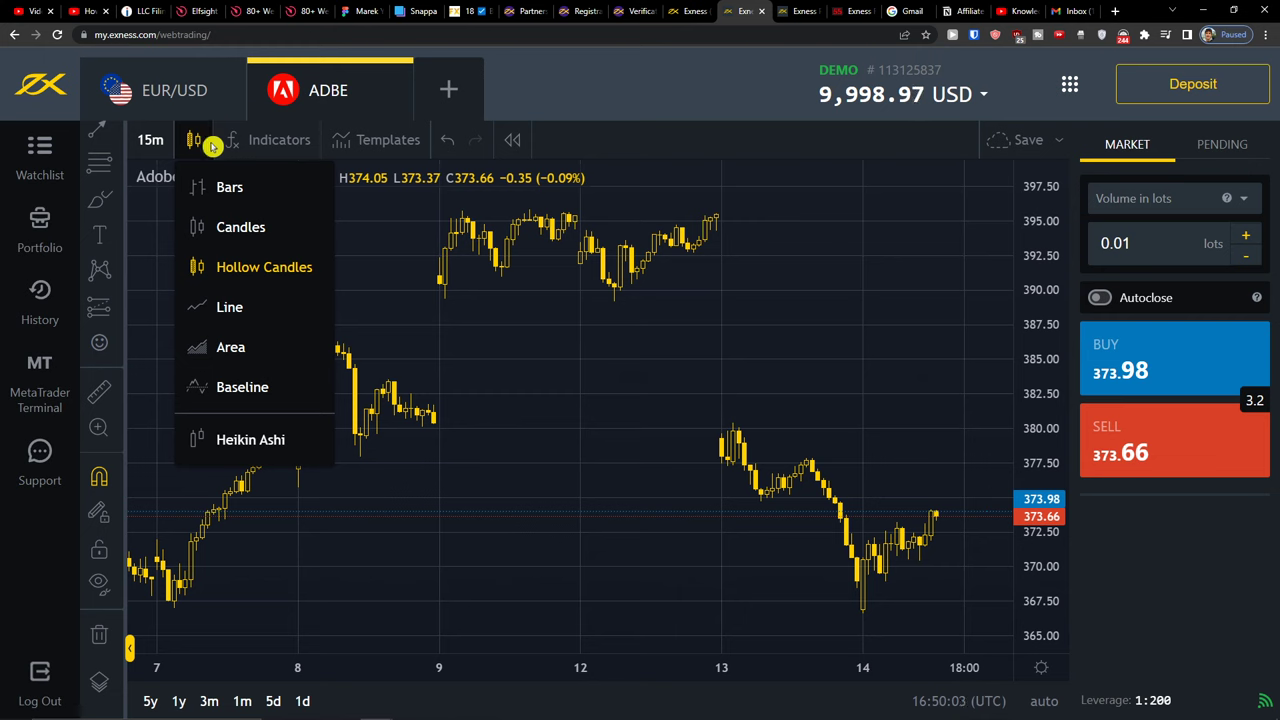
left_click(224, 186)
left_click(206, 143)
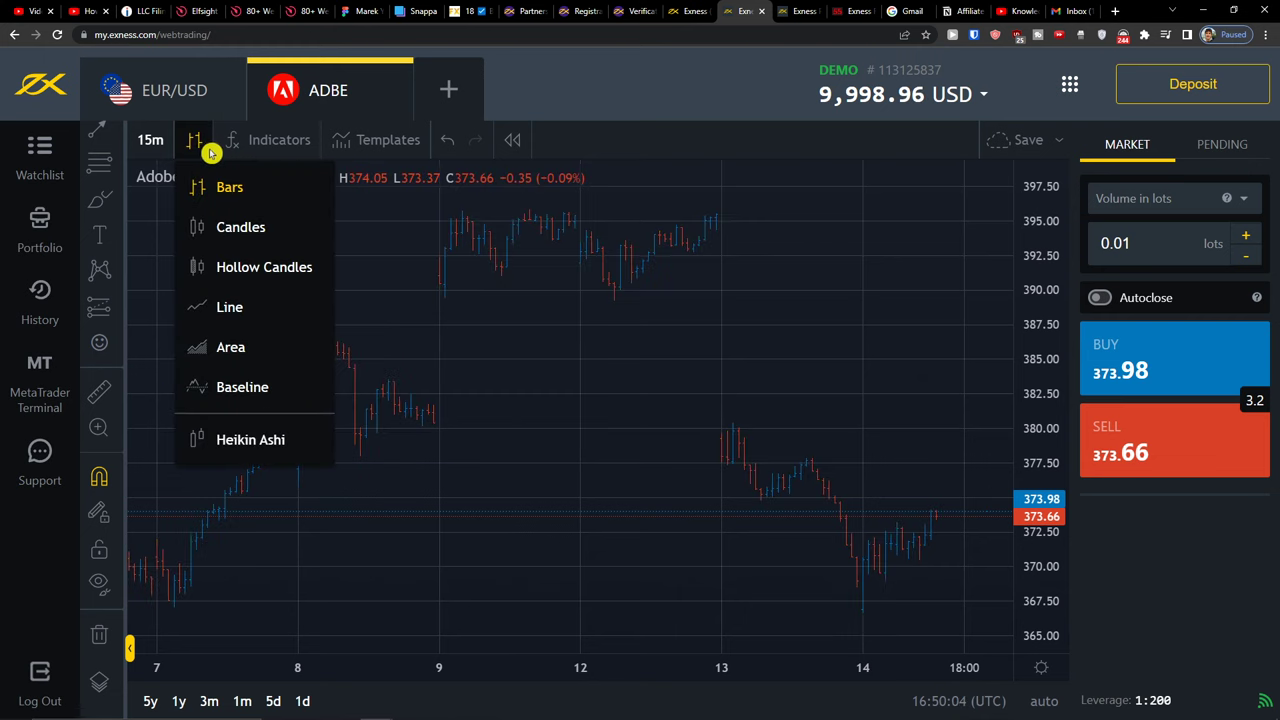
left_click(224, 309)
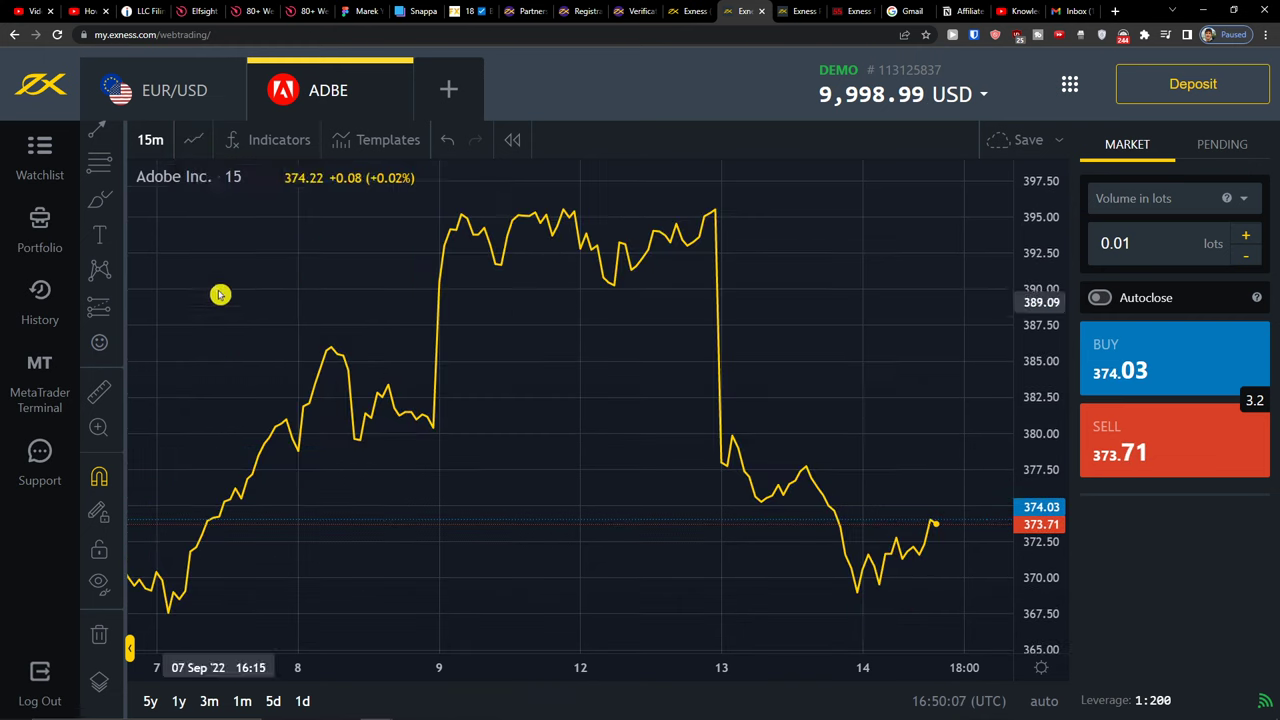
left_click(200, 143)
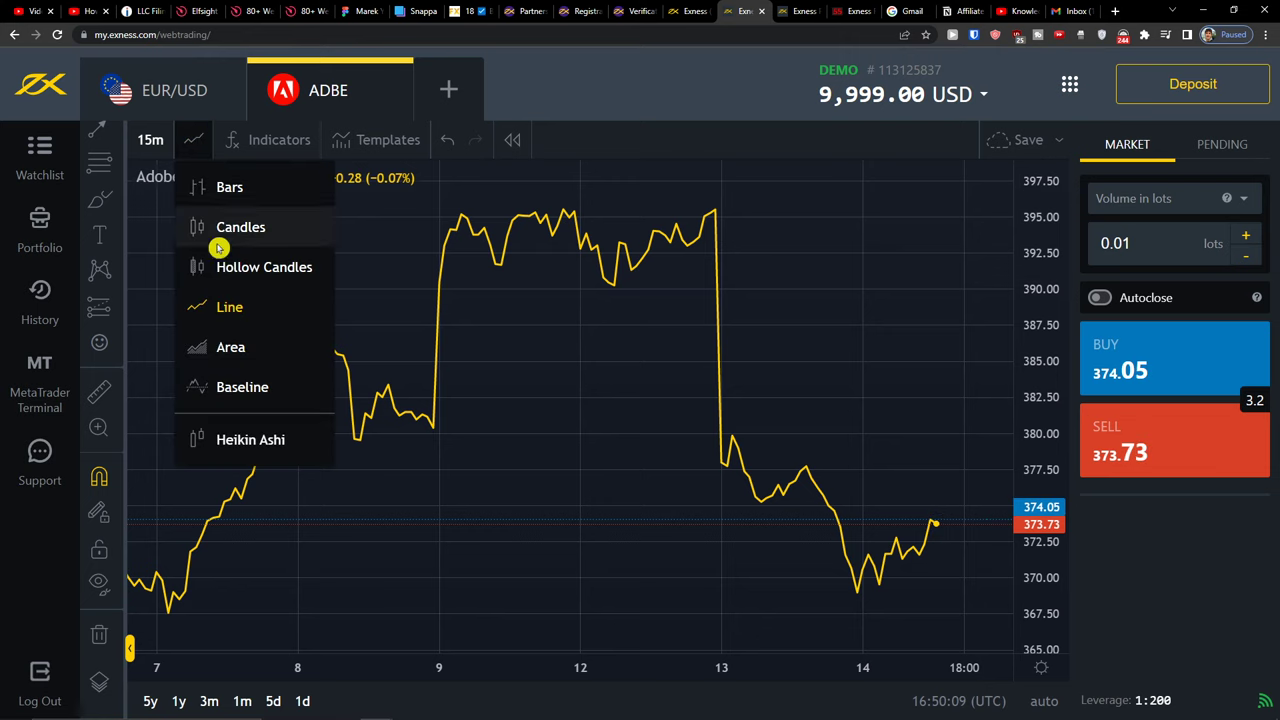
left_click(234, 348)
left_click(196, 140)
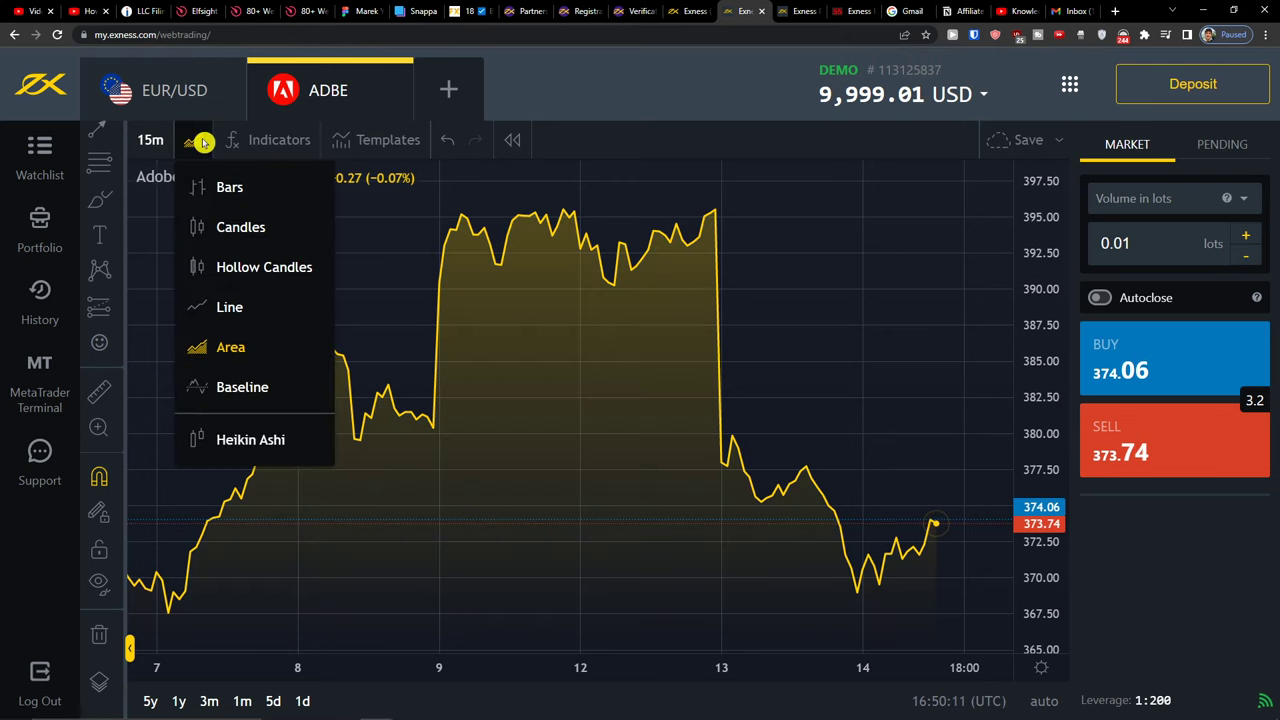
left_click(245, 306)
- Try the 1 month interval on the ADBE chart and change it to 1 week
left_click(150, 140)
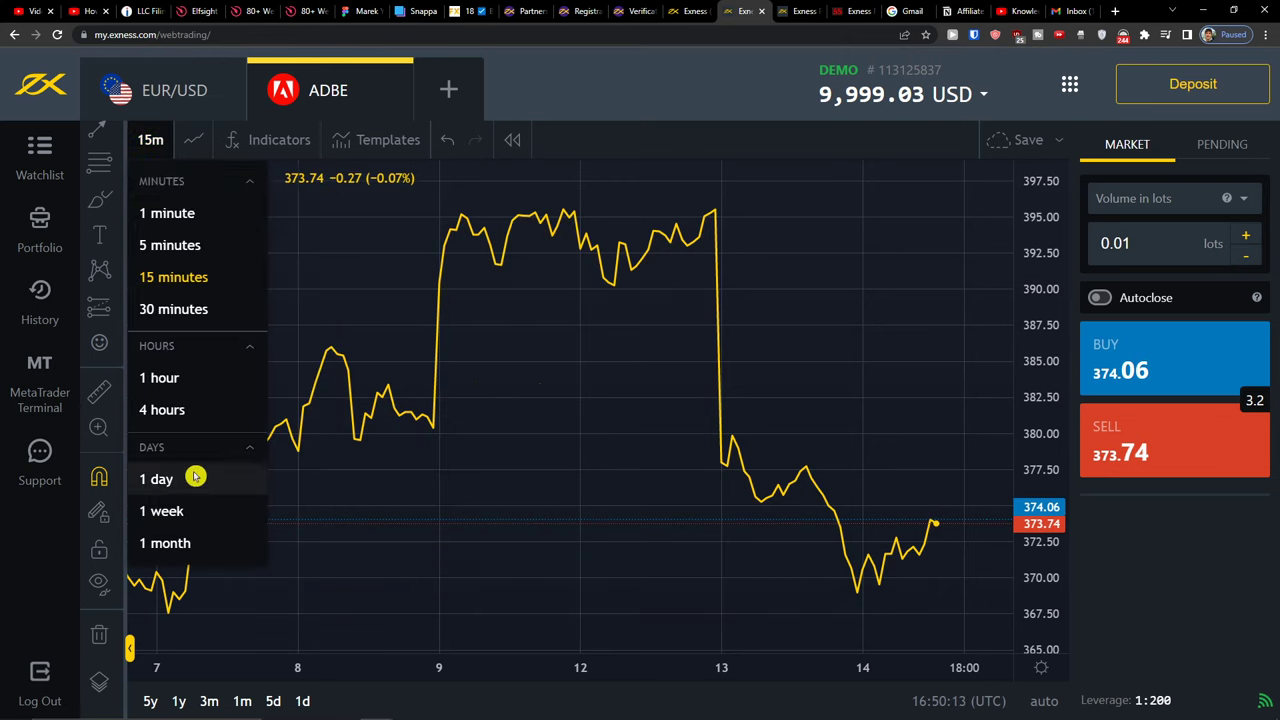
left_click(177, 540)
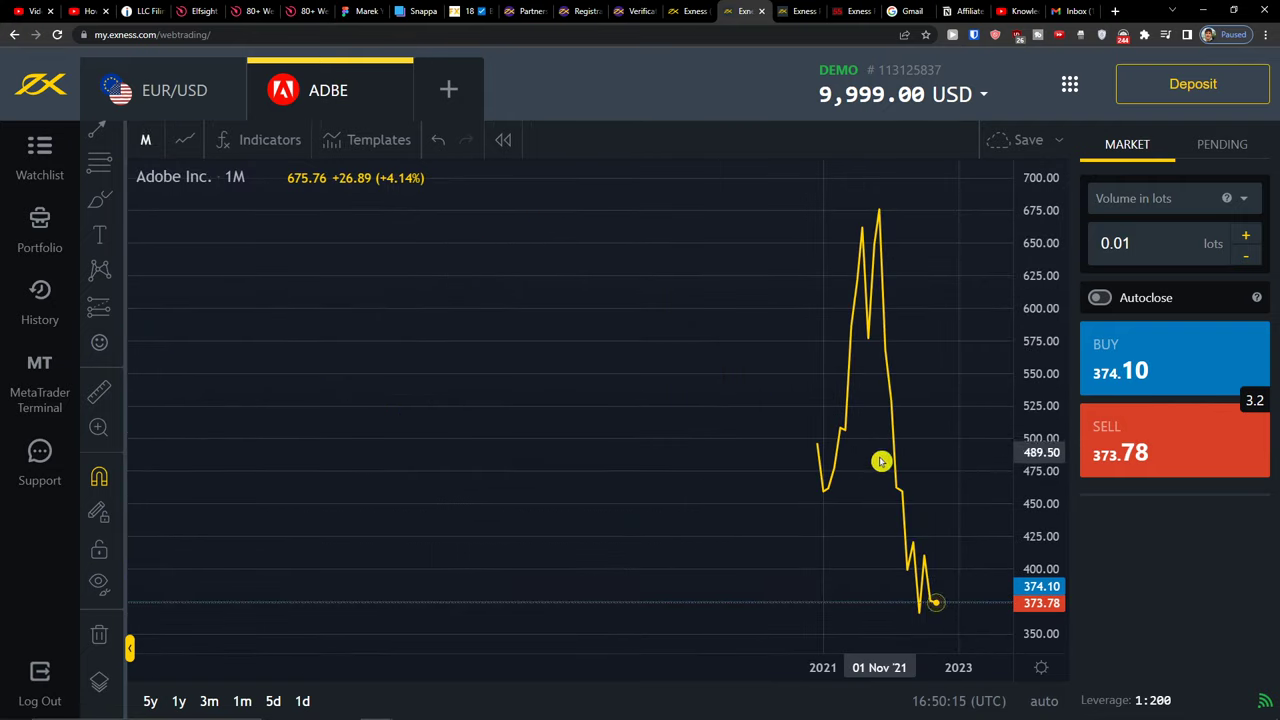
left_click(146, 145)
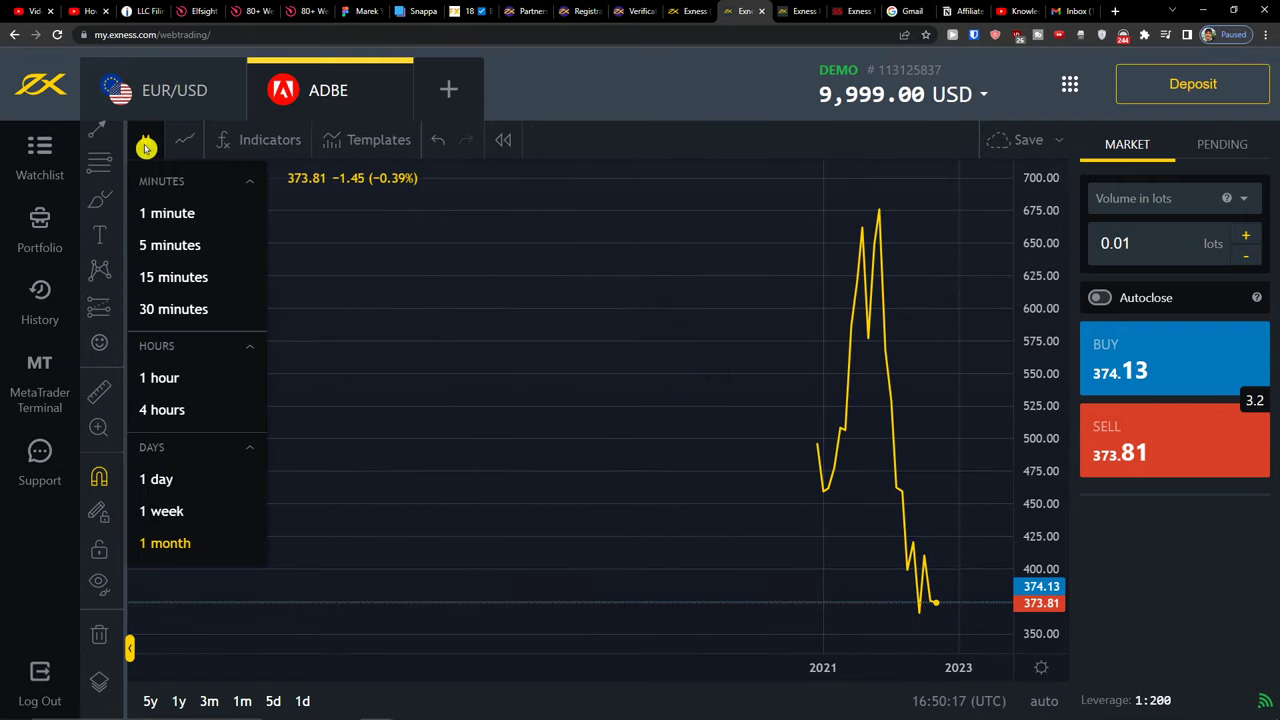
left_click(220, 511)
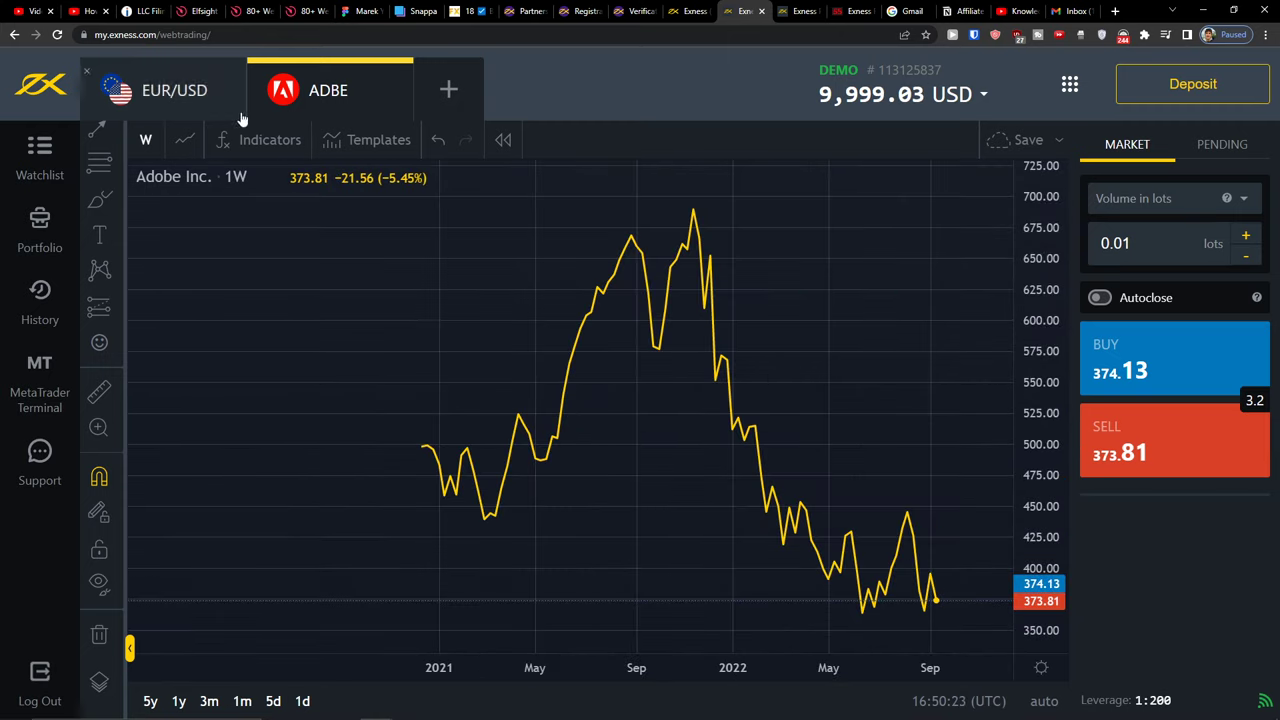
- Look through the list of available indicators and the indicator template options
left_click(287, 145)
scroll(523, 360, "down", 4)
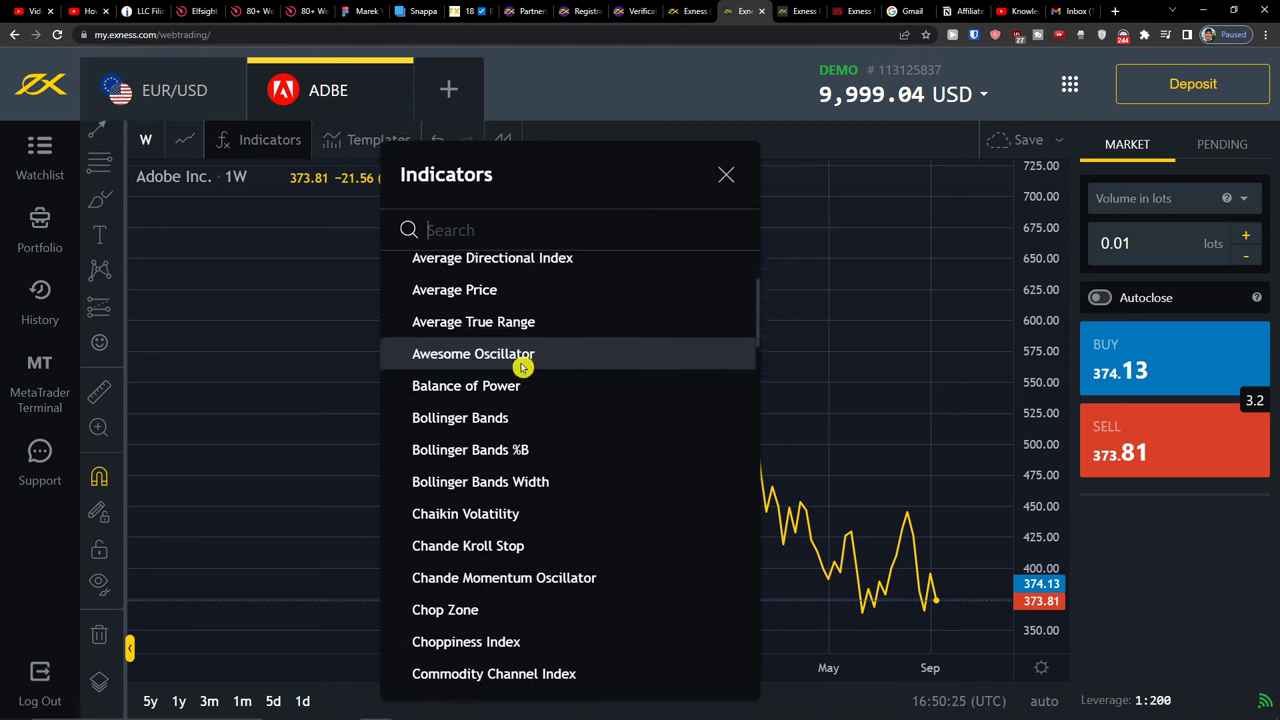
scroll(510, 362, "down", 3)
scroll(505, 356, "up", 6)
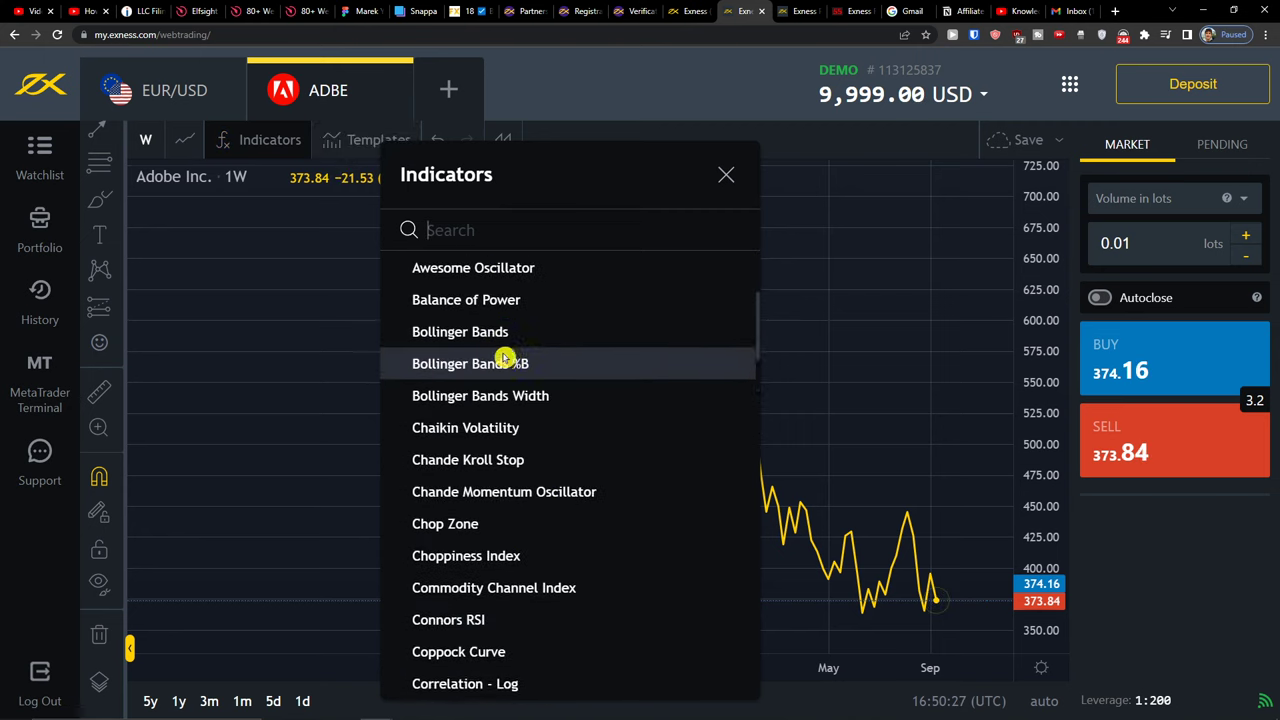
left_click(322, 140)
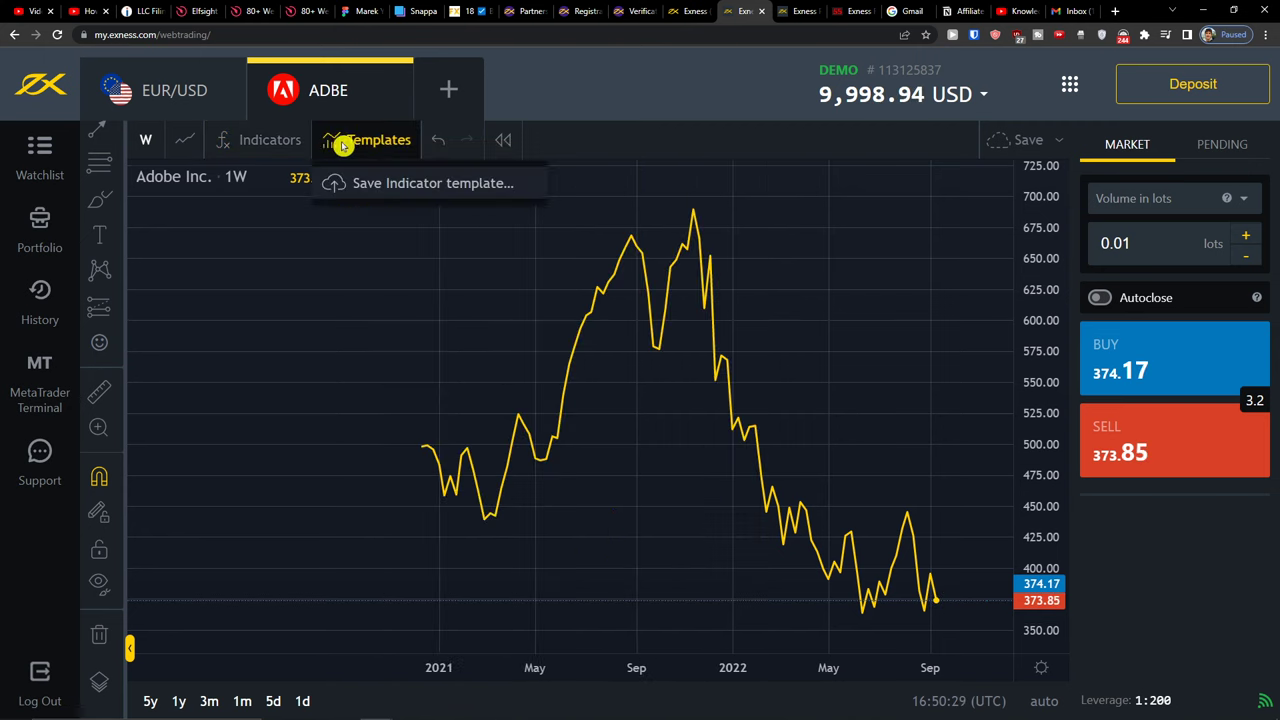
left_click(533, 143)
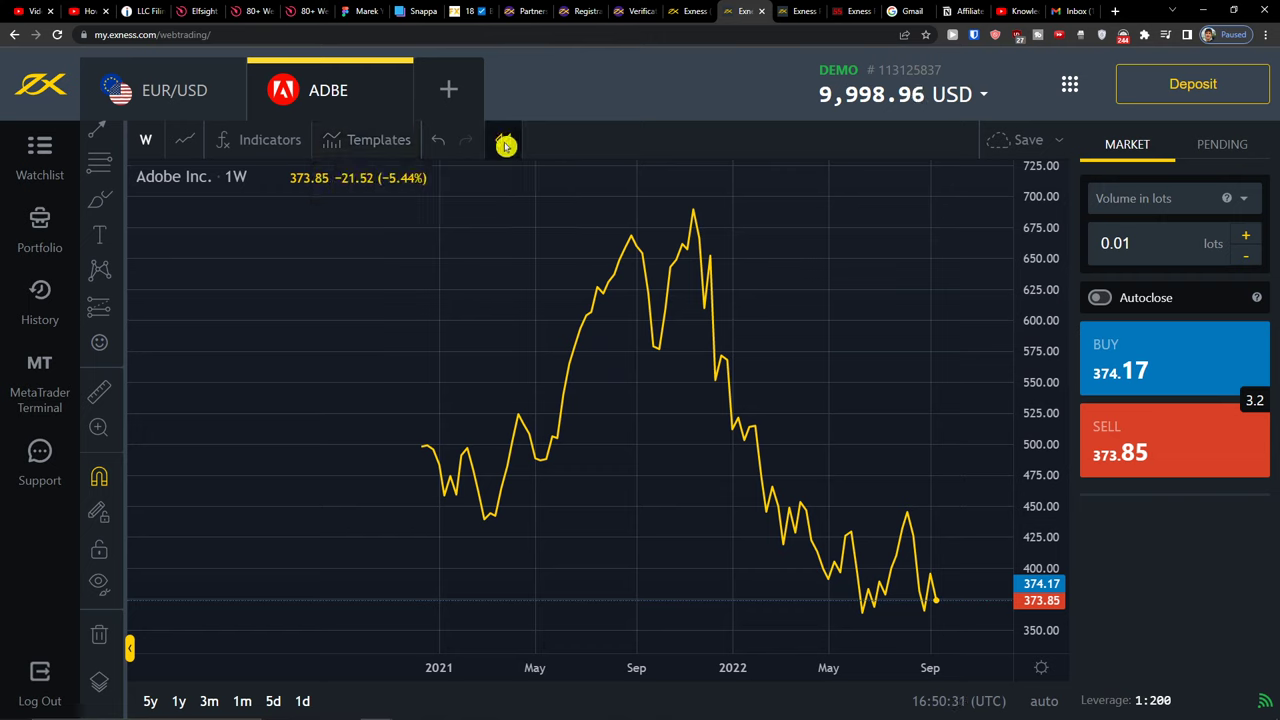
- Toggle the bar replay controls on the ADBE chart and leave them open
left_click(506, 146)
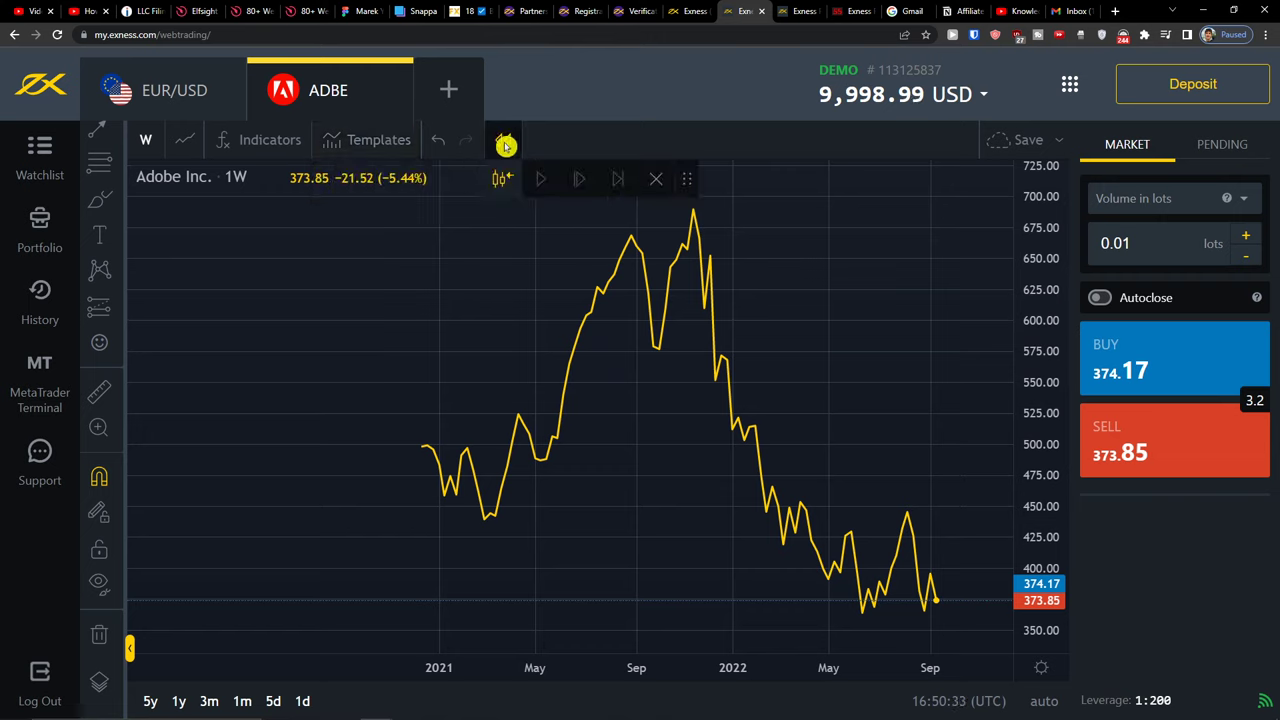
left_click(506, 146)
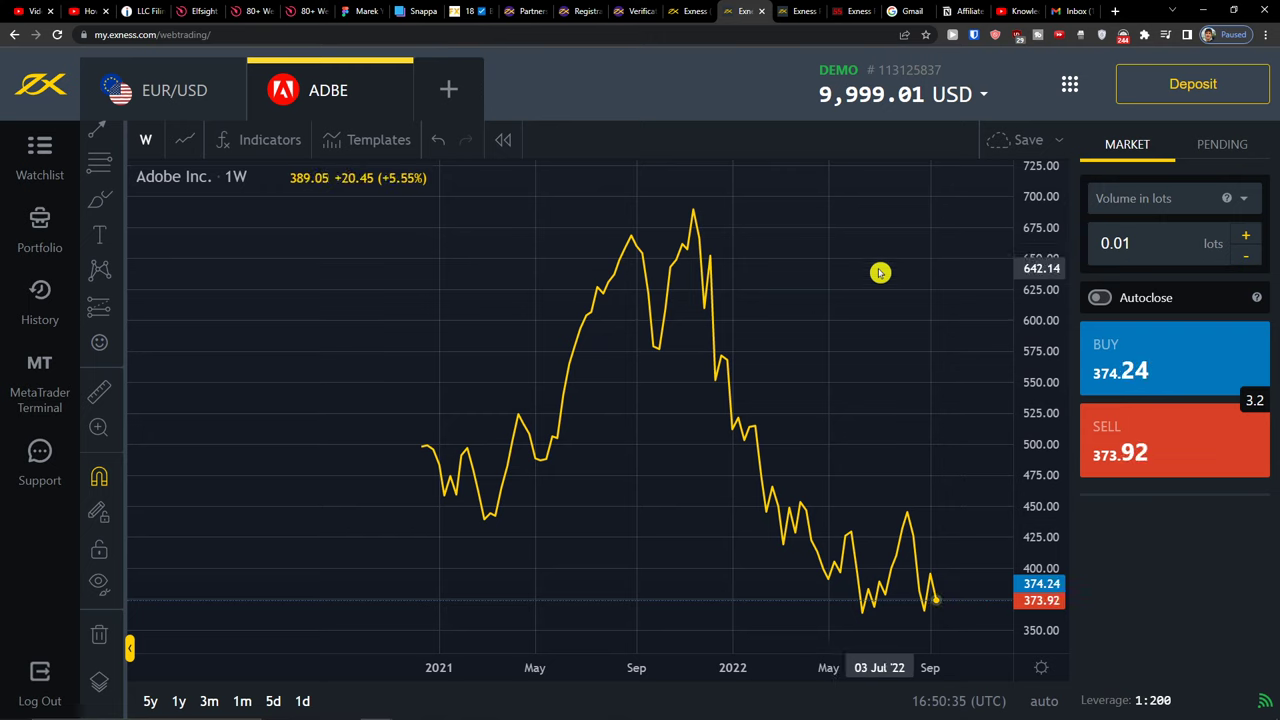
left_click(502, 146)
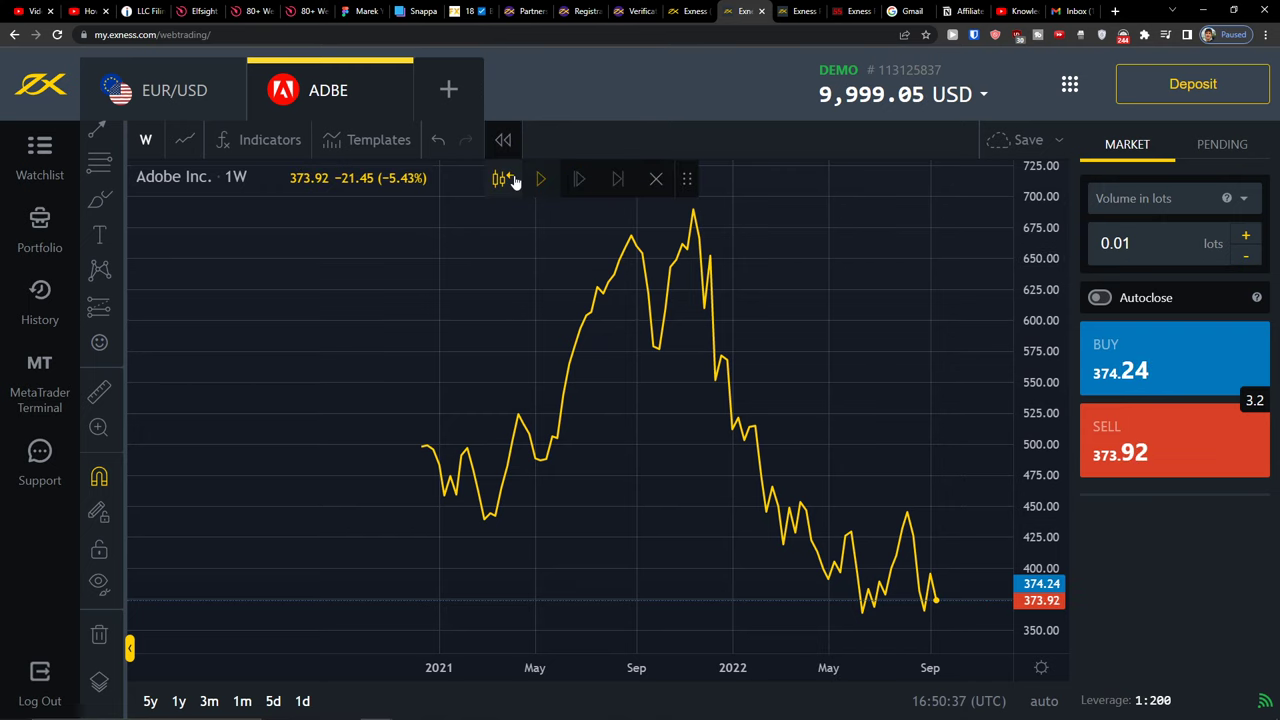
left_click_drag(677, 249, 371, 260)
left_click_drag(549, 429, 683, 431)
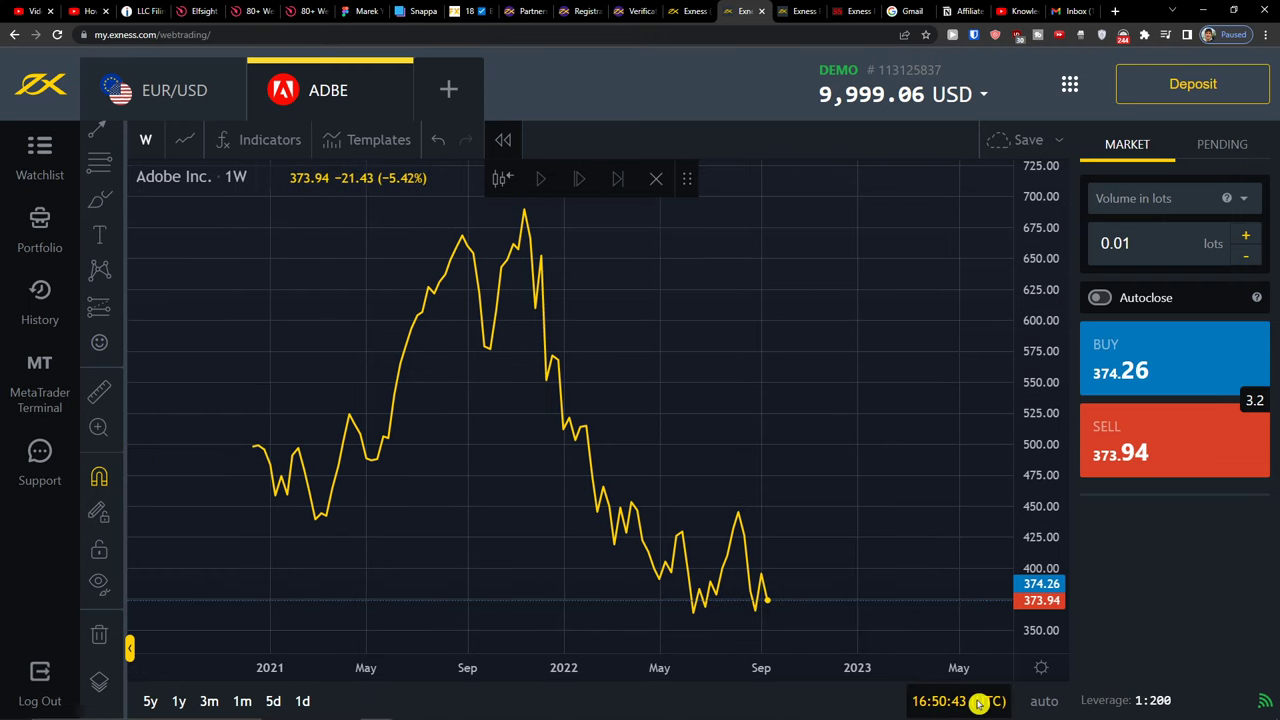
- View the pending order form and return to the market order form
left_click(1239, 143)
left_click(1130, 150)
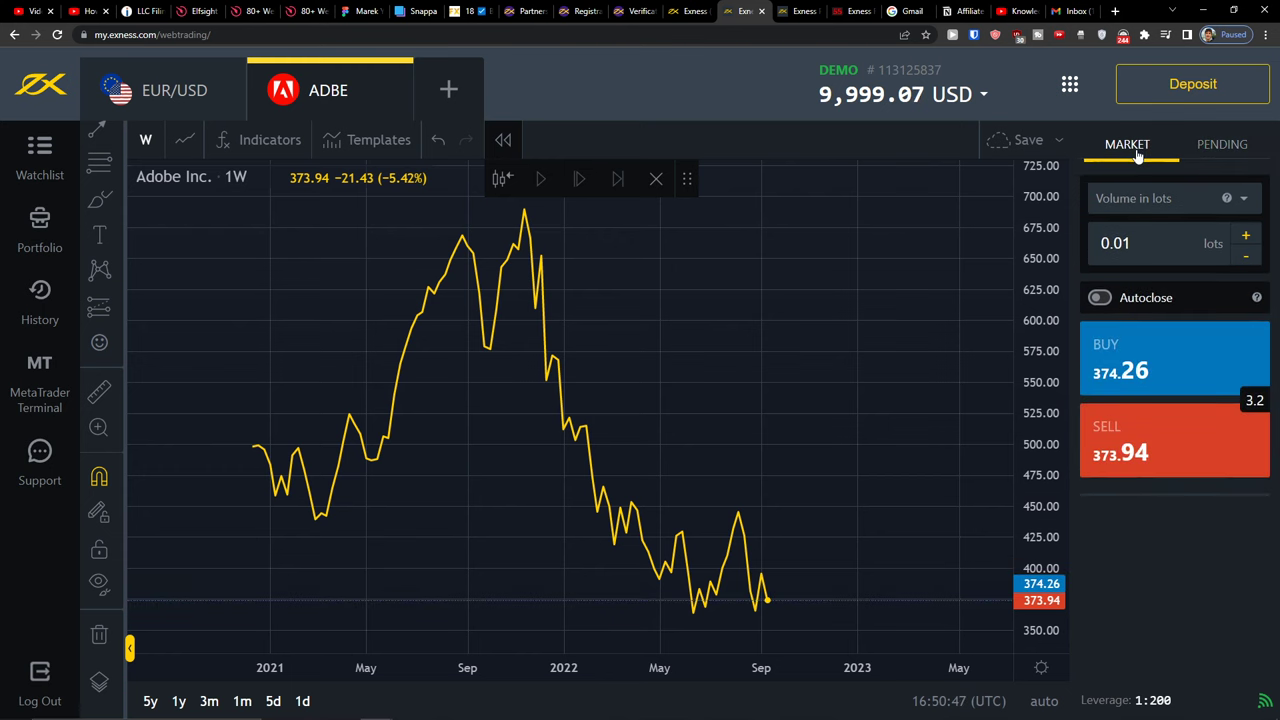
- Try the 1 hour interval on the ADBE chart, set it to 1 minute, and close the replay controls
scroll(694, 594, "up", 6)
scroll(486, 583, "up", 2)
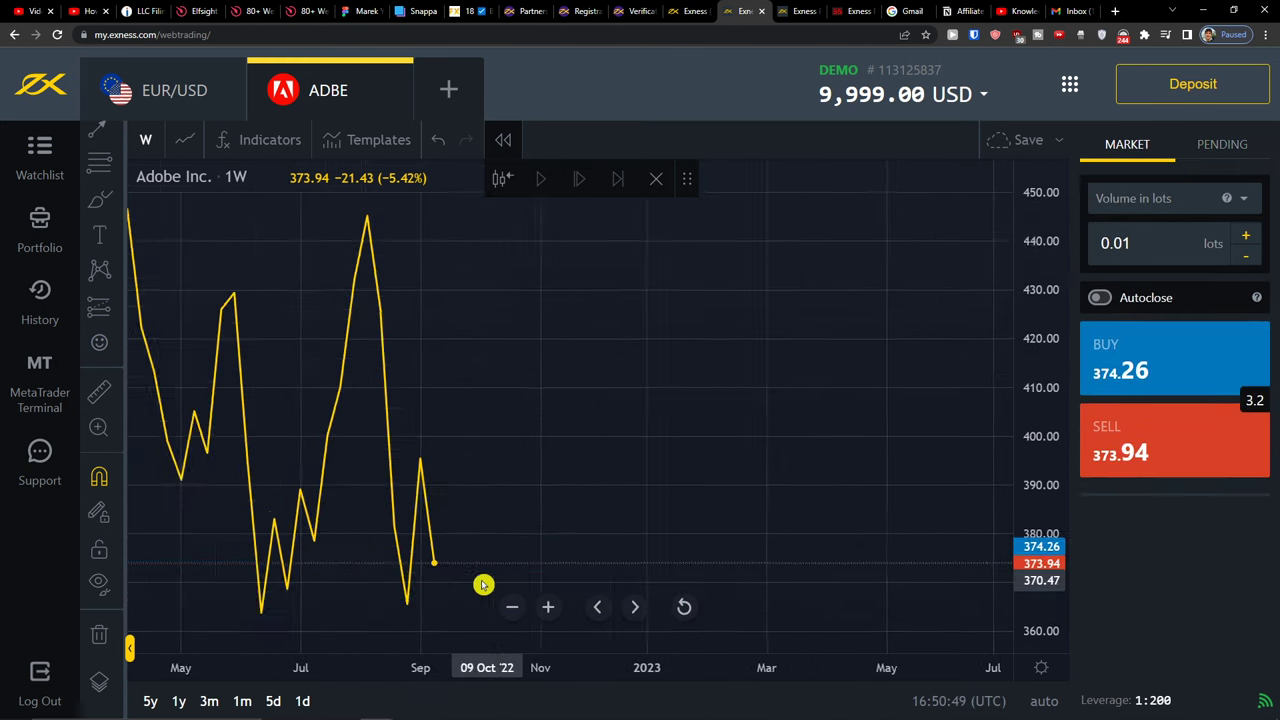
left_click(150, 145)
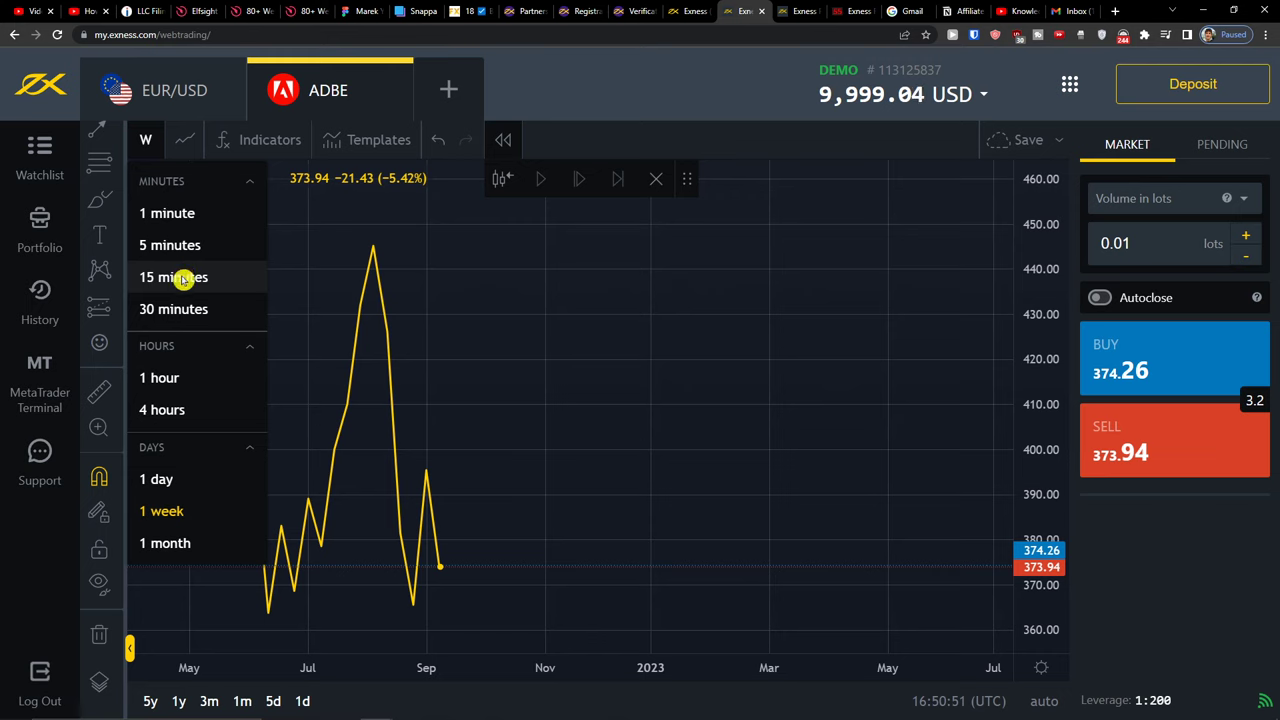
left_click(192, 379)
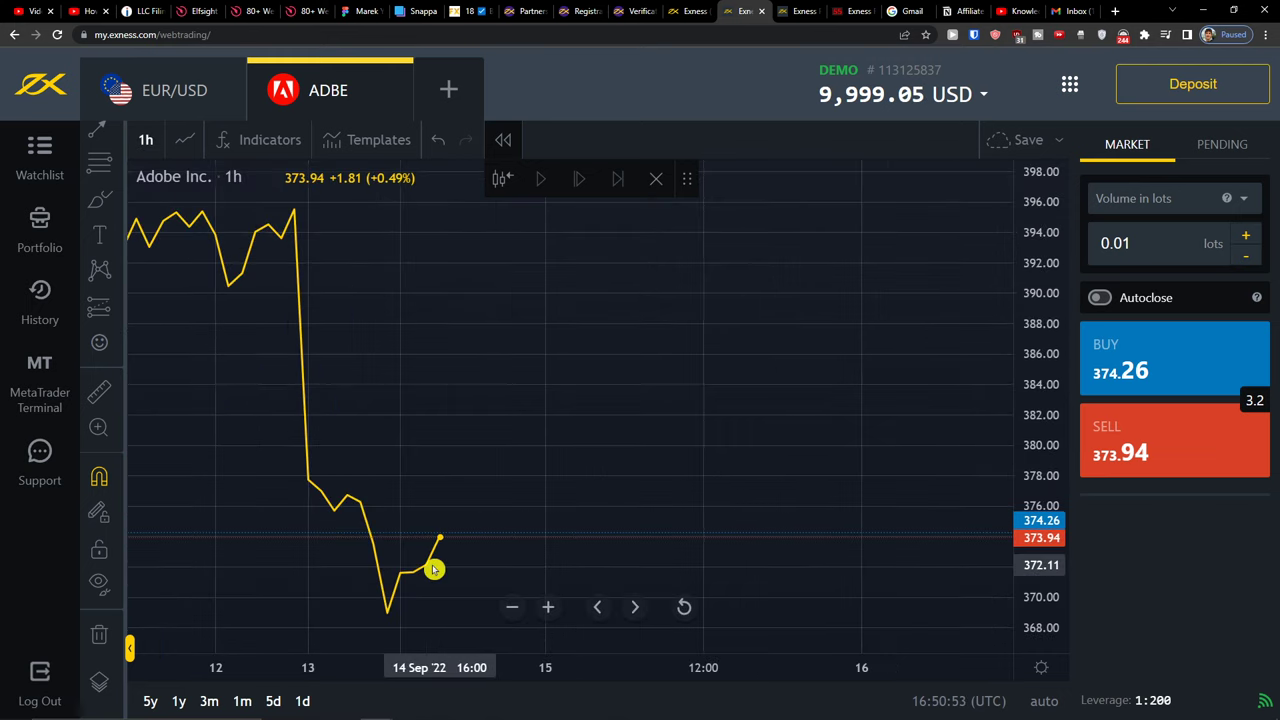
left_click(150, 142)
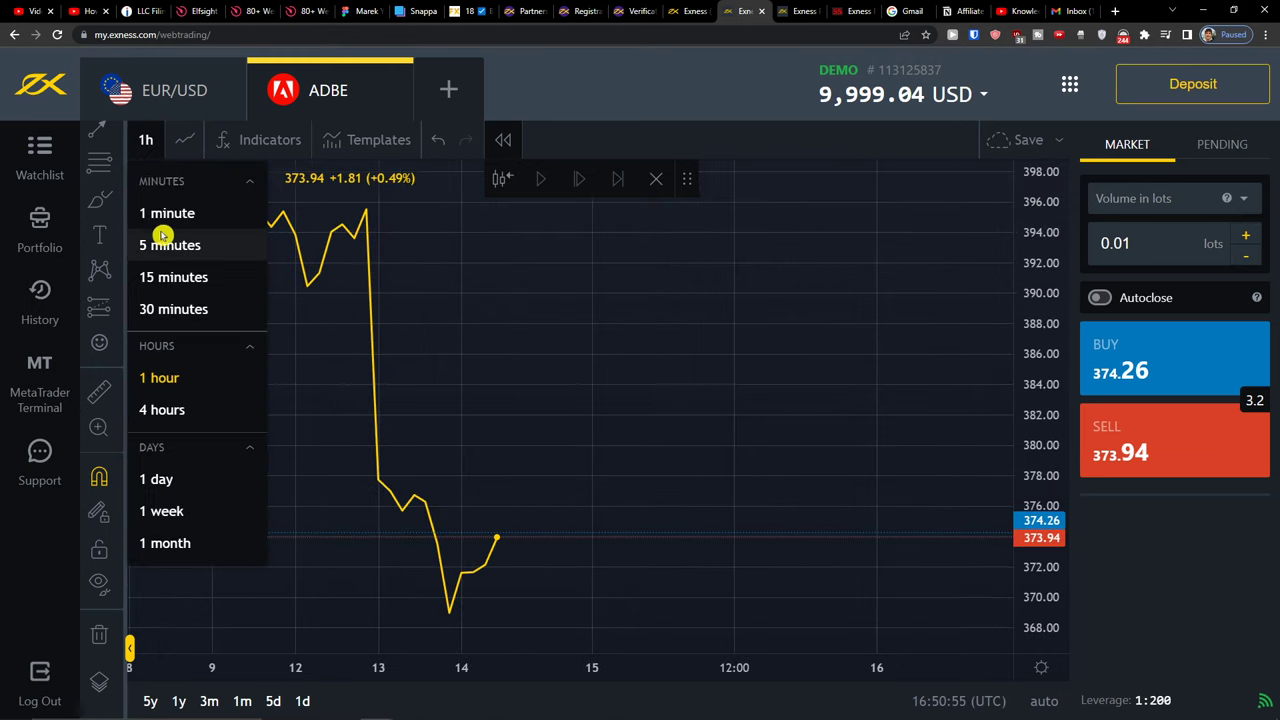
left_click(163, 210)
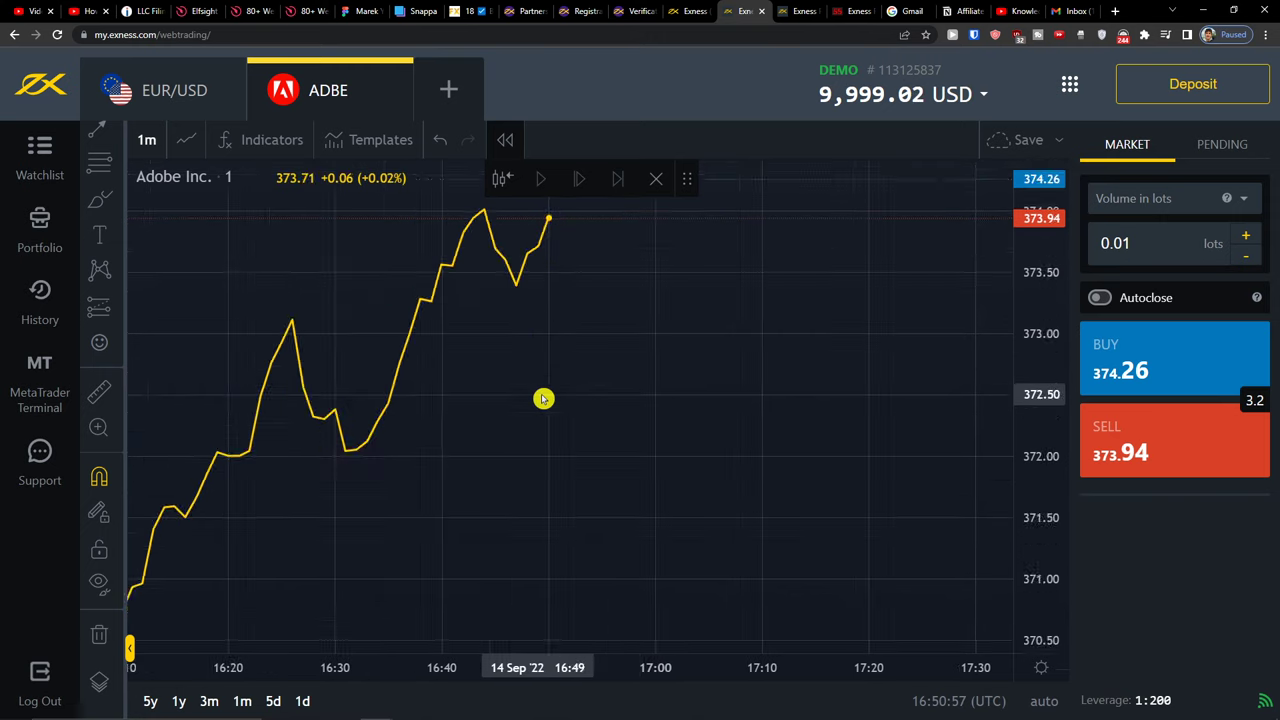
left_click(655, 178)
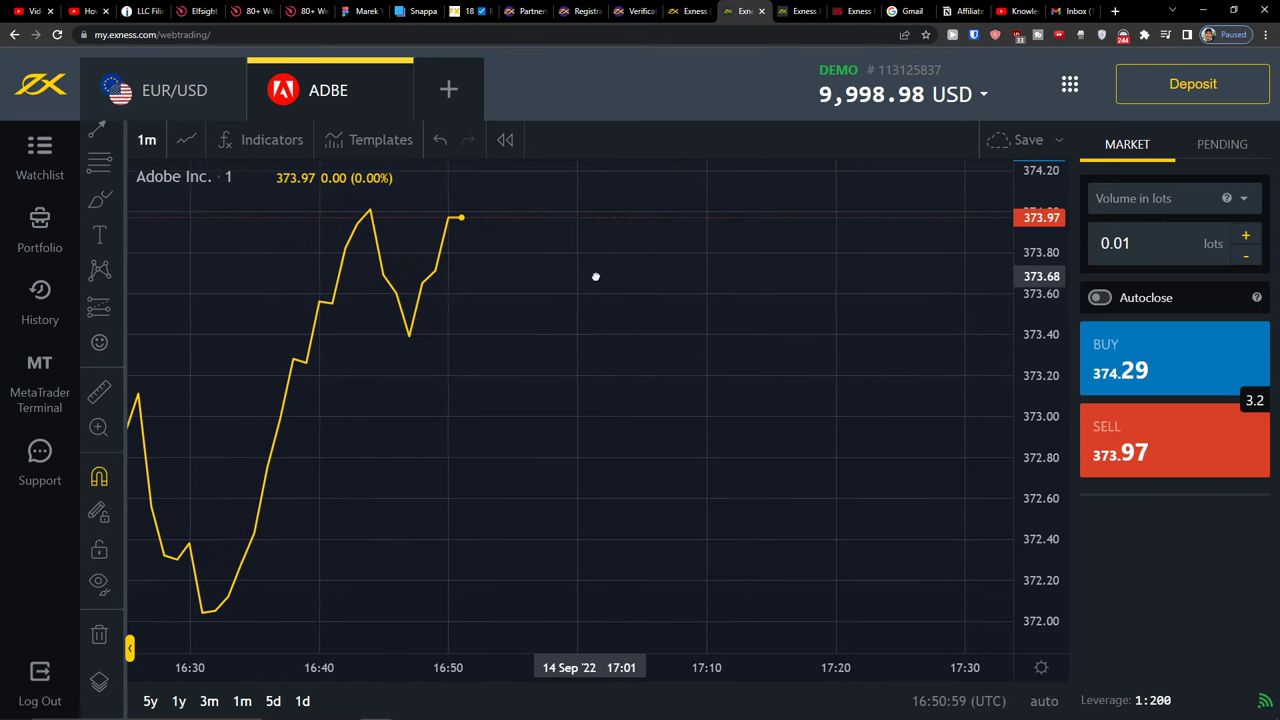
- Try the volume in currency, units and margin options for the market order and leave it on Volume in units
left_click(1137, 199)
left_click(1147, 279)
left_click(1145, 199)
left_click(1146, 307)
left_click(1149, 200)
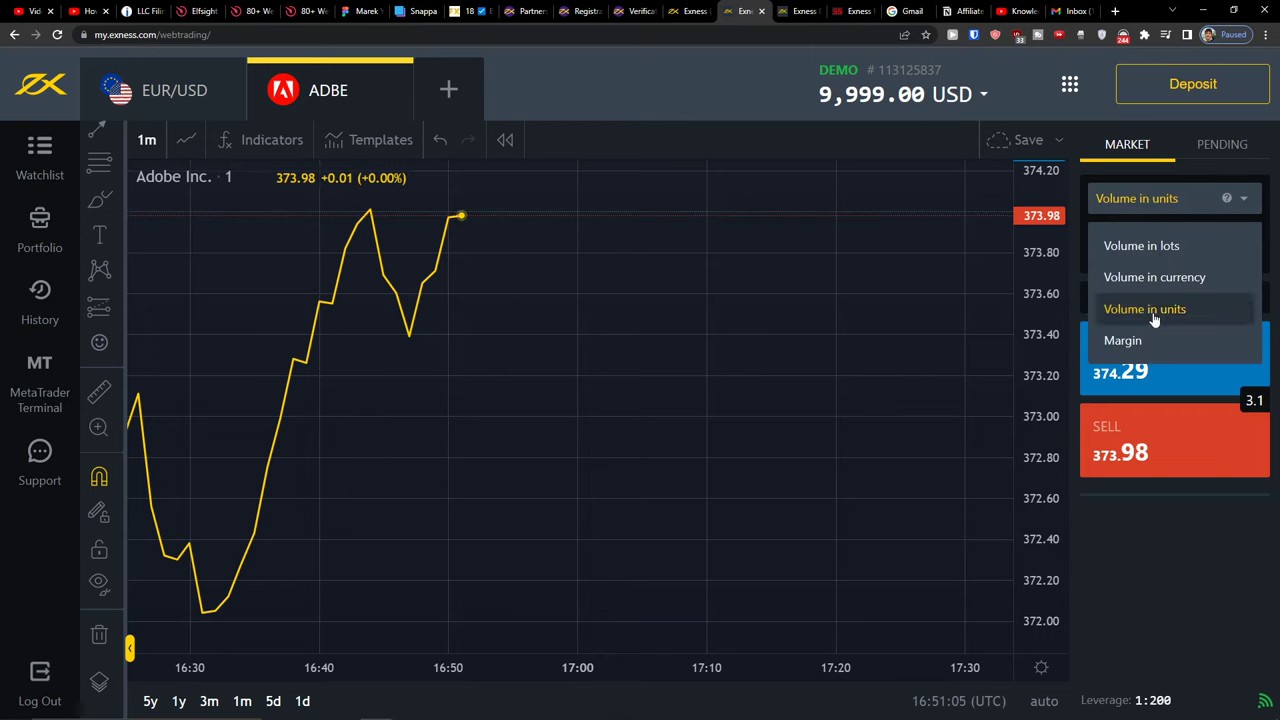
left_click(1122, 340)
left_click(1145, 199)
left_click(1146, 309)
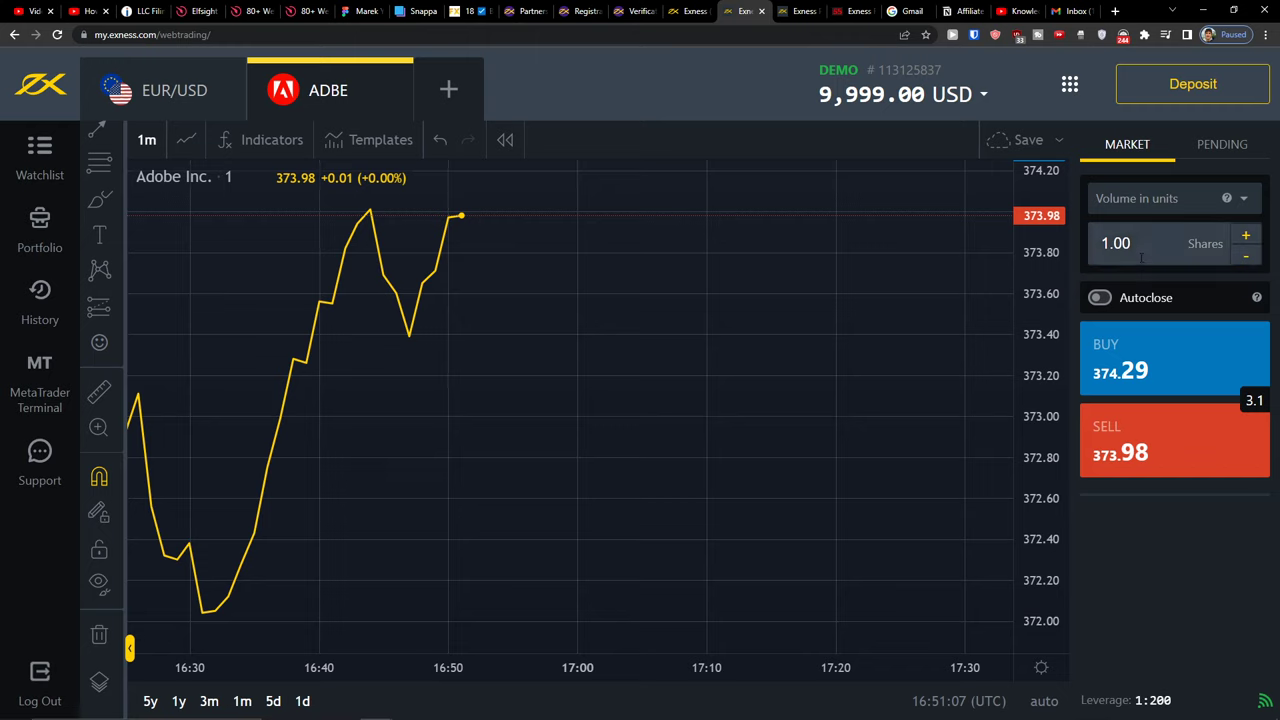
- Set the ADBE market order volume to 5 shares
left_click_drag(1135, 242, 1055, 246)
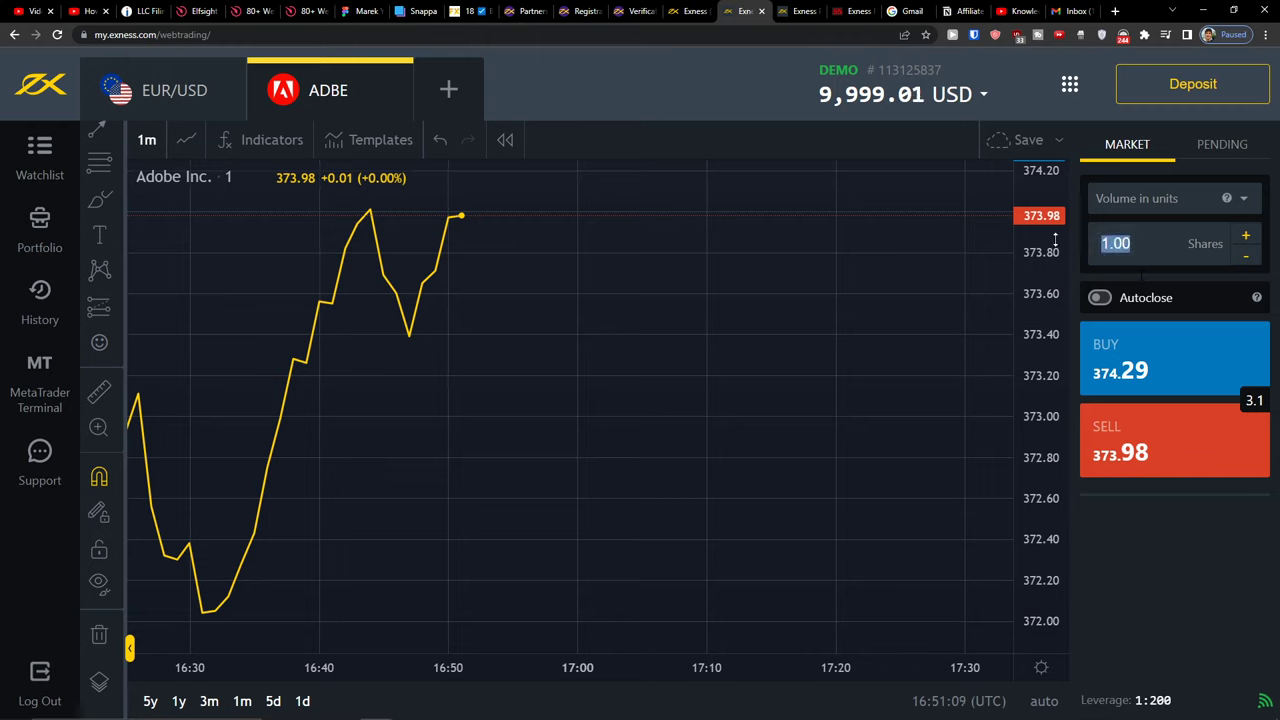
type("2")
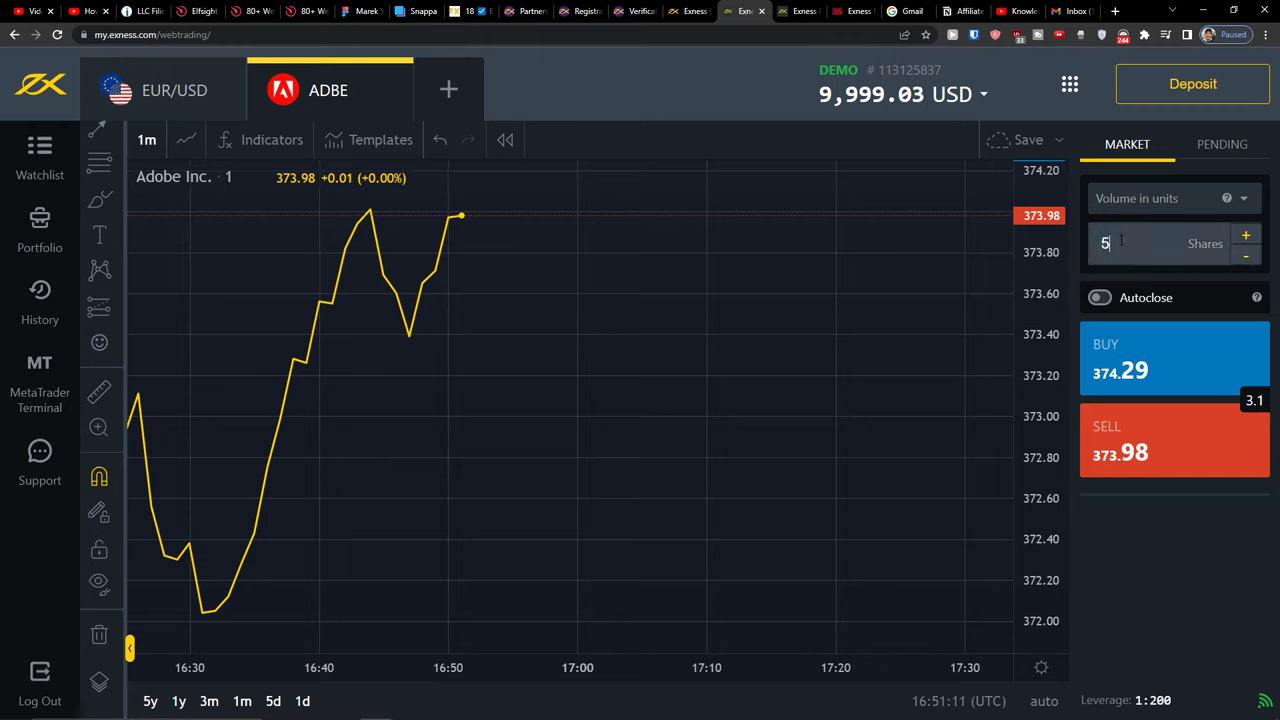
left_click(1157, 514)
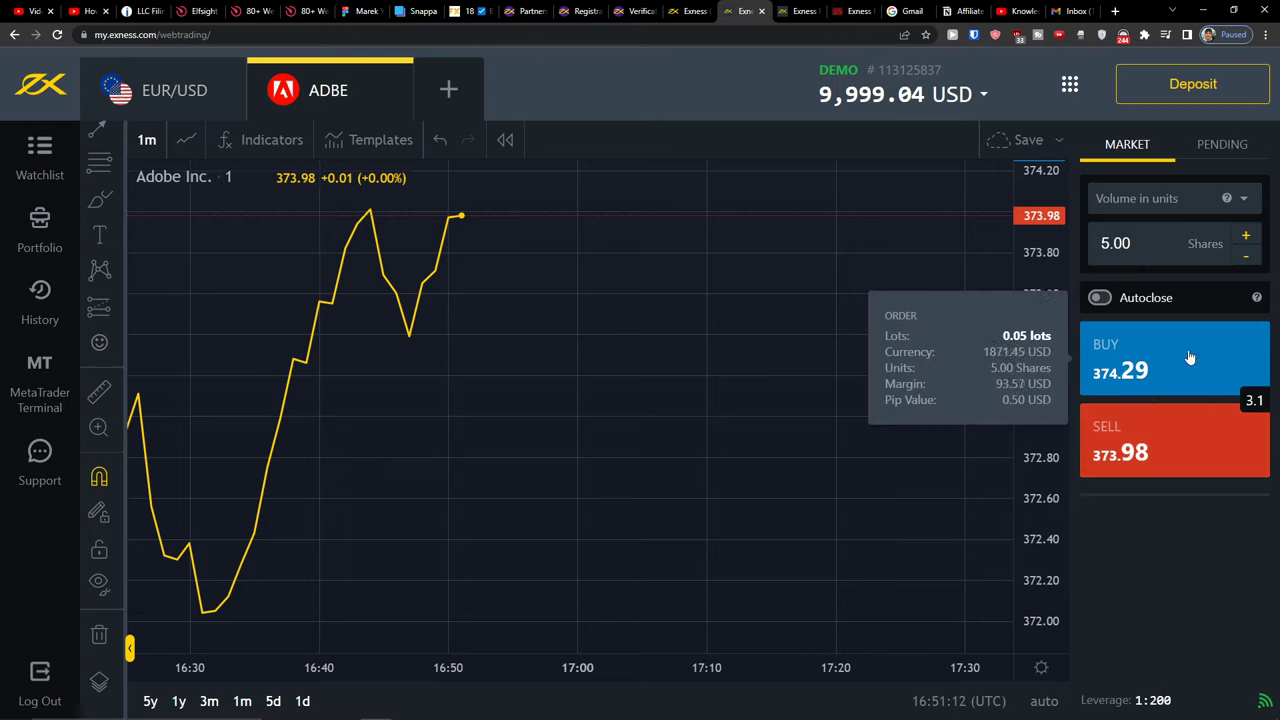
- Turn on Autoclose for the ADBE market order and look over its calculation modes, leaving it on By asset price
left_click(1100, 298)
left_click(1138, 331)
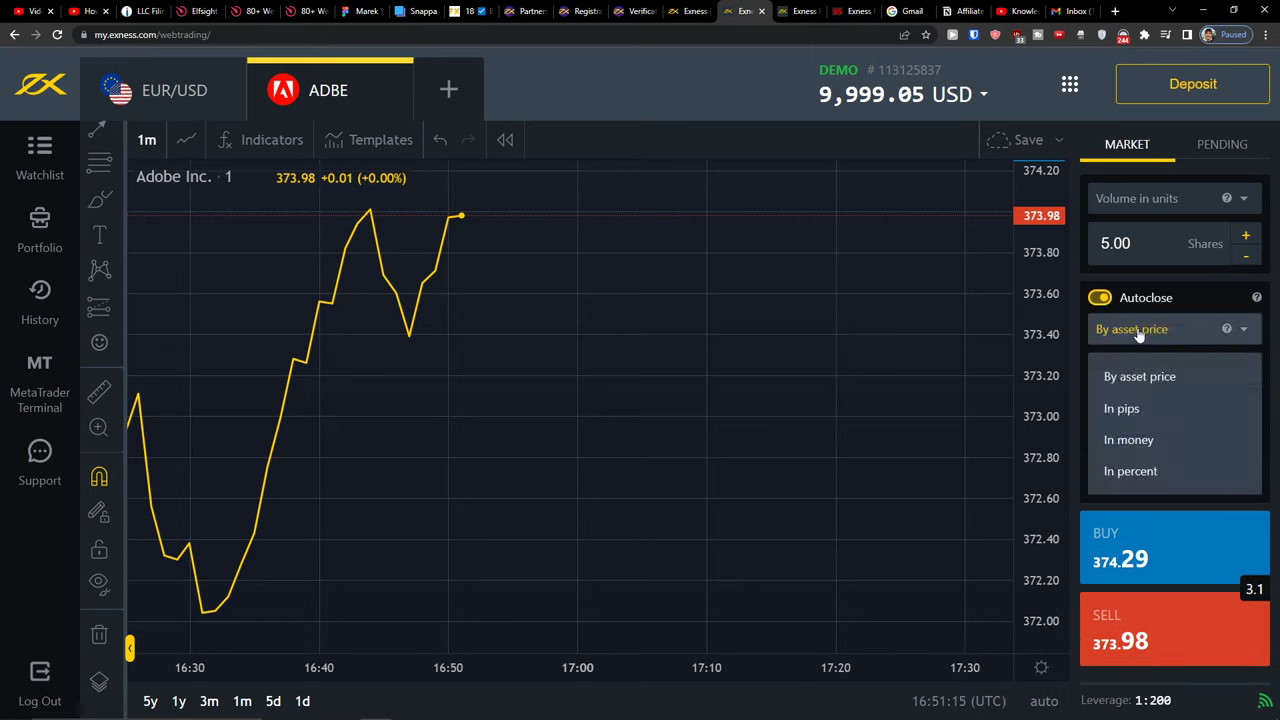
left_click(1138, 333)
left_click(1136, 342)
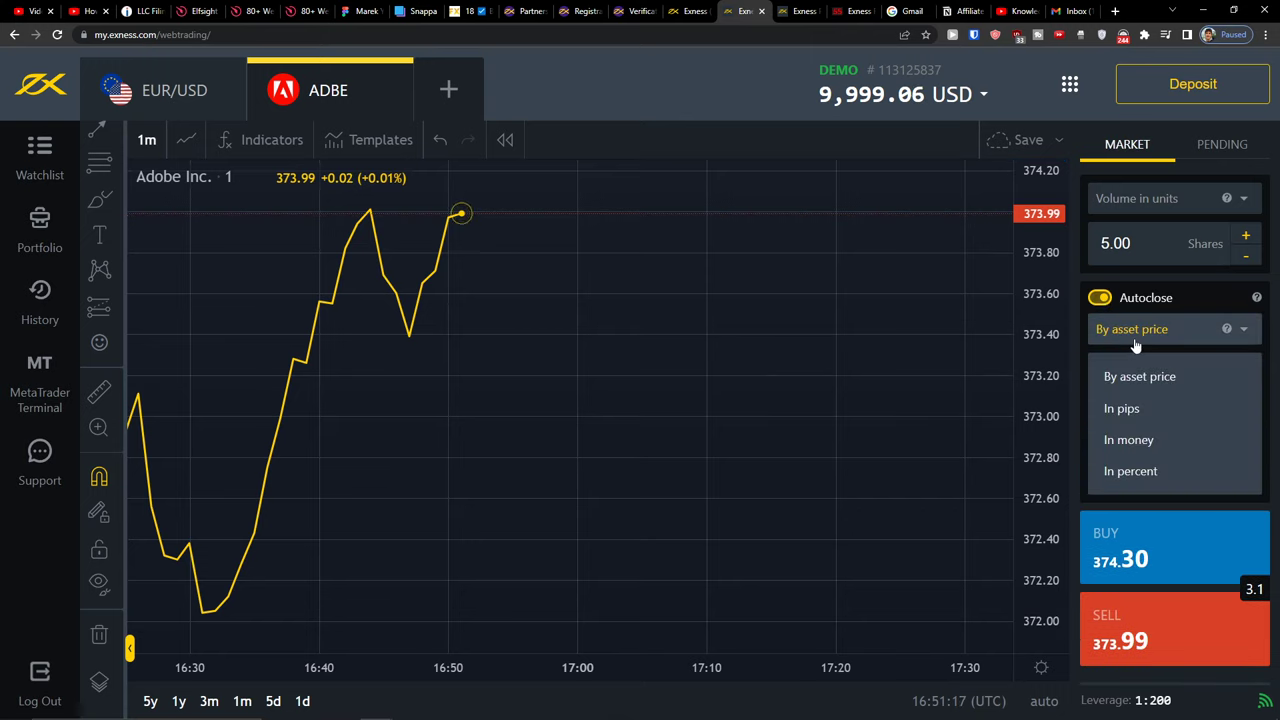
left_click(1136, 345)
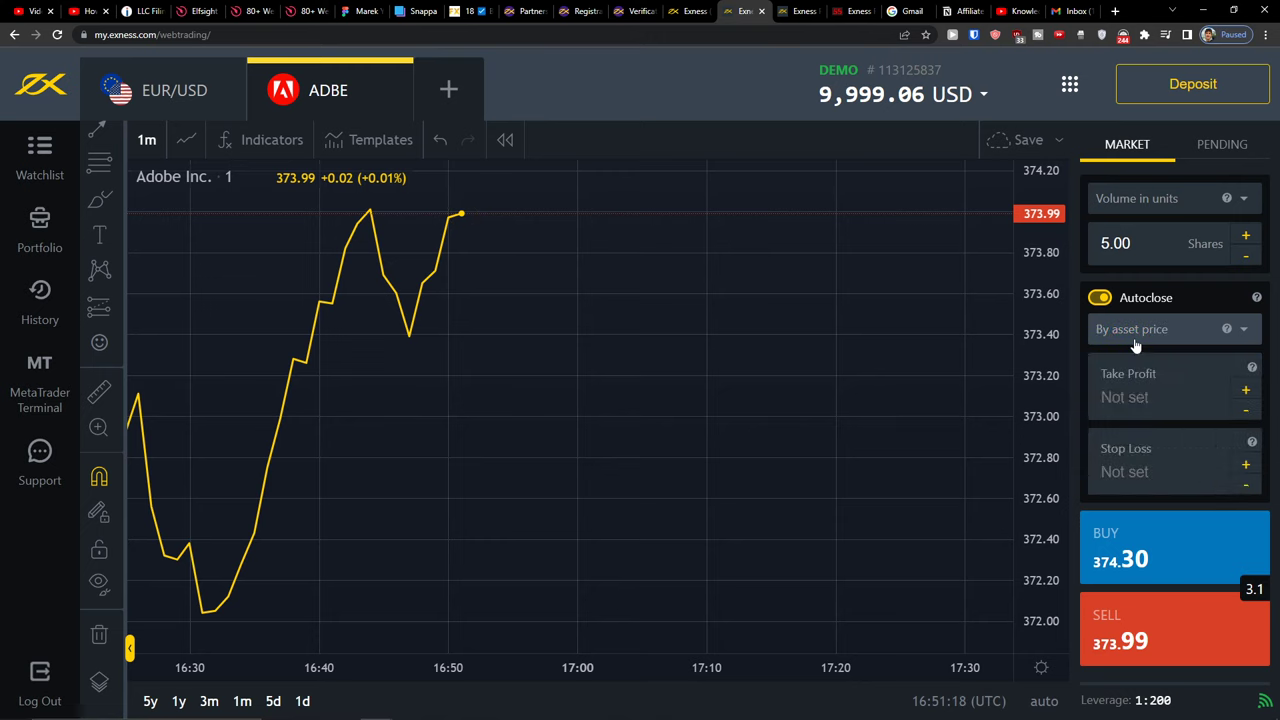
- Switch the ADBE market order to Volume in currency and set the amount to 2000 USD
left_click(1139, 203)
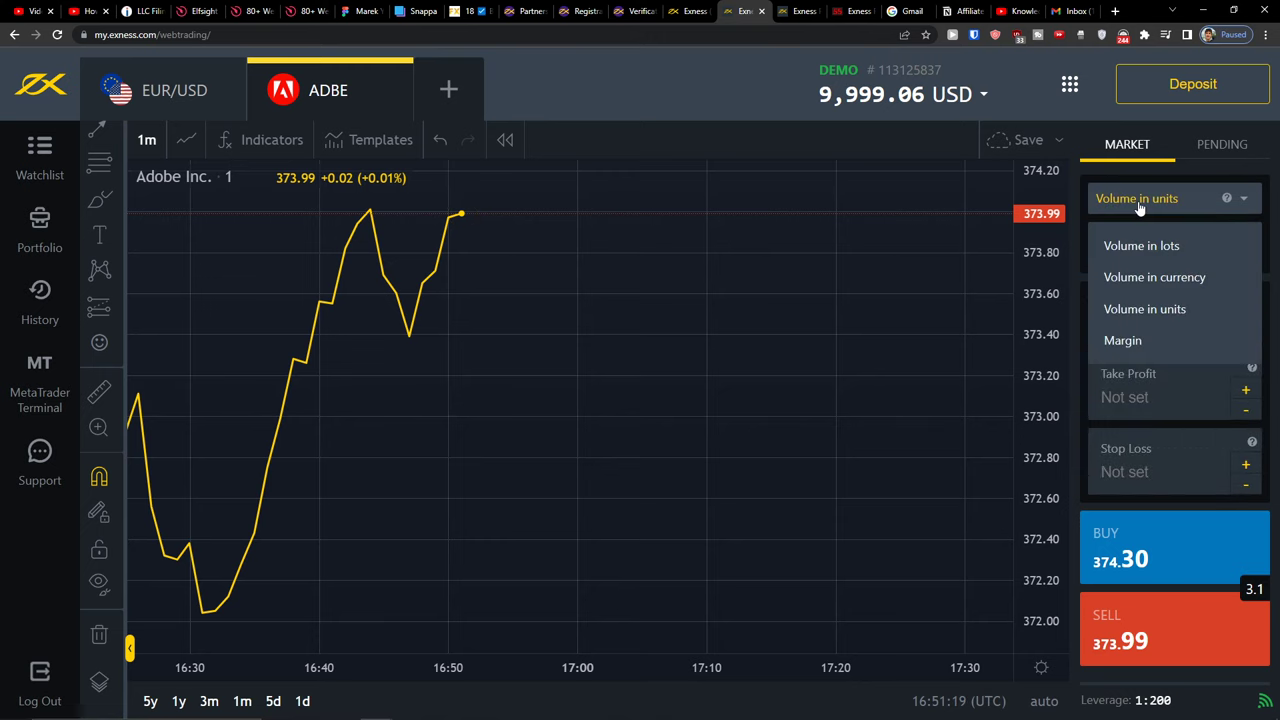
left_click(1134, 277)
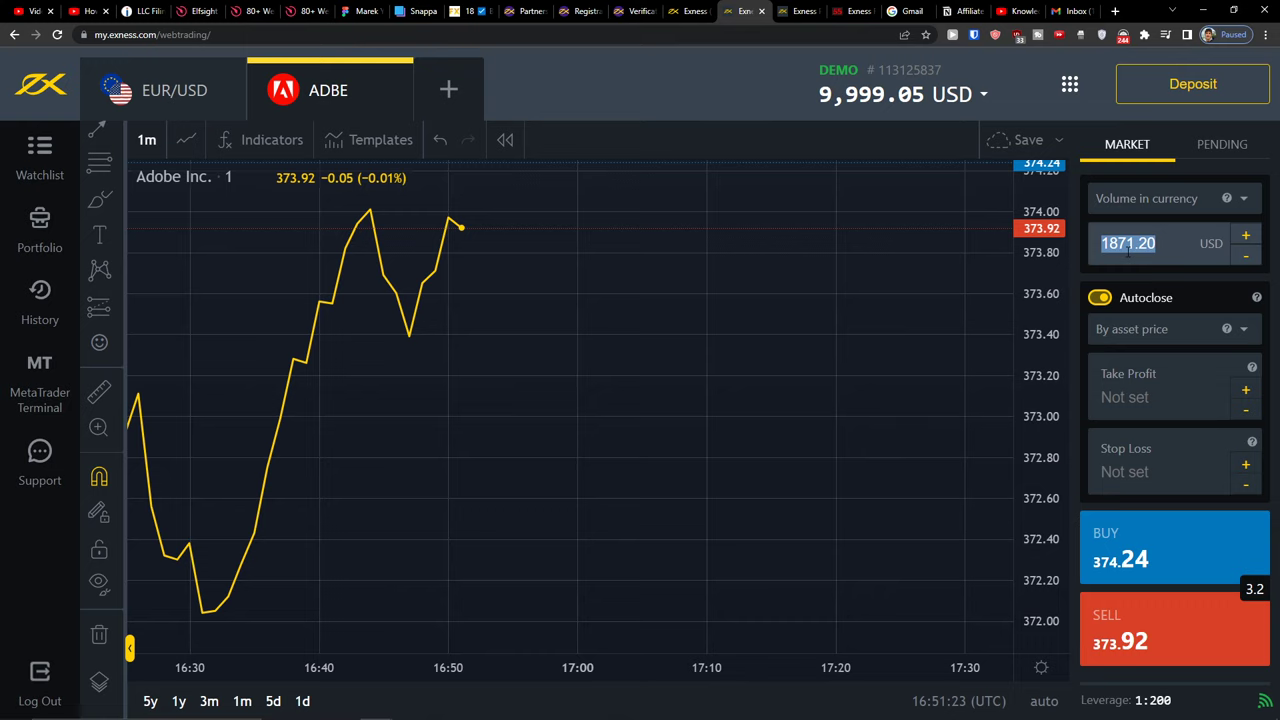
scroll(914, 277, "down", 3)
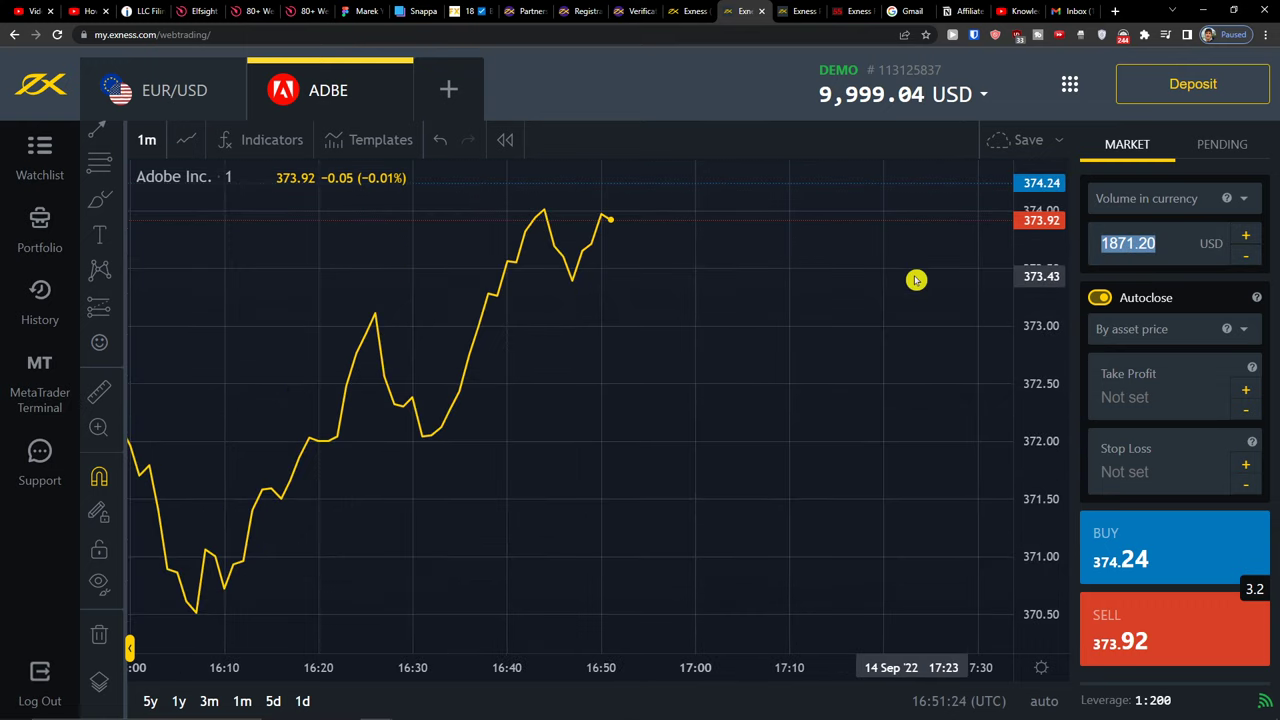
double_click(1158, 243)
type("2000")
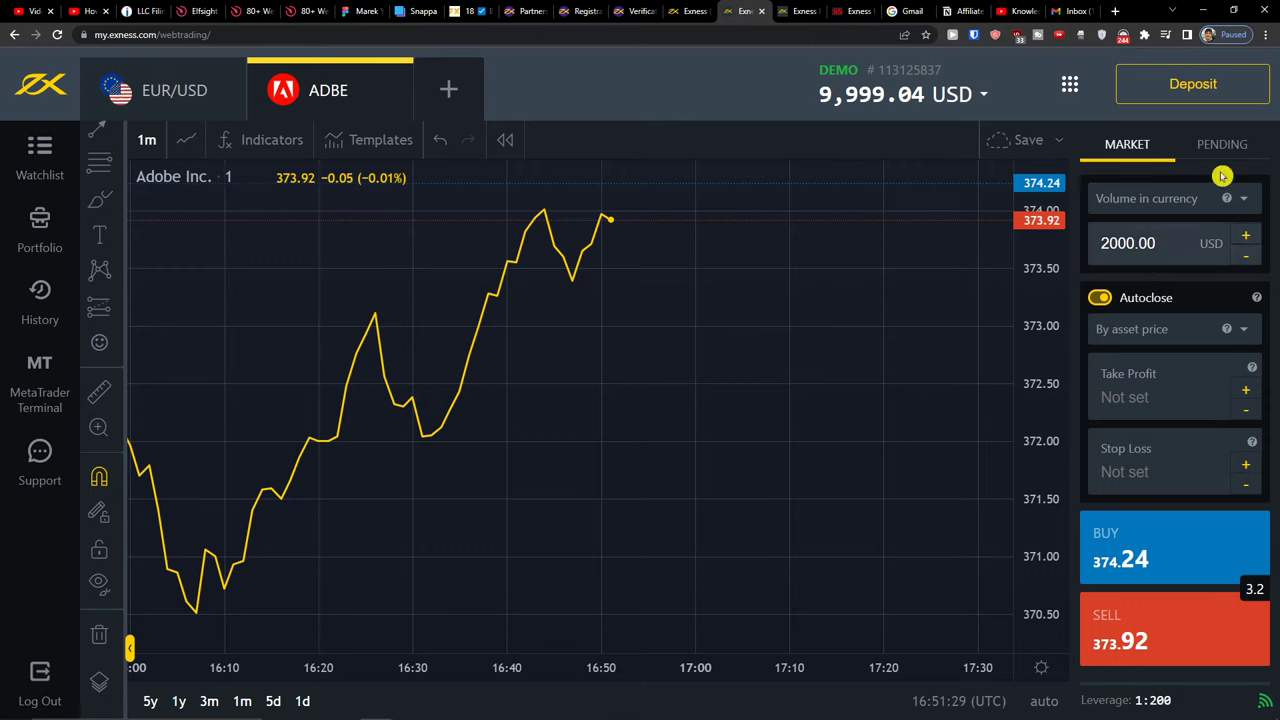
- Keep Autoclose by asset price and set the take profit to 380 and the stop loss to 365
left_click(1150, 335)
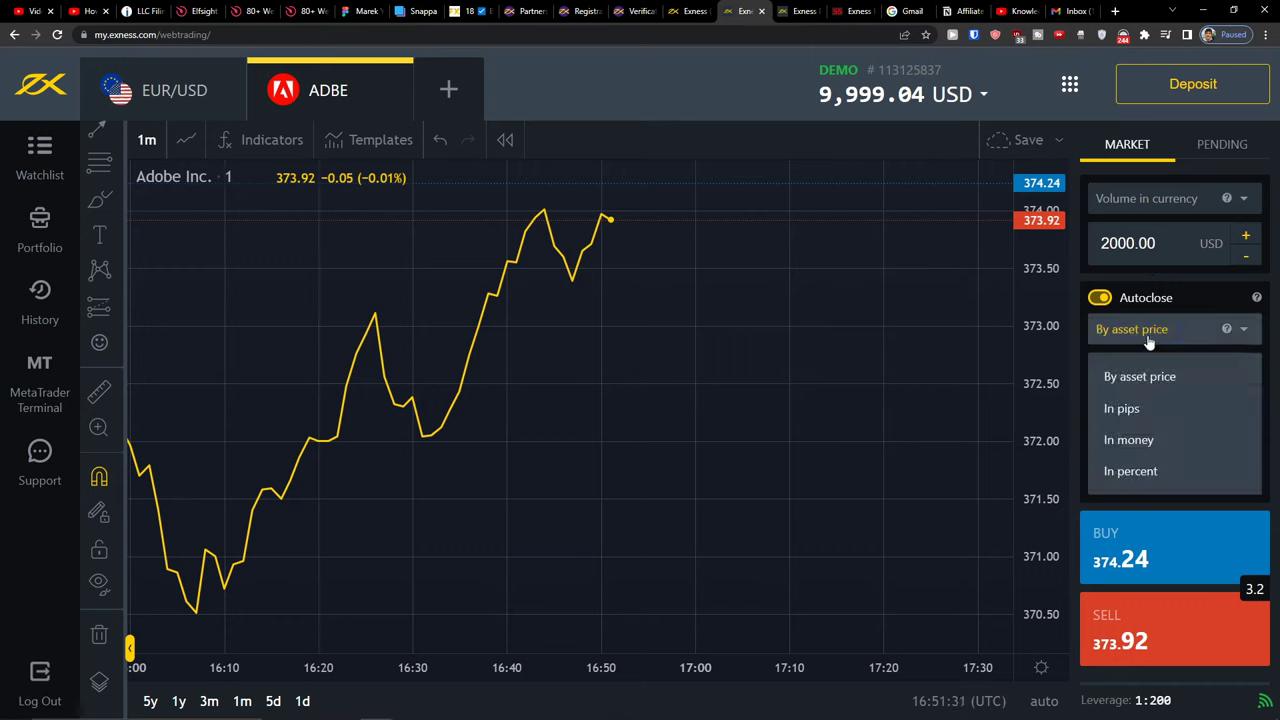
left_click(1146, 366)
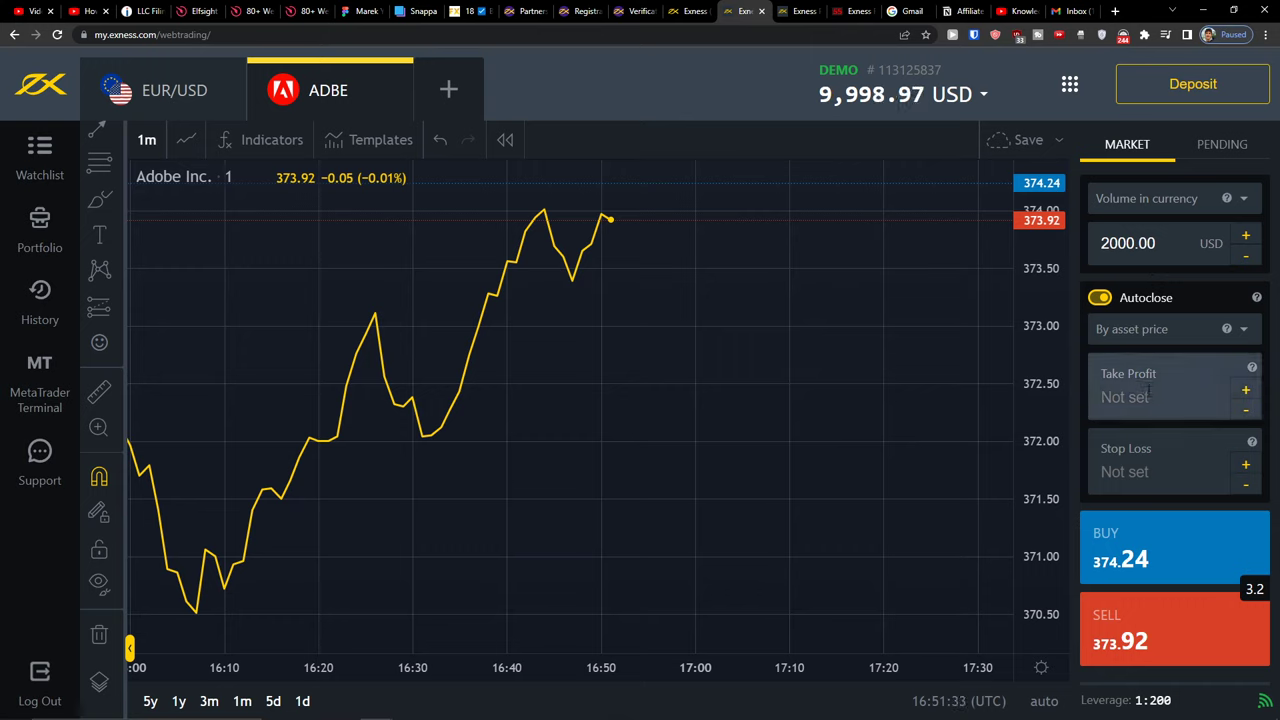
left_click(1122, 360)
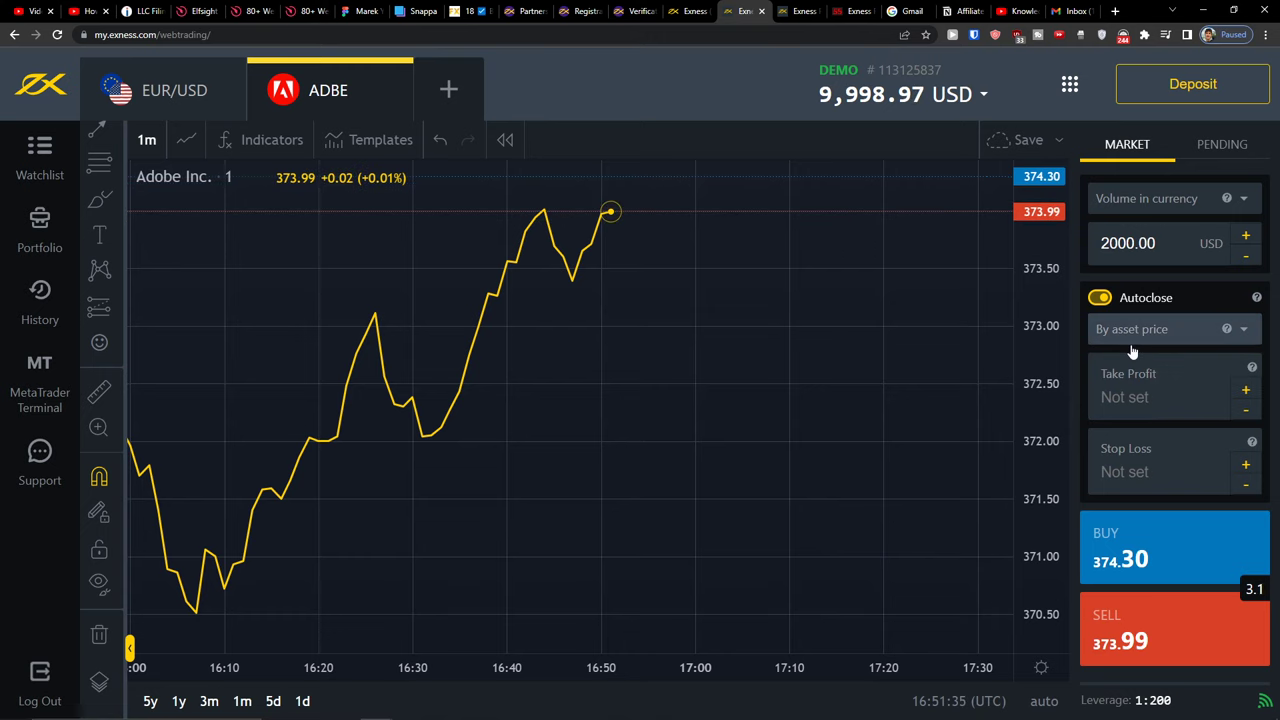
type("2150")
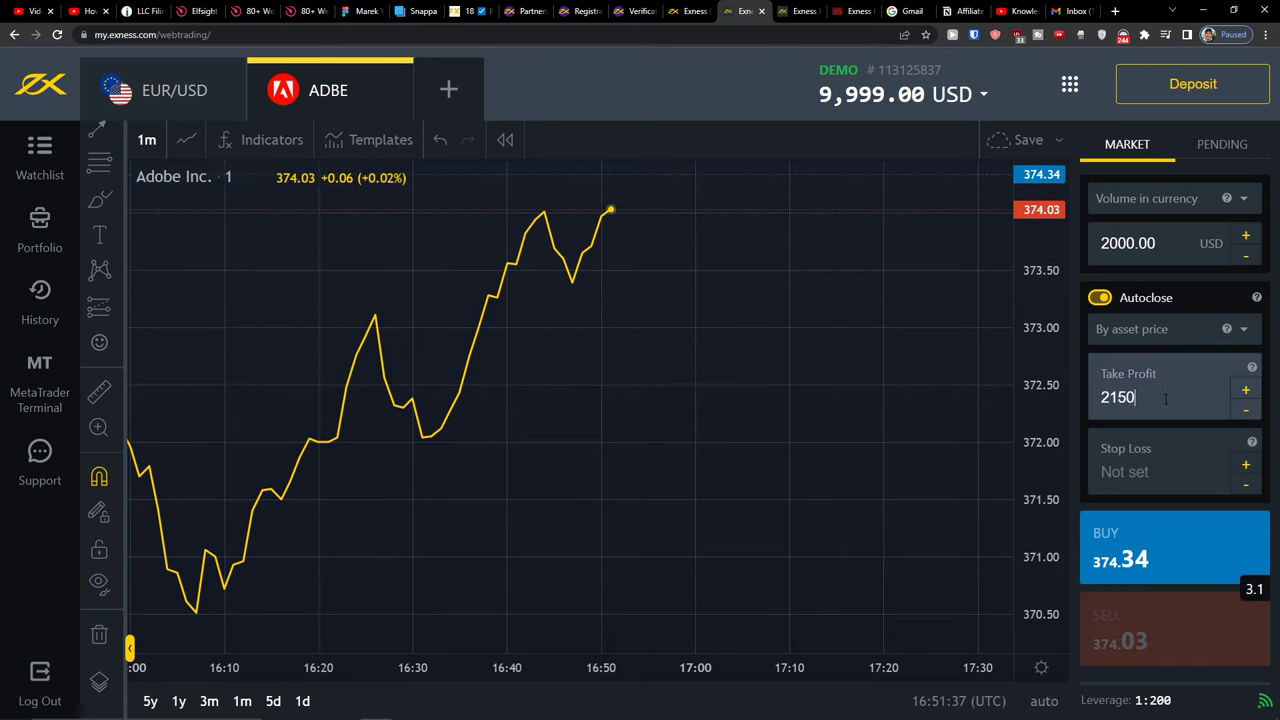
type("3")
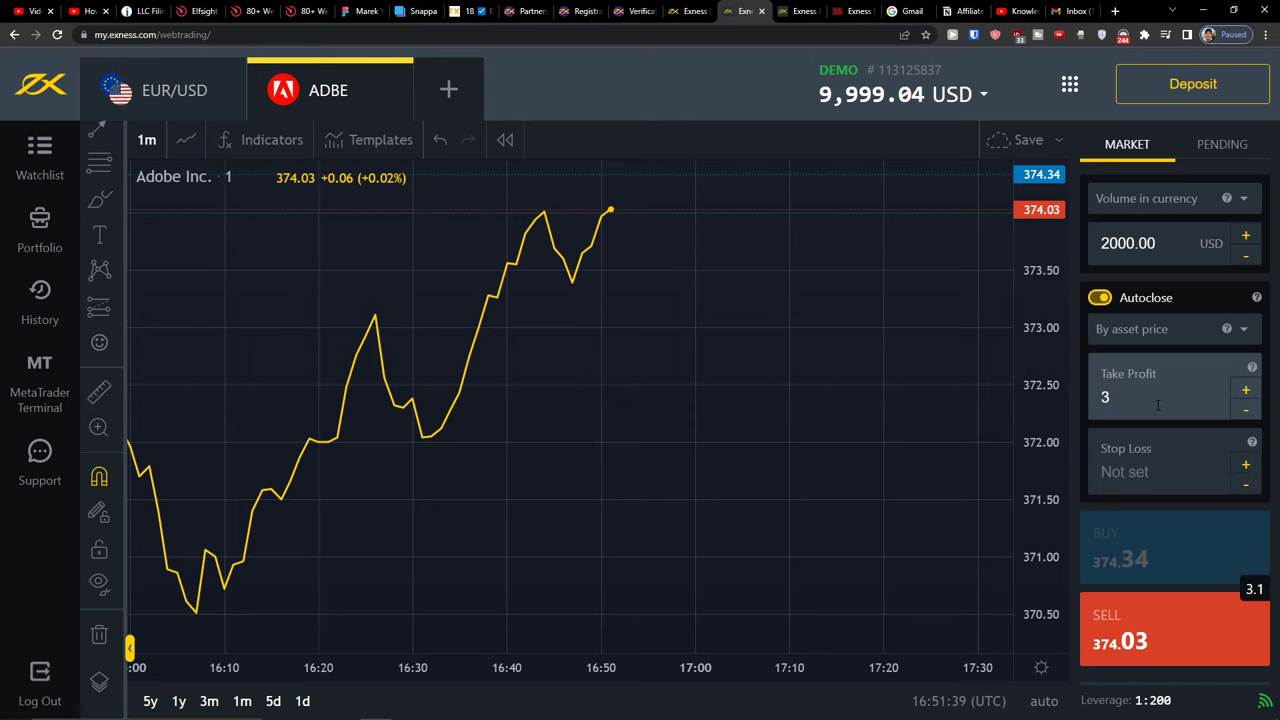
type("80")
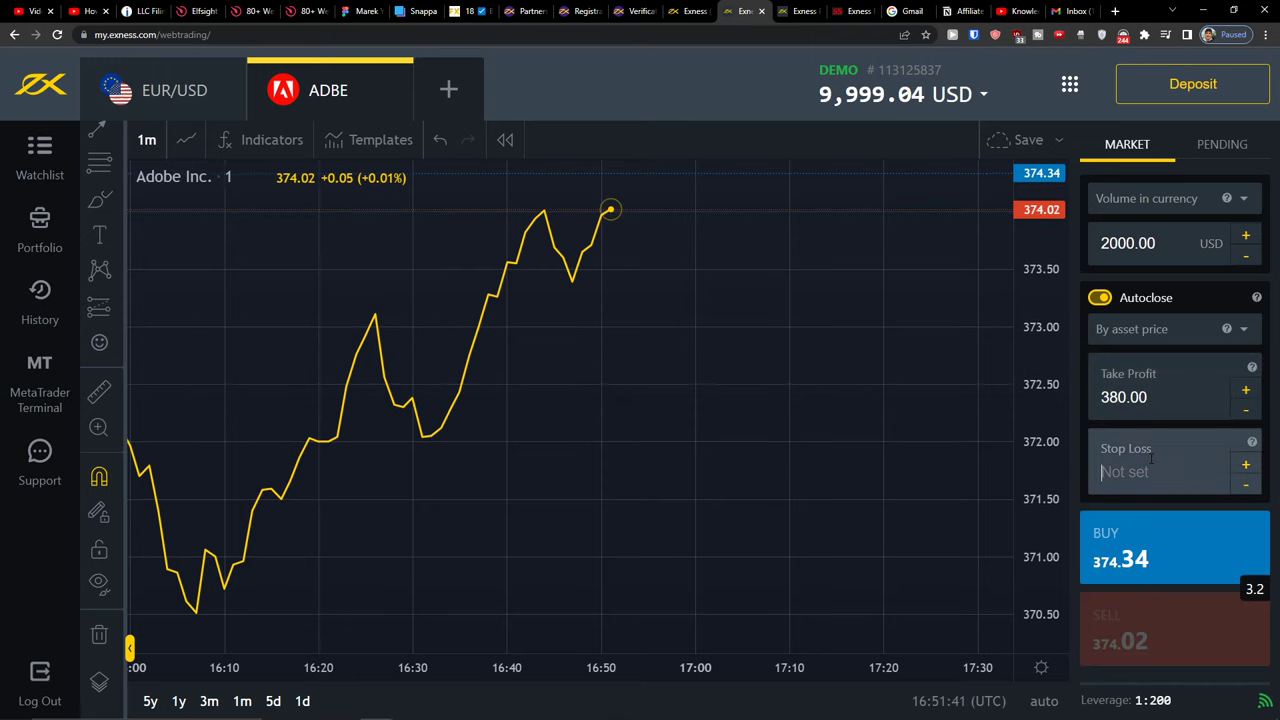
left_click(1150, 458)
type("365")
- Review the ADBE order summary and place the market buy order
mouse_move(1252, 442)
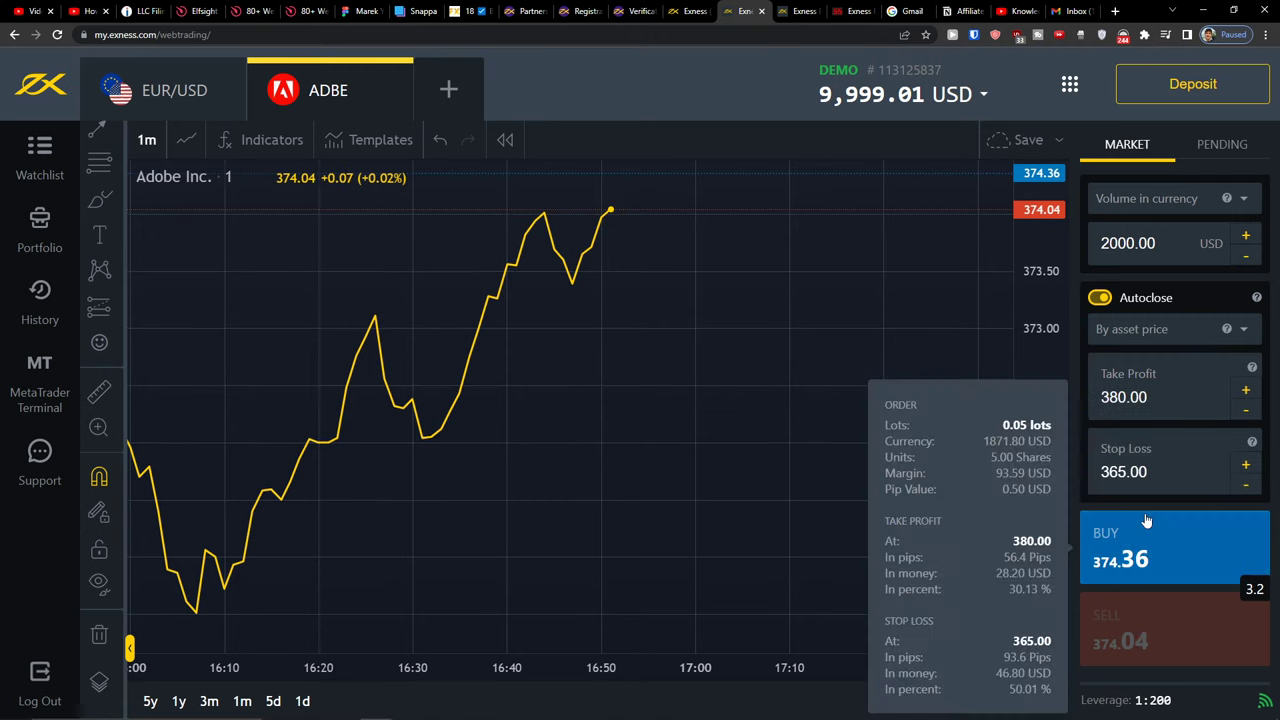
mouse_move(1146, 693)
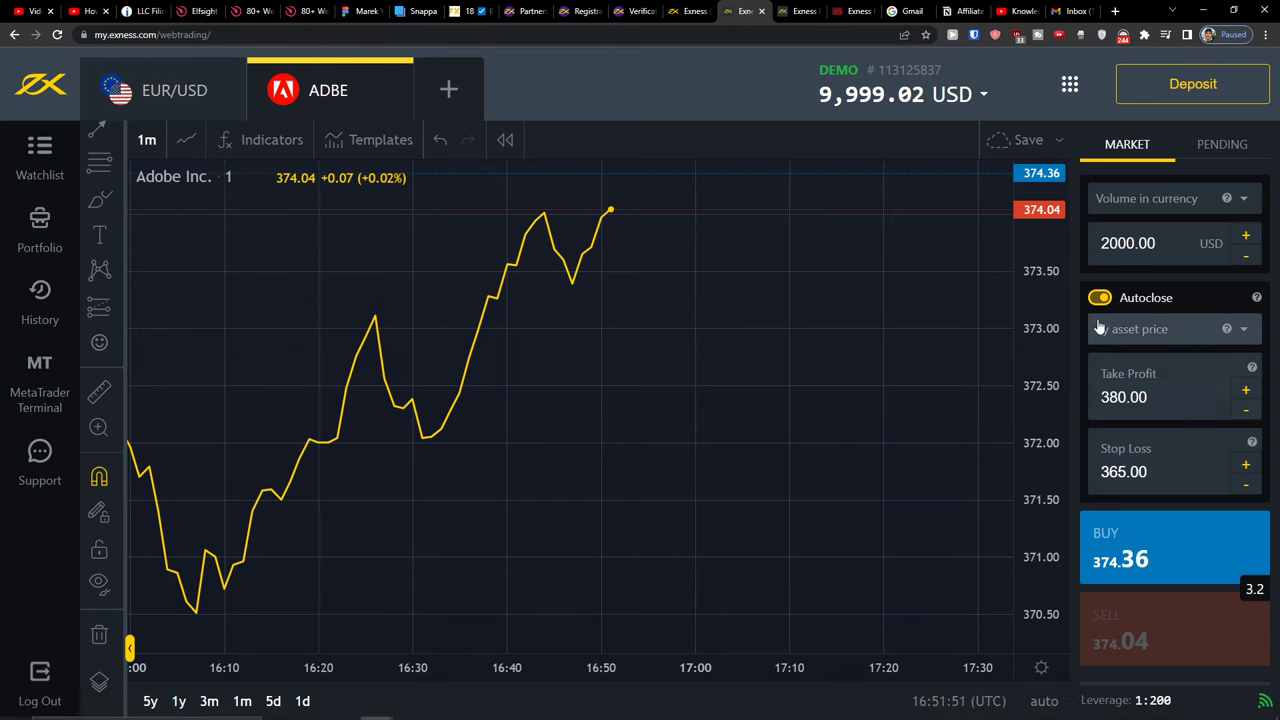
left_click(1143, 532)
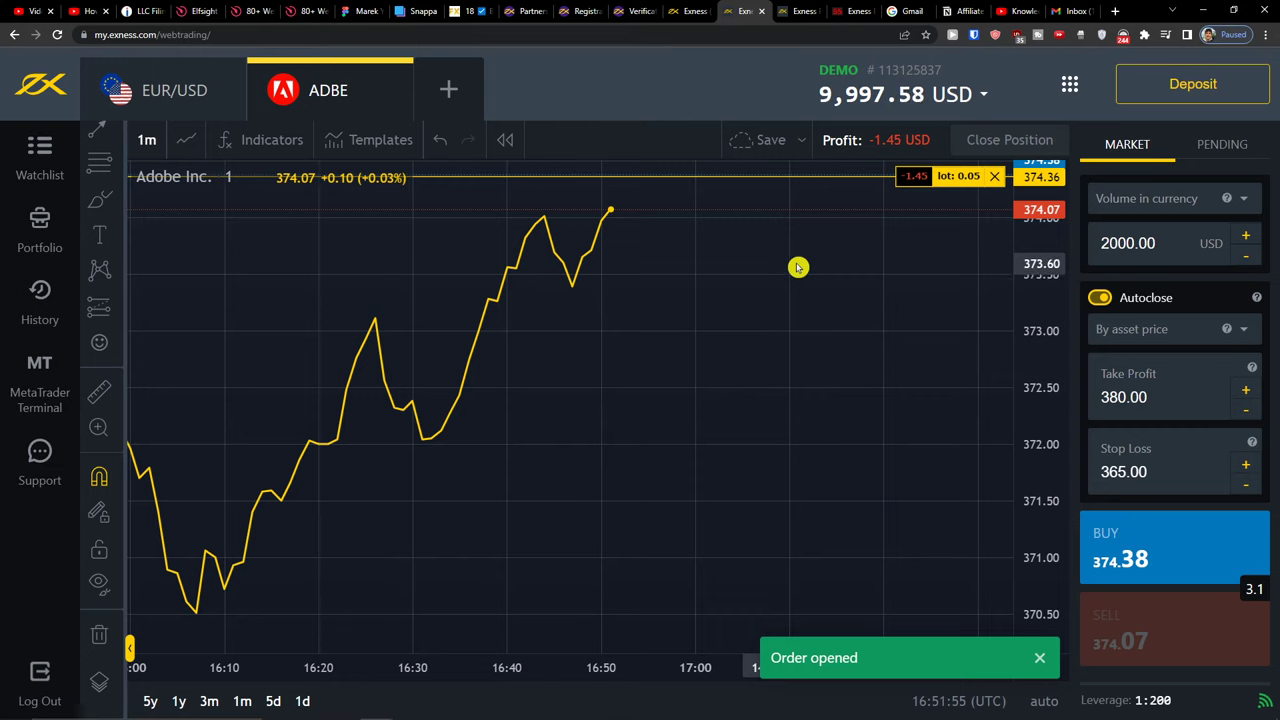
scroll(797, 267, "down", 4)
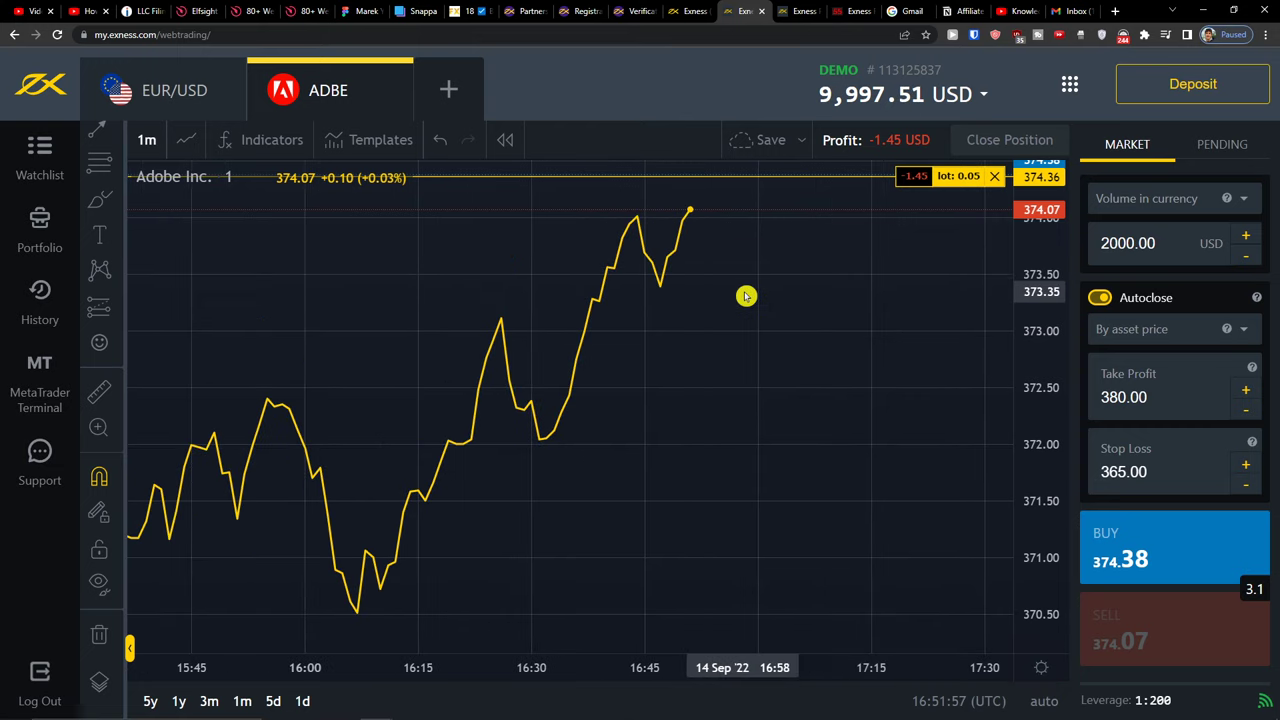
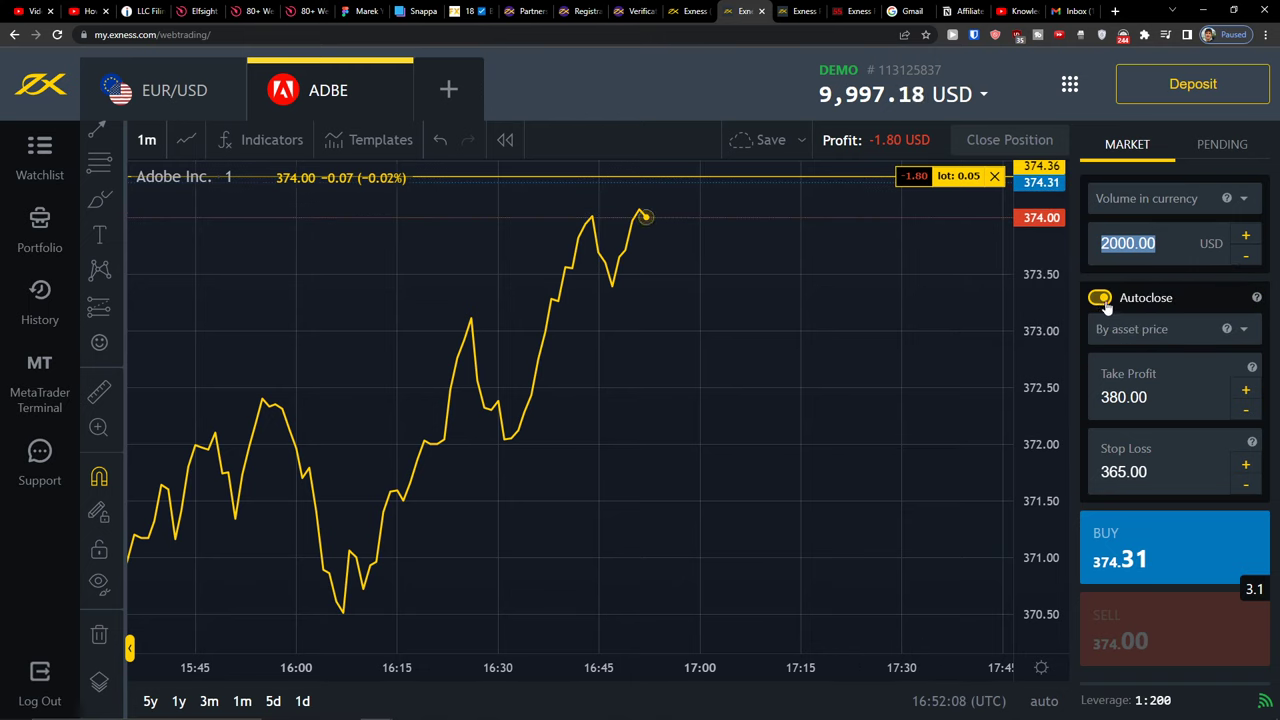
left_click(1102, 299)
left_click(1104, 300)
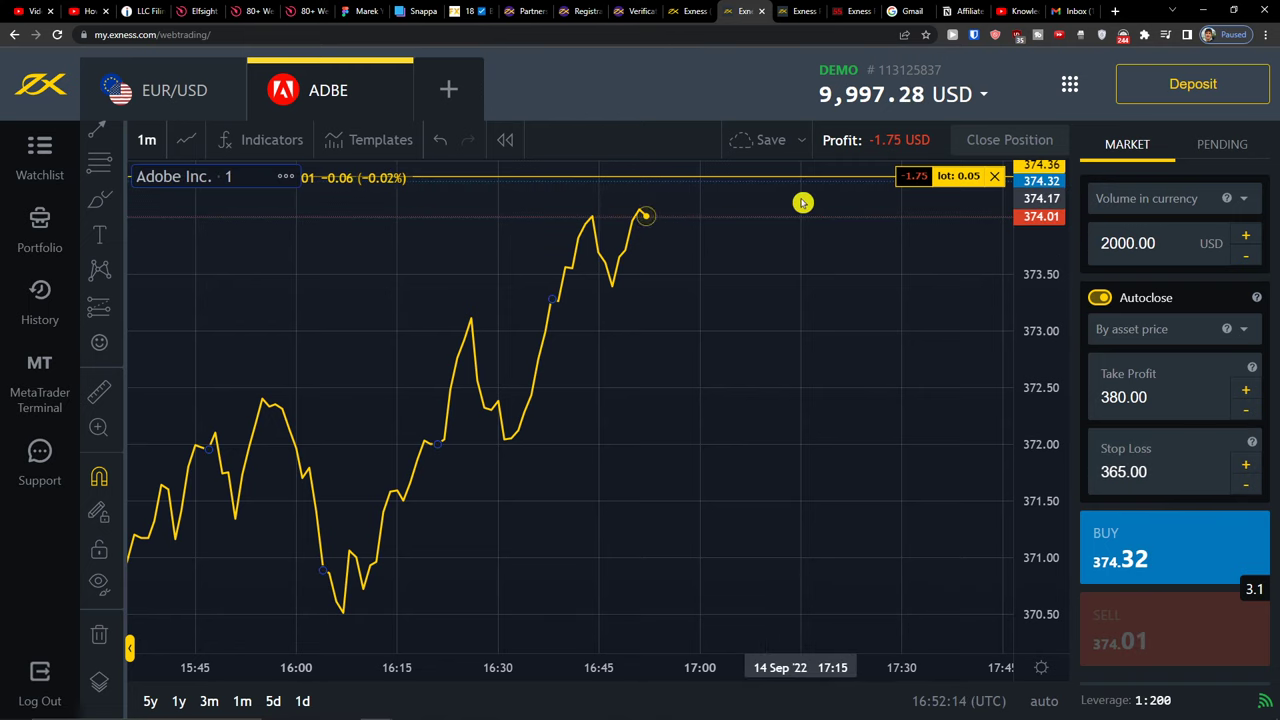
- Open the portfolio and examine the ADBE order's take profit and stop loss settings without changing them
left_click(52, 226)
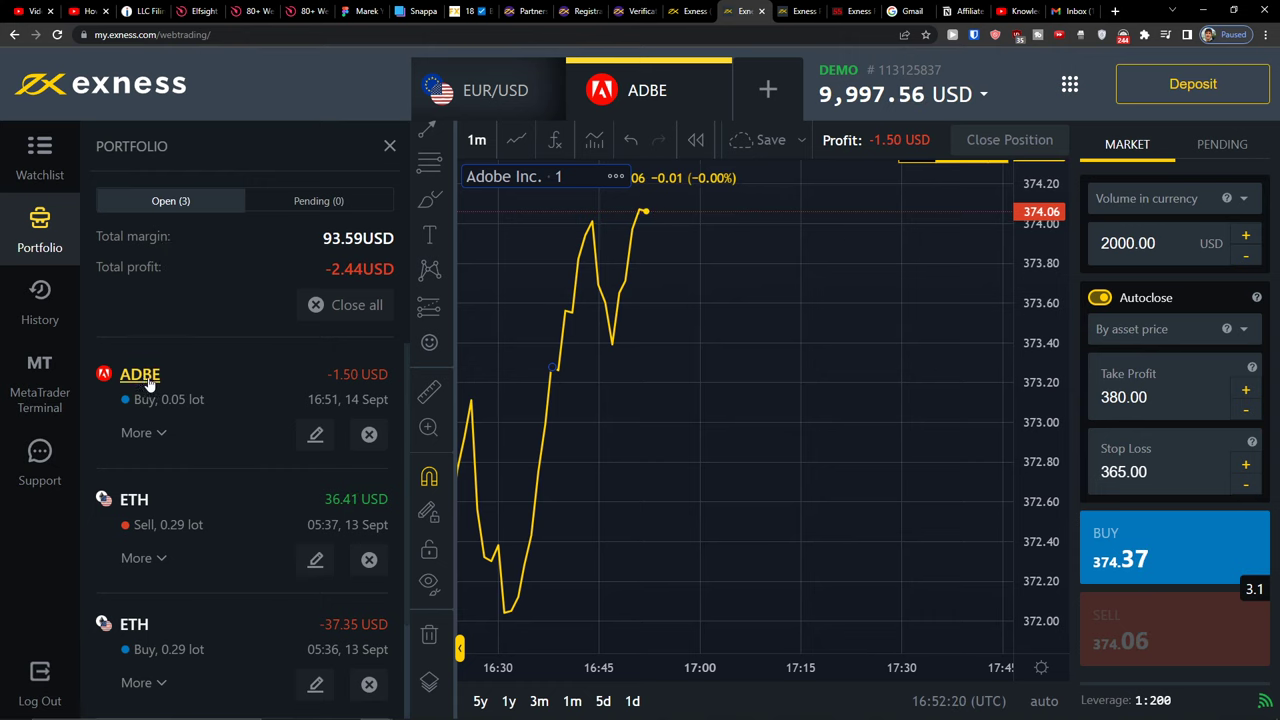
left_click(316, 436)
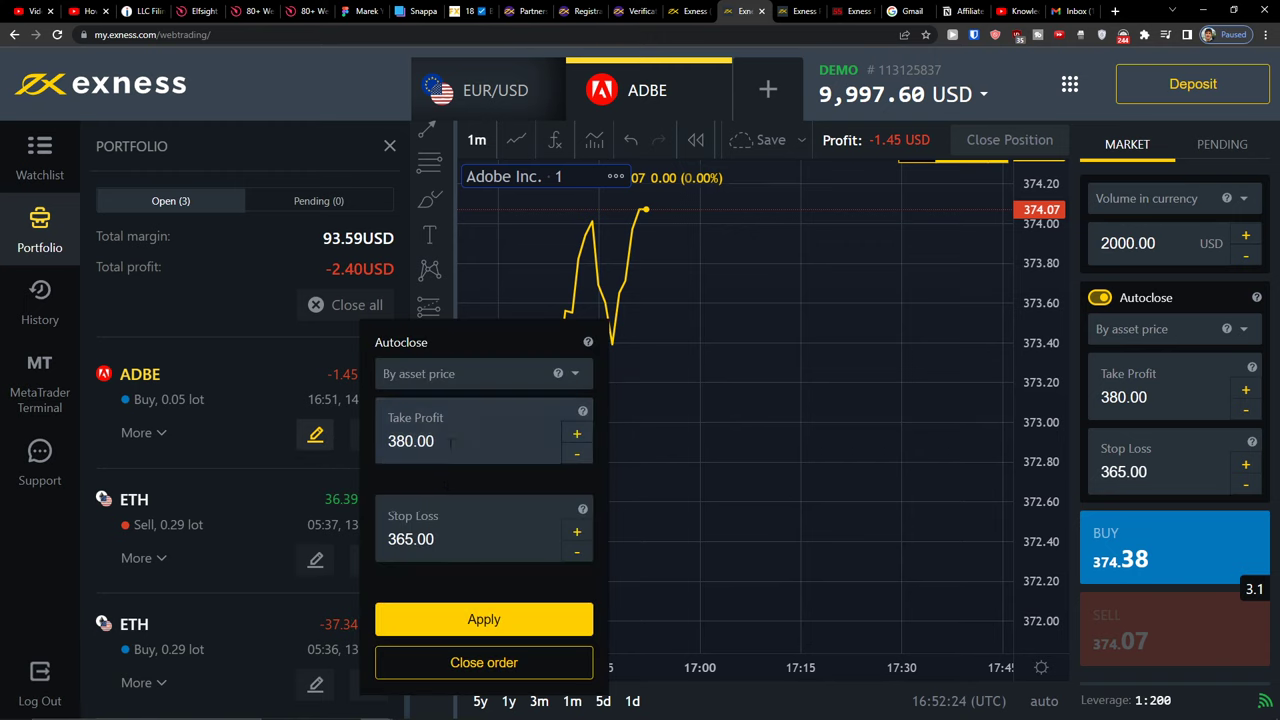
left_click(146, 414)
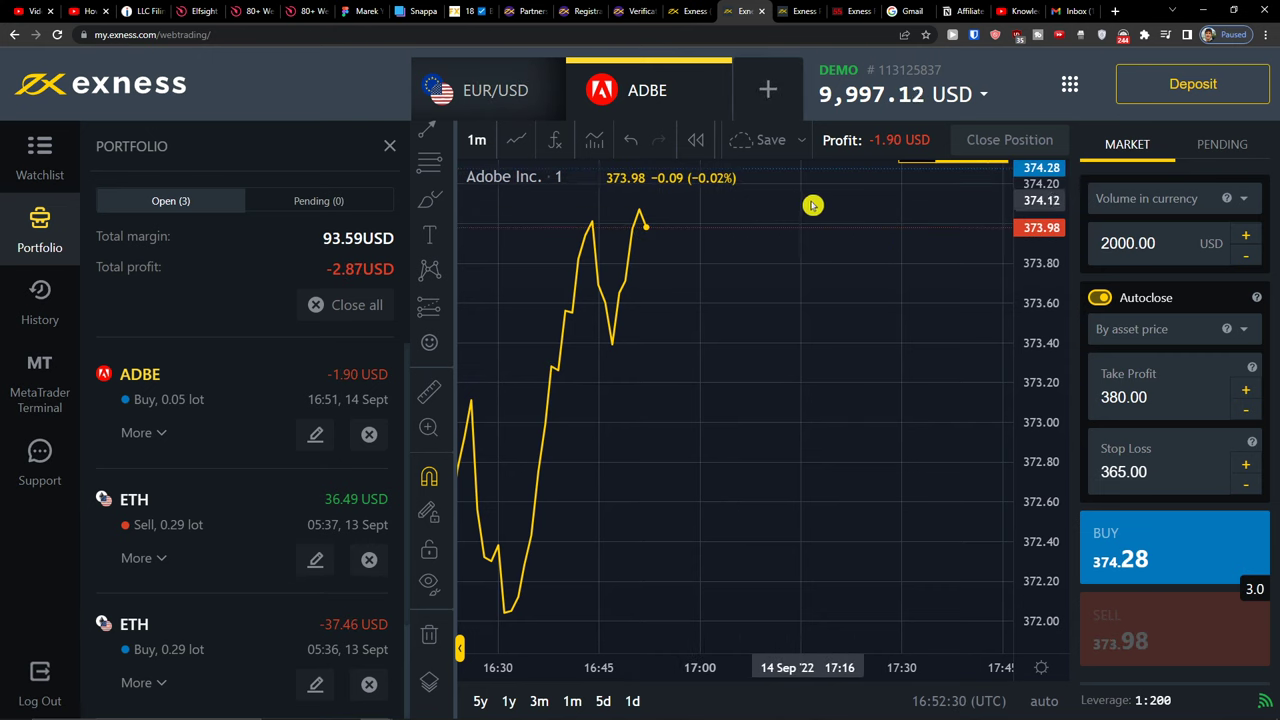
scroll(812, 206, "down", 4)
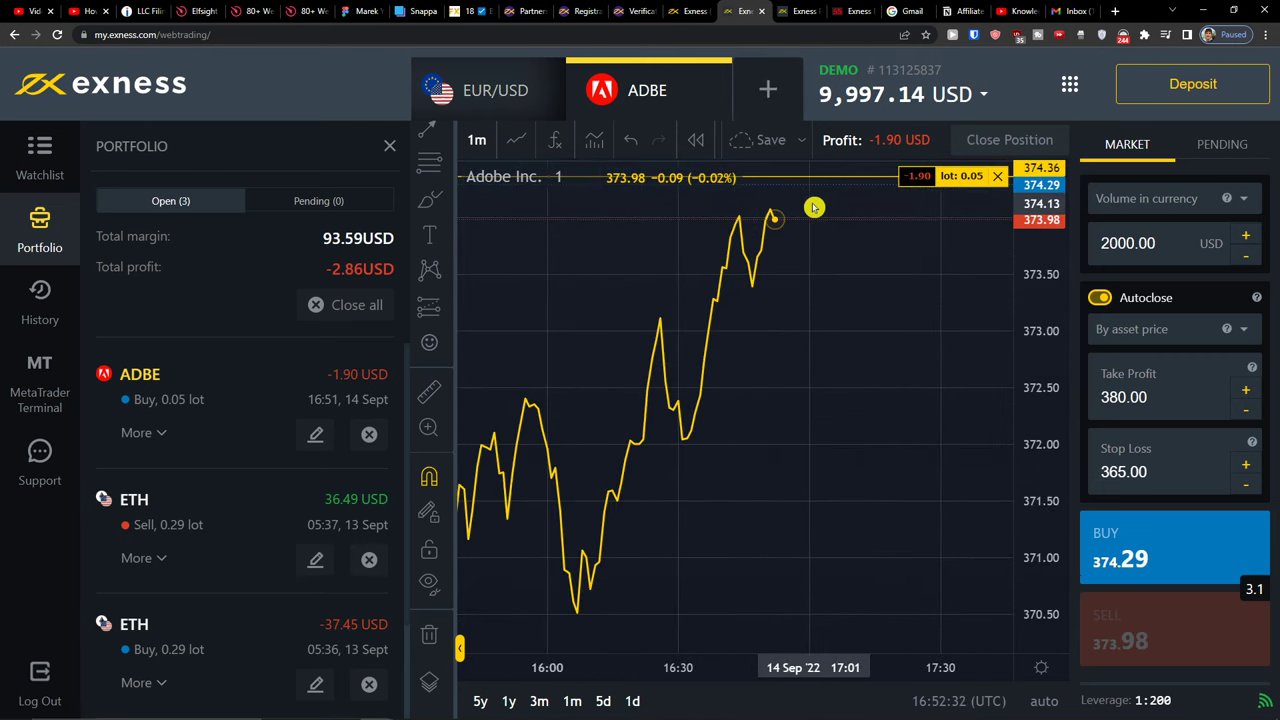
- Open the EUR/USD chart and set its market order to Volume in currency with an amount of 2000 USD
left_click(485, 90)
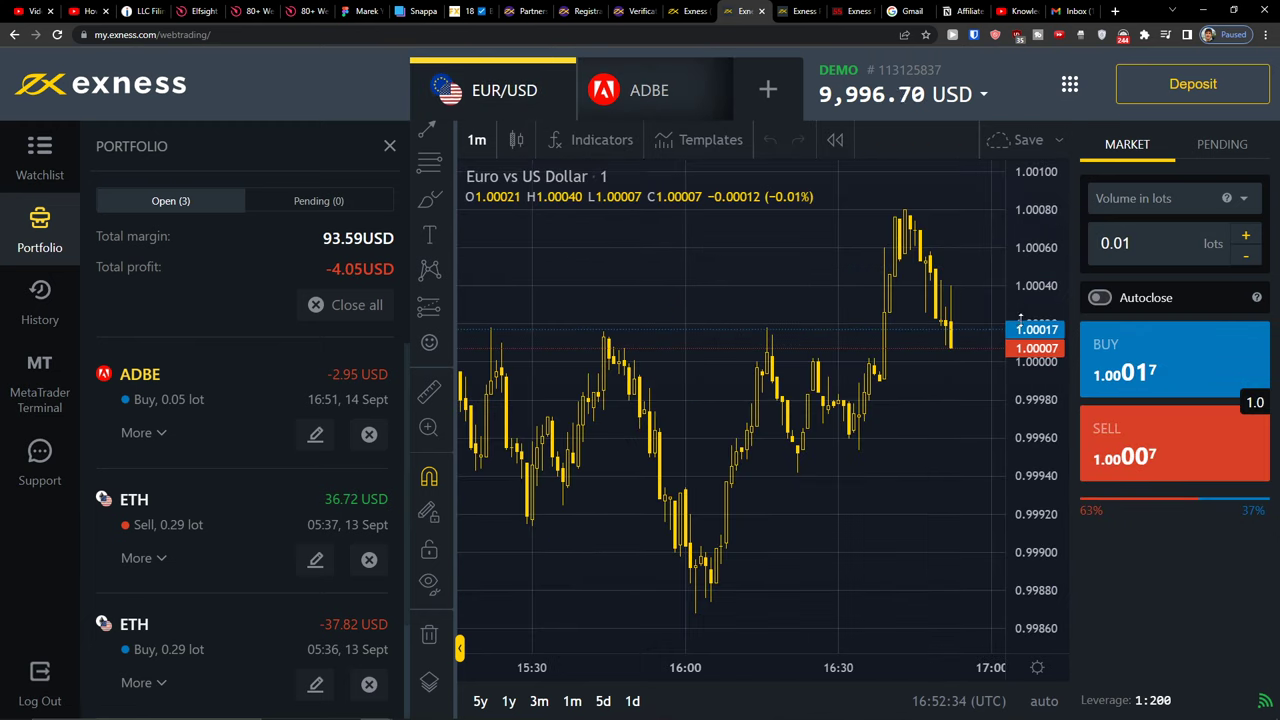
left_click(1176, 199)
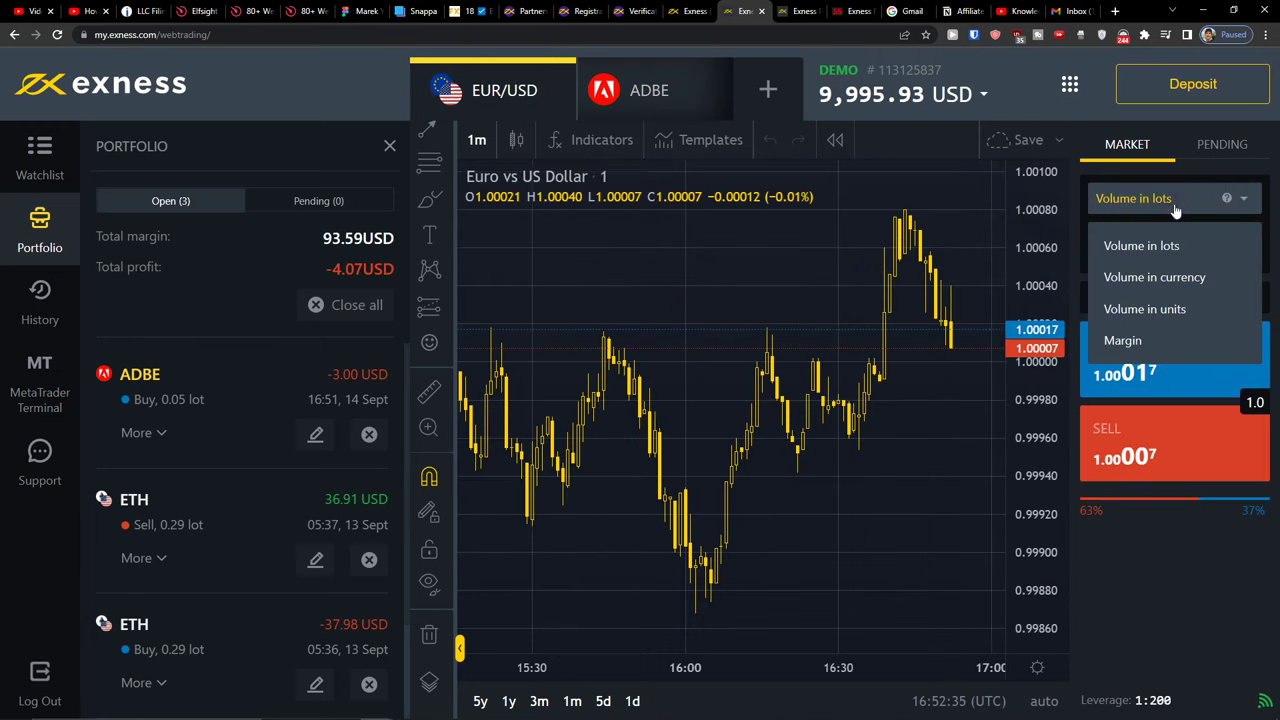
left_click(1150, 280)
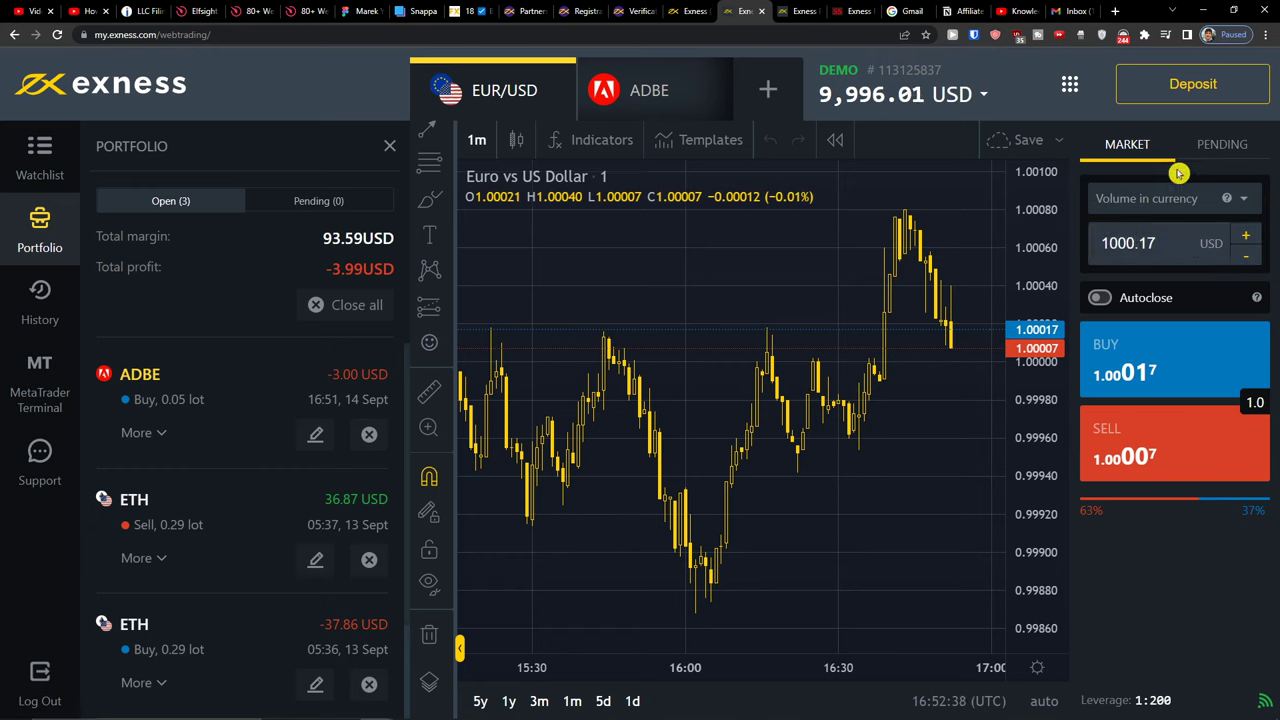
left_click(1131, 247)
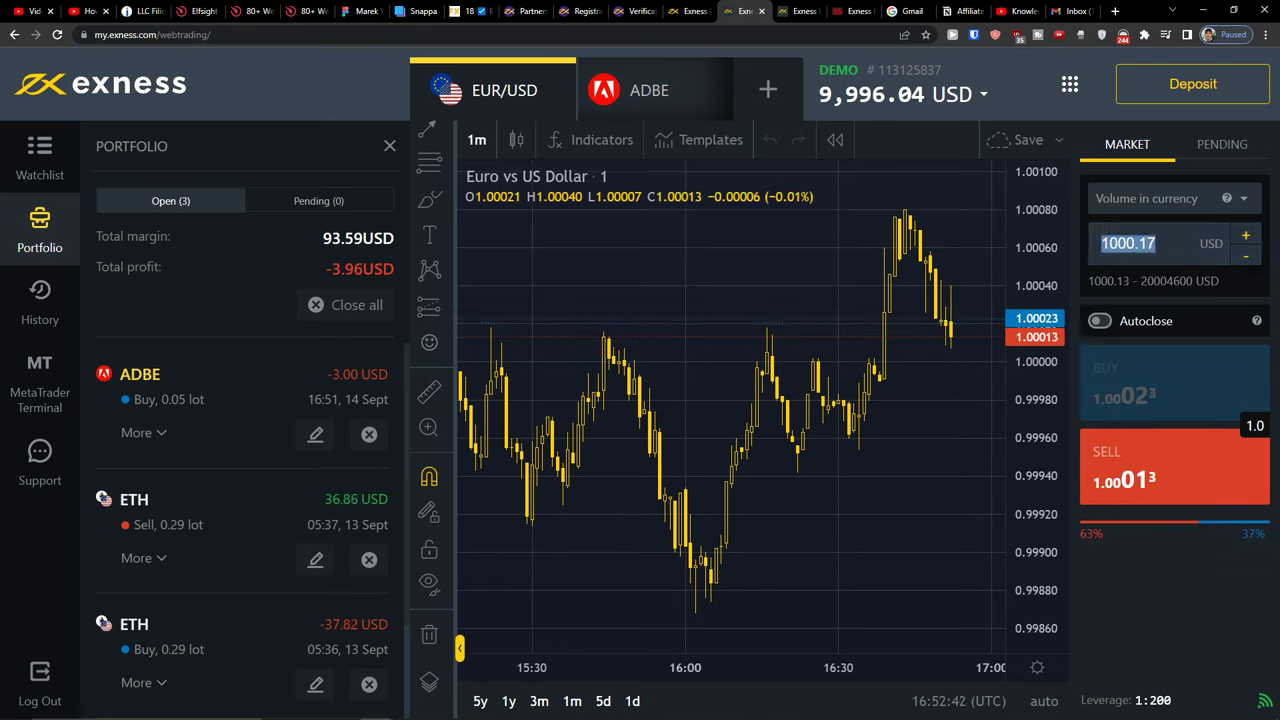
type("2000.00")
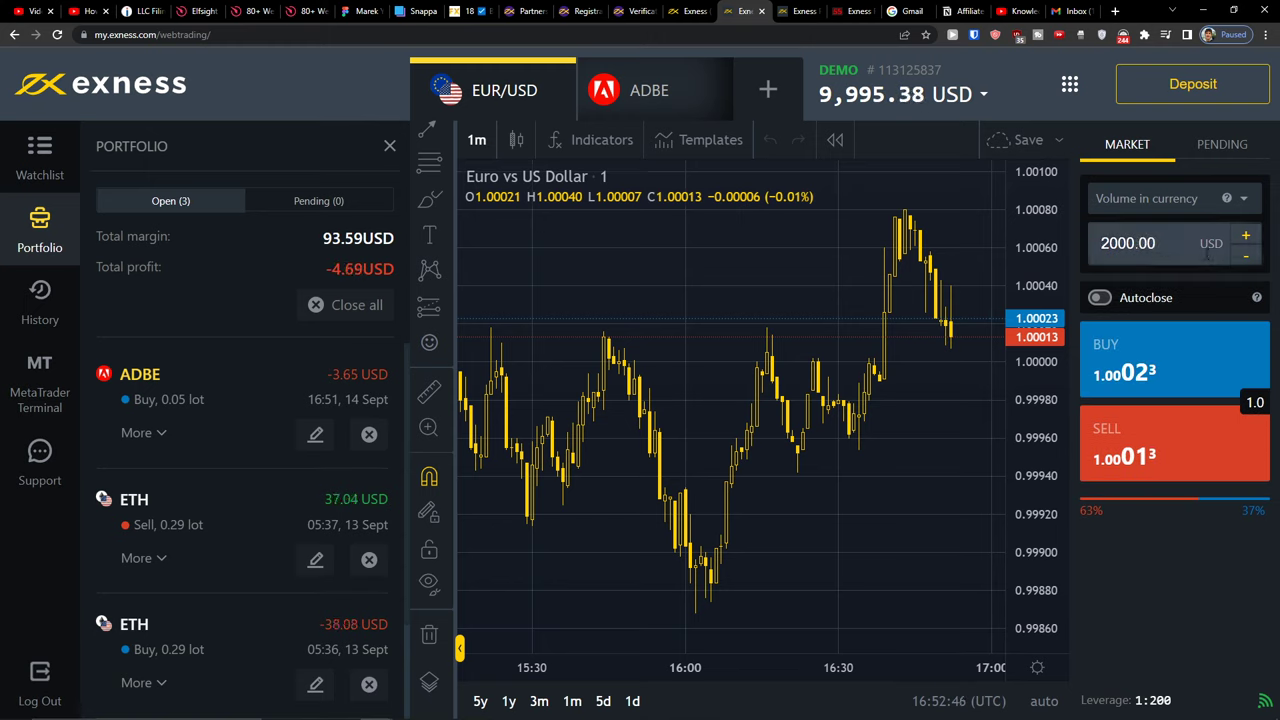
- Switch the EUR/USD market order to Volume in units
left_click(1166, 200)
left_click(1163, 208)
left_click(1163, 210)
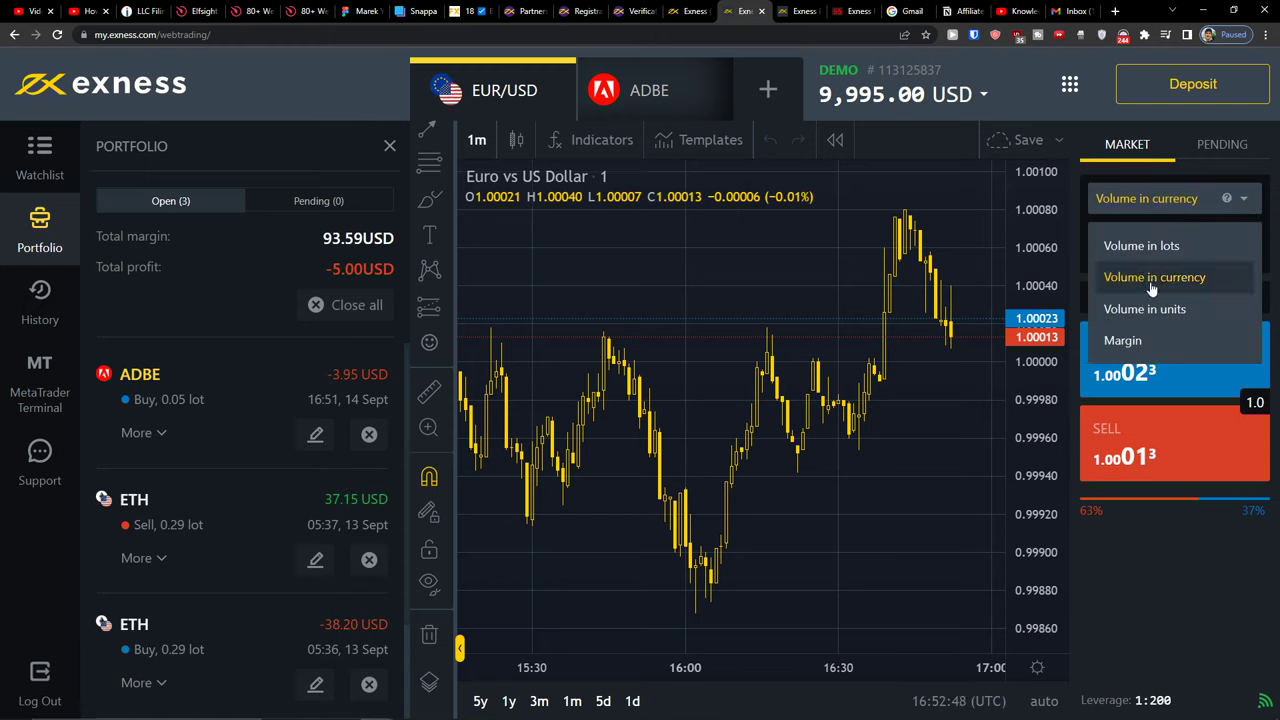
left_click(1140, 303)
left_click(1170, 256)
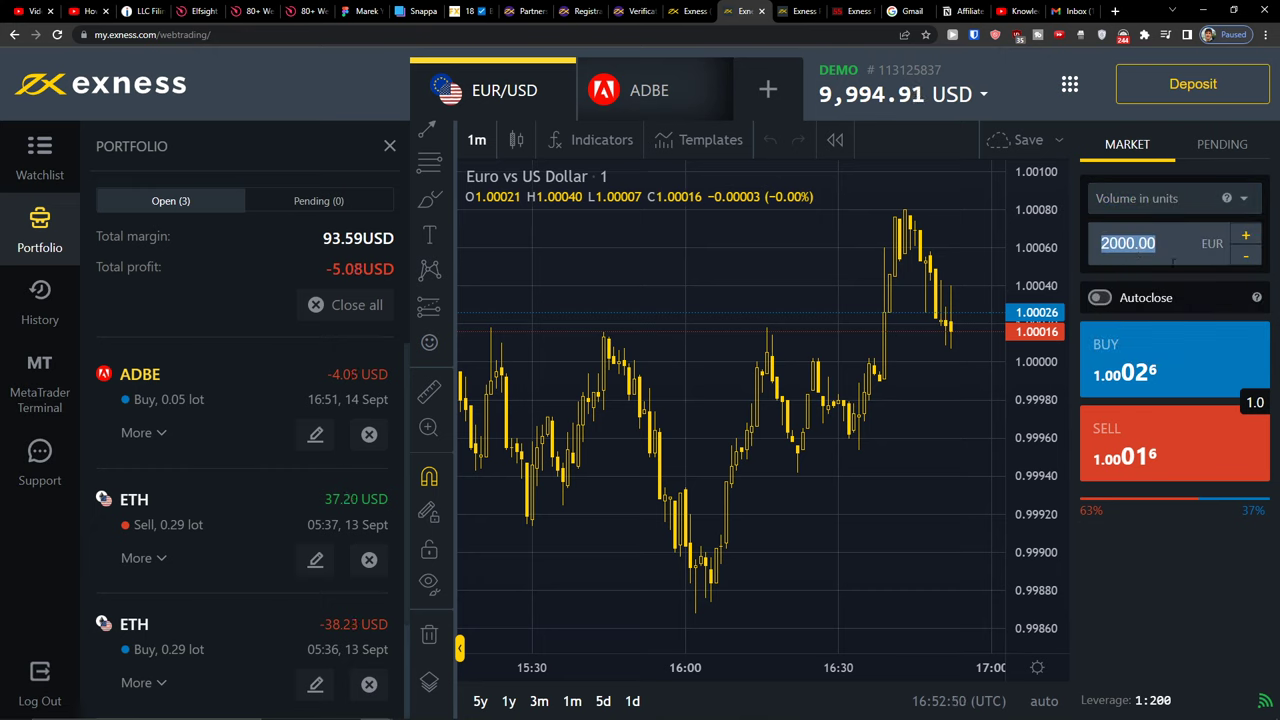
- Place a EUR/USD market buy order for 2000 EUR with Autoclose left off
mouse_move(1133, 387)
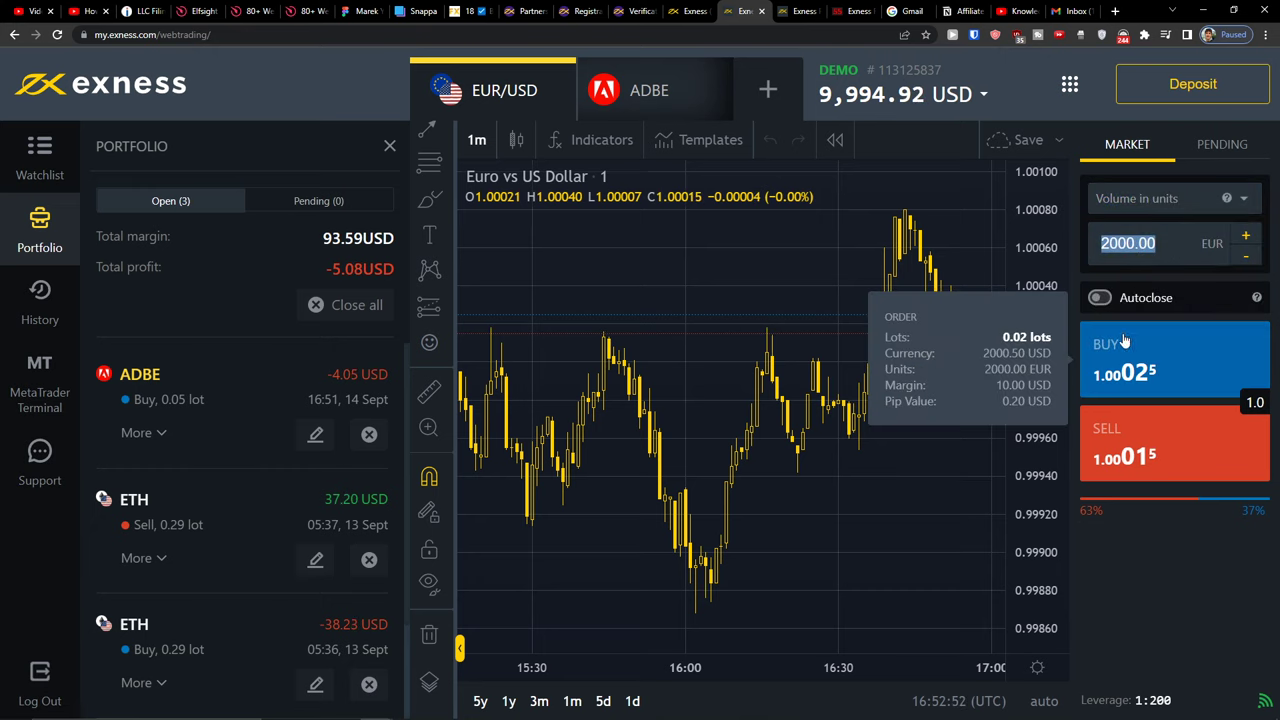
left_click(1096, 299)
left_click(1096, 300)
left_click(1124, 357)
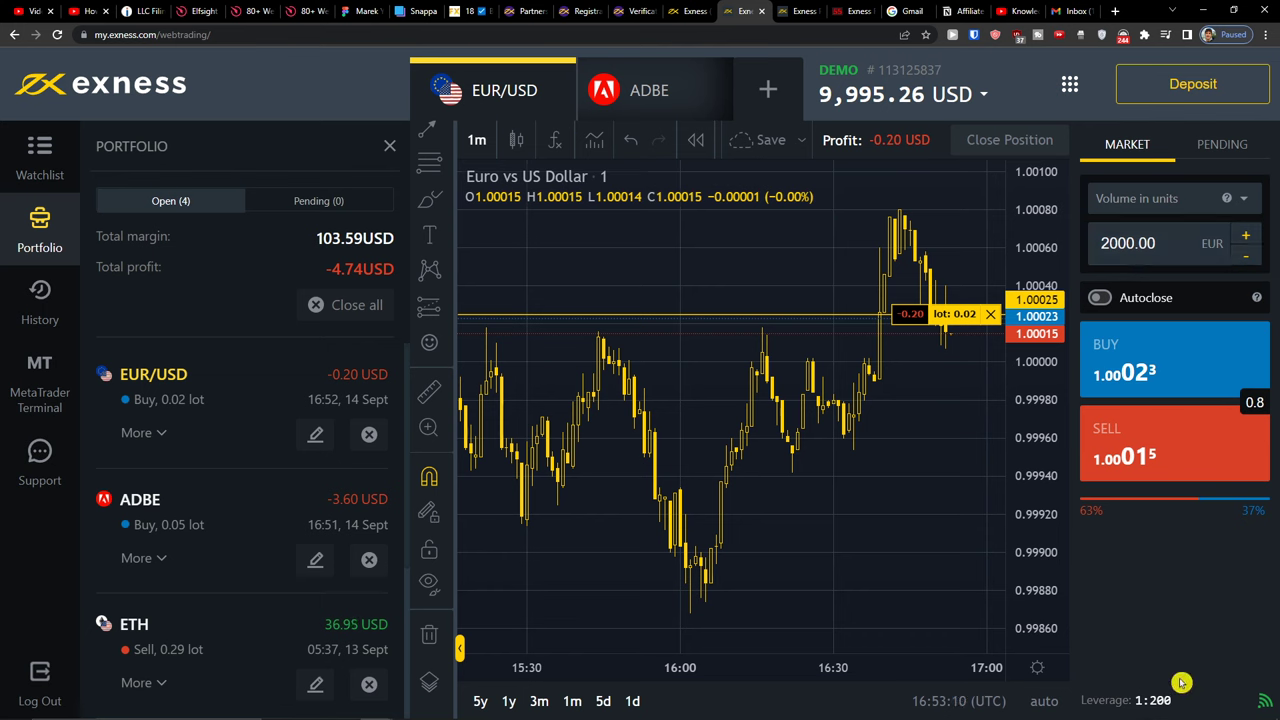
- Open the ADBE chart from its portfolio position and review the summary of the prepared buy order
left_click(1140, 204)
left_click(1140, 201)
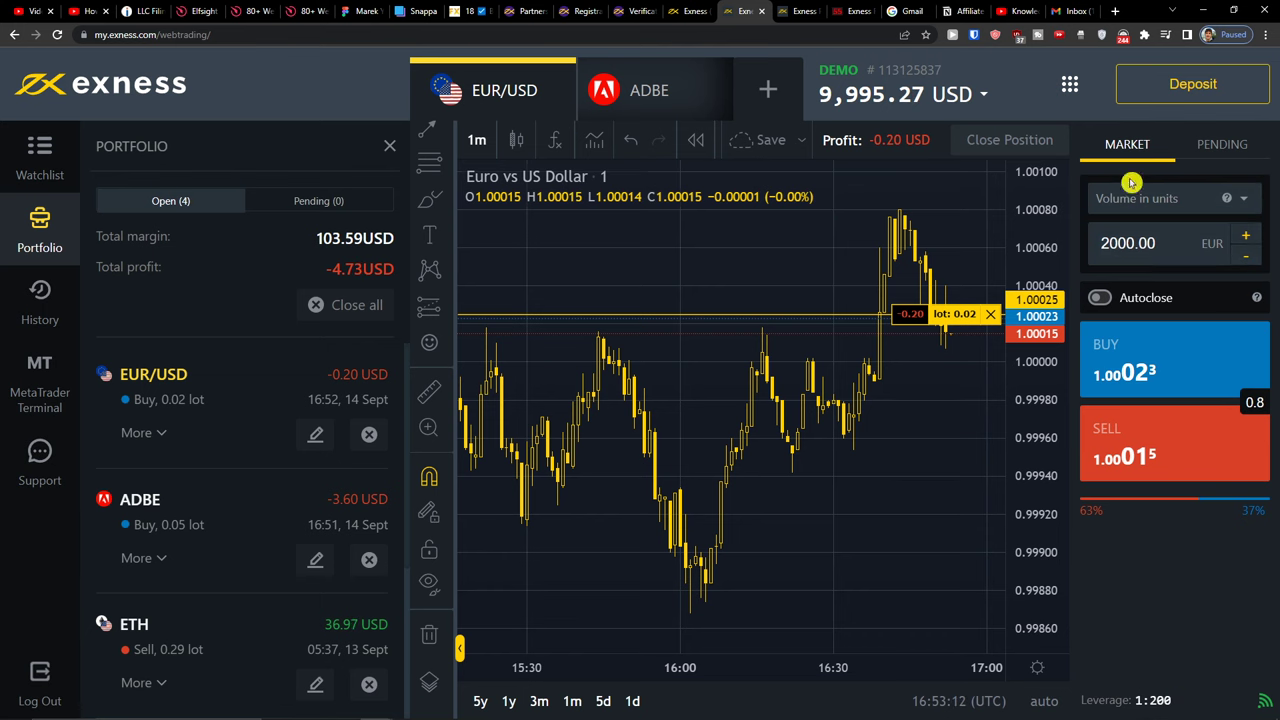
left_click(145, 505)
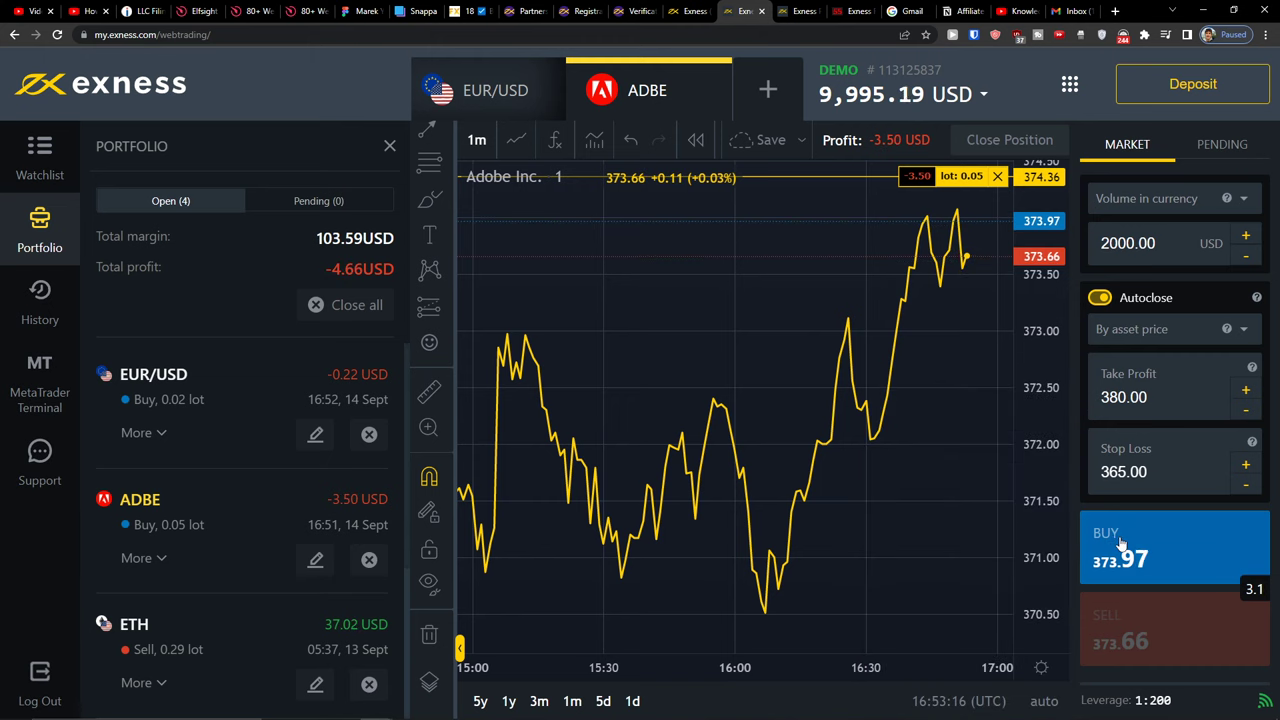
mouse_move(1123, 535)
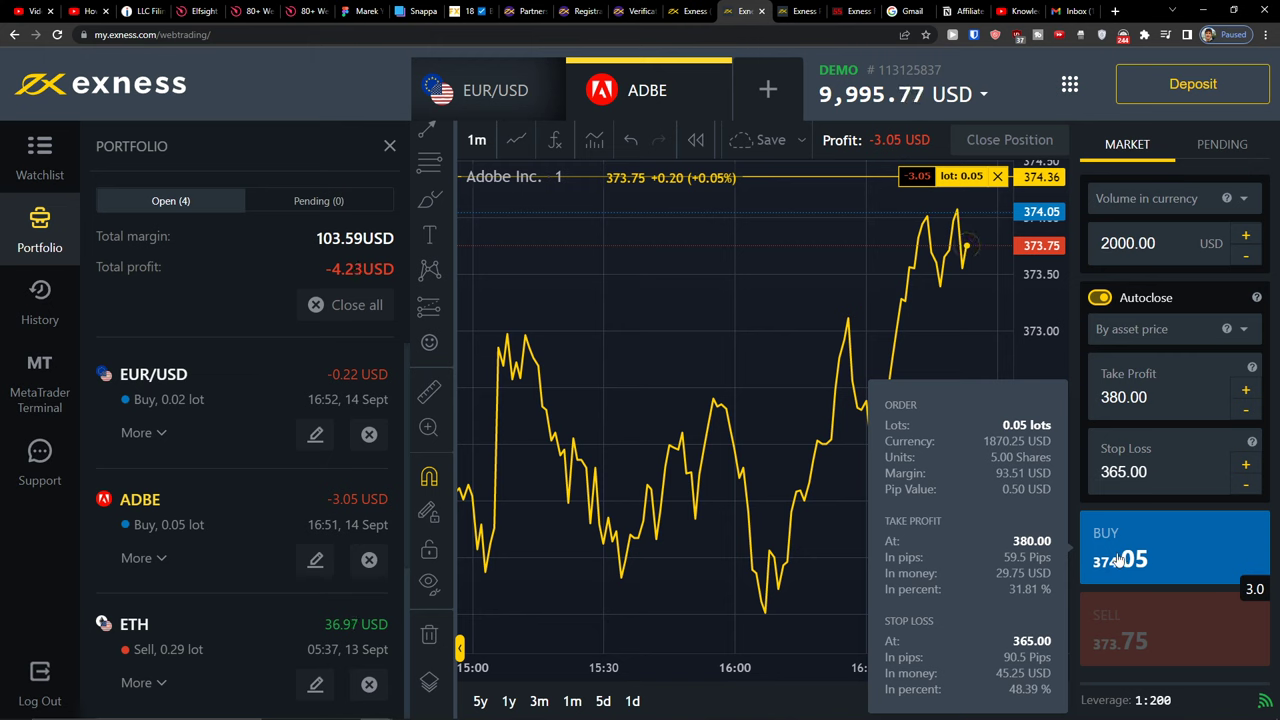
- Switch the ADBE market order to Volume in units, enter 10 shares, and review the buy order summary
left_click(1148, 199)
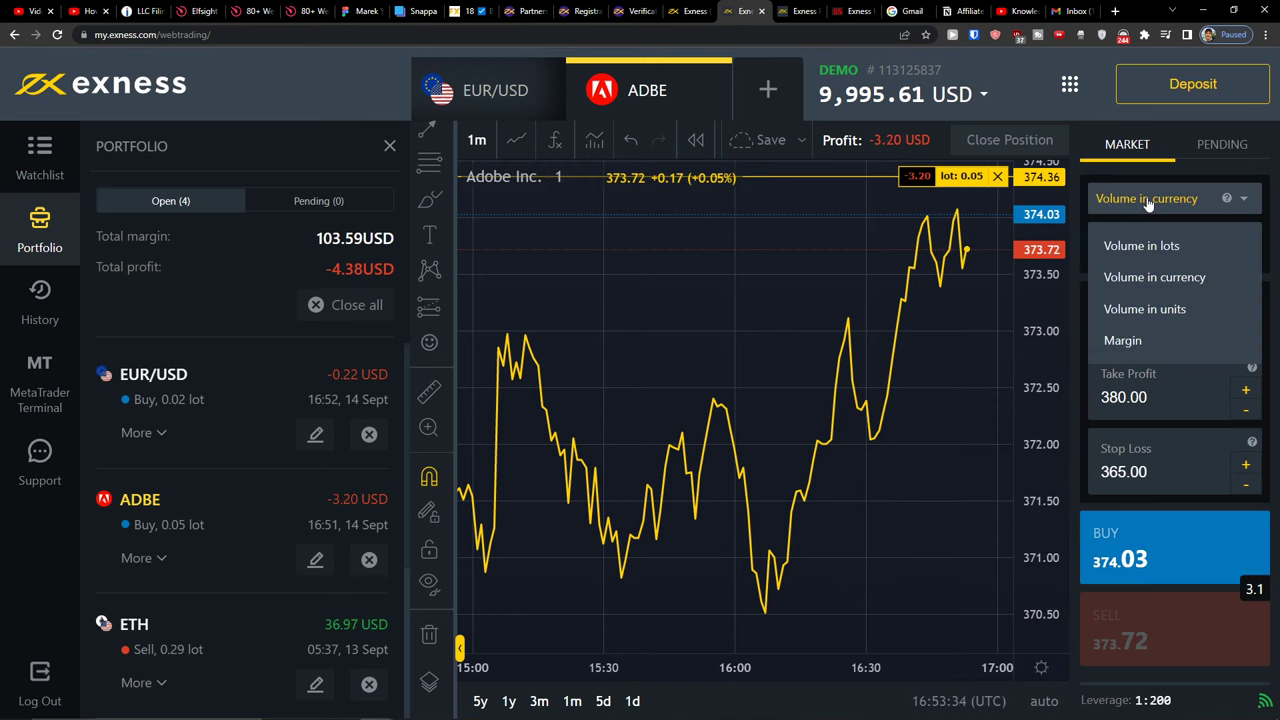
left_click(1148, 199)
left_click(1135, 204)
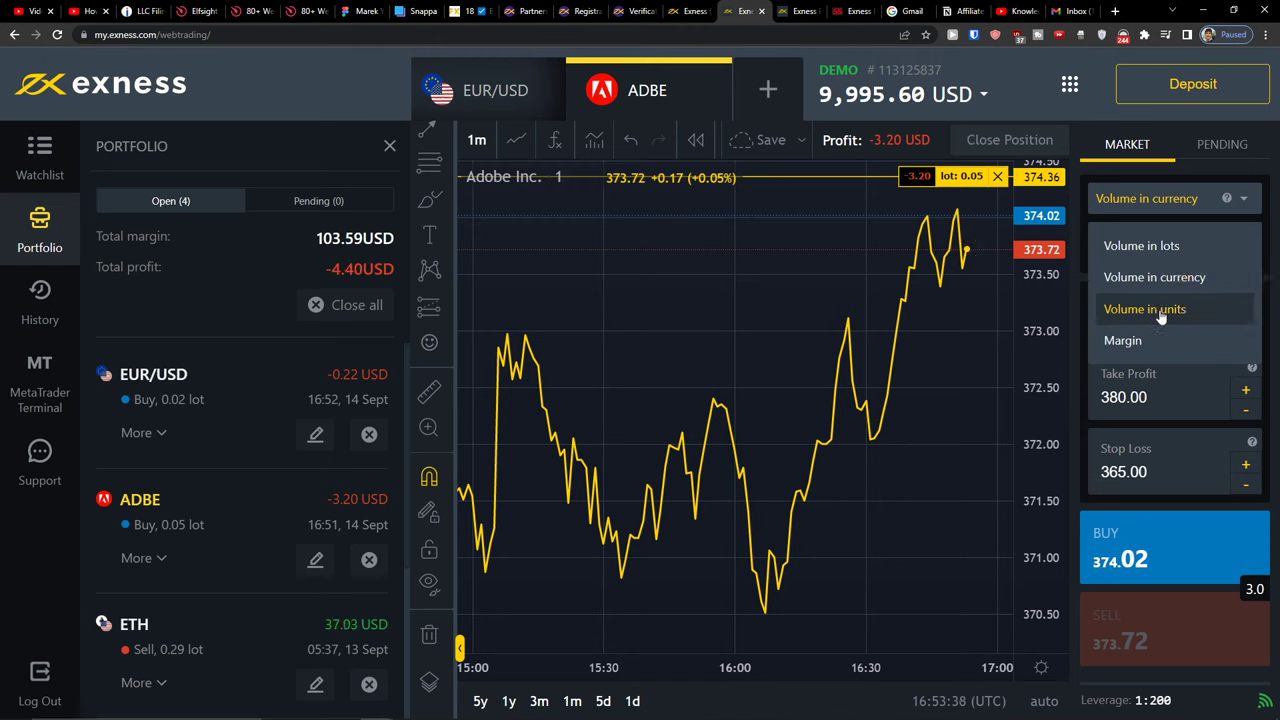
left_click(1144, 309)
left_click(1115, 243)
type("10")
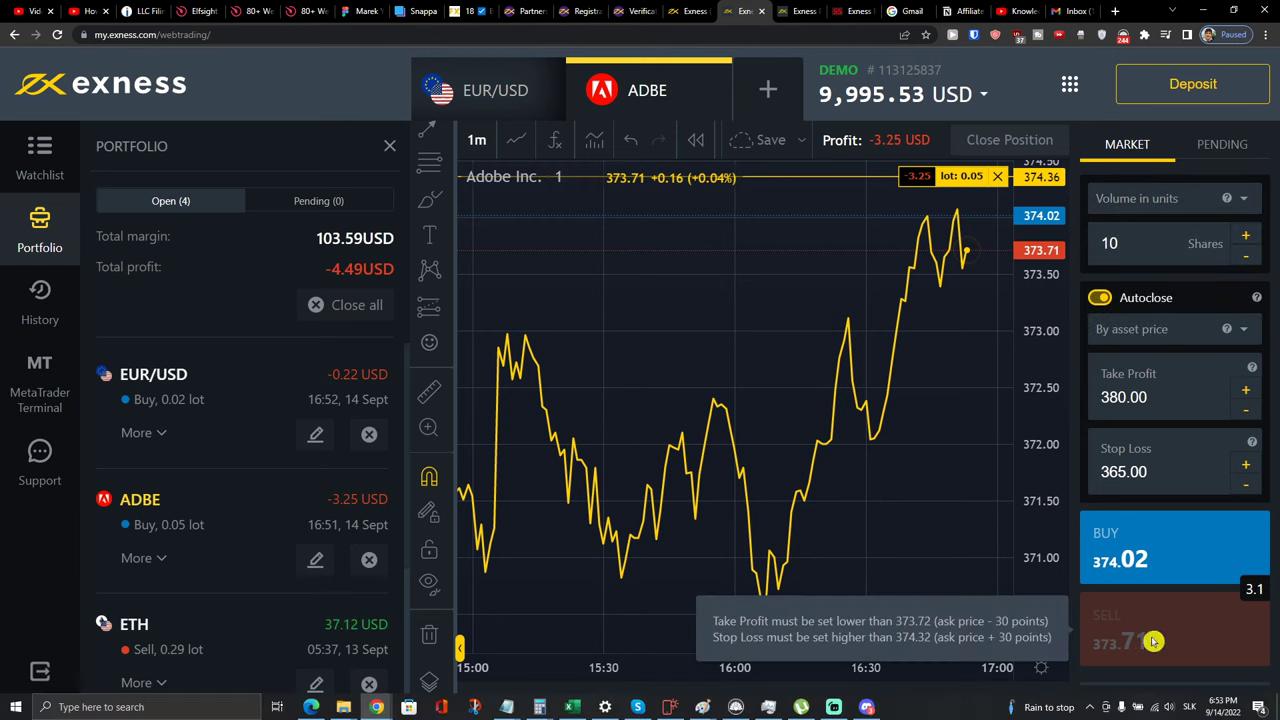
mouse_move(1140, 565)
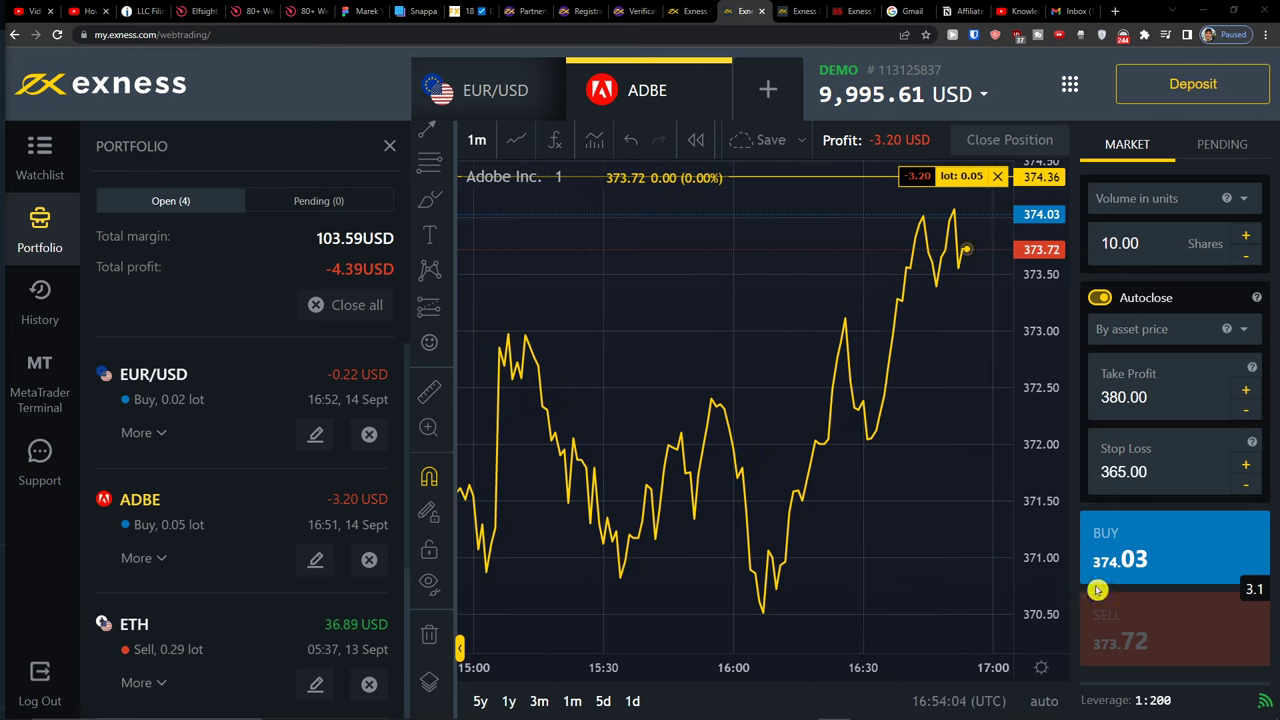
- Place an ADBE market buy order for 20 shares with take profit at 400 and stop loss kept at 365
left_click(1131, 250)
type("20")
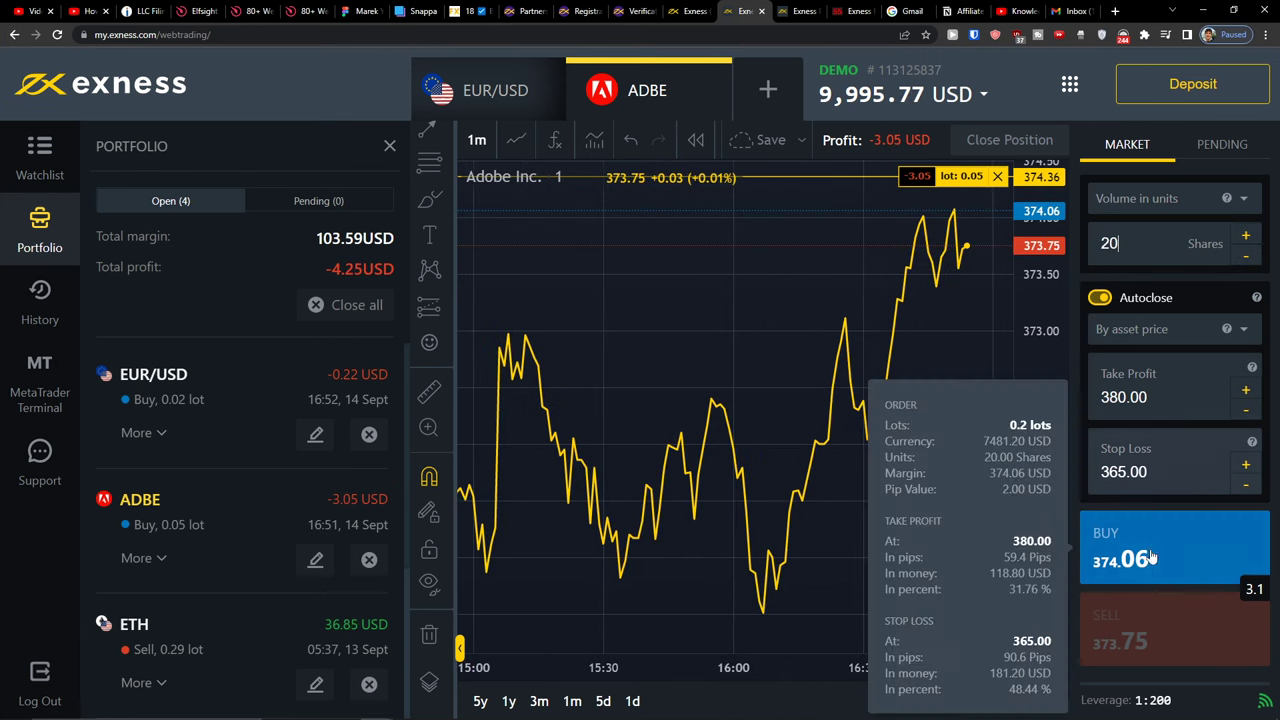
left_click(1116, 400)
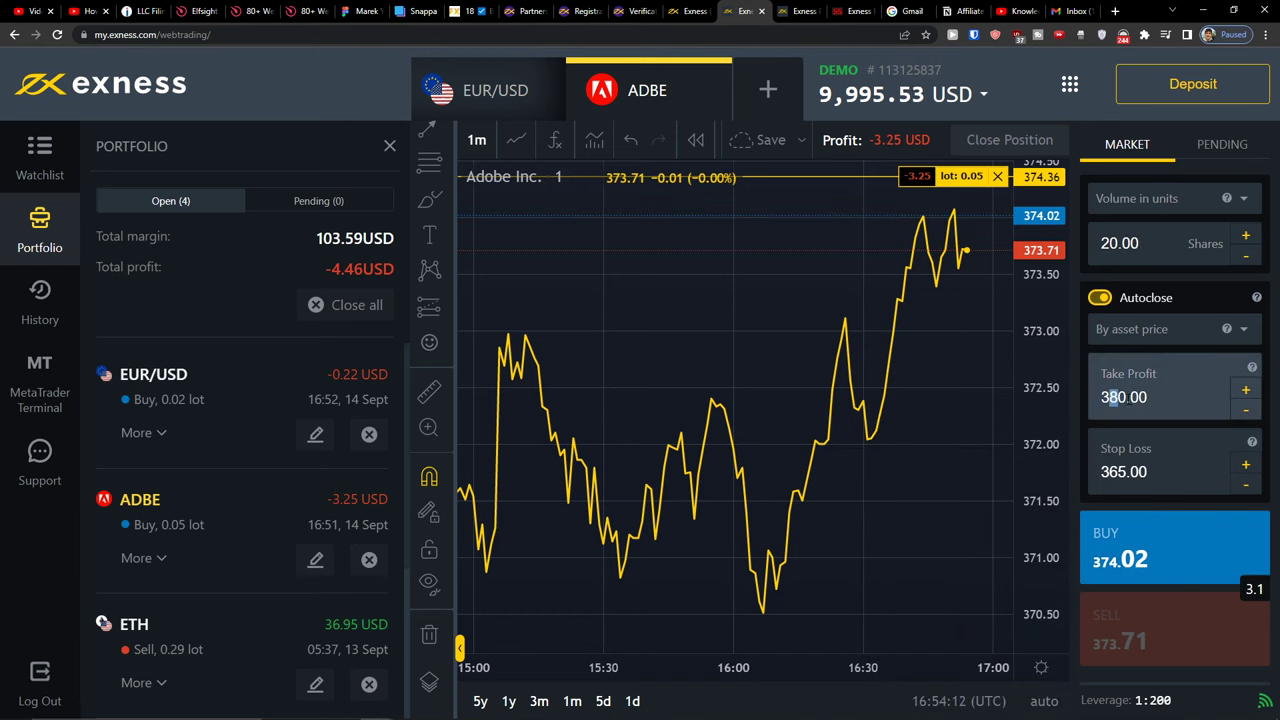
double_click(1112, 397)
type("400")
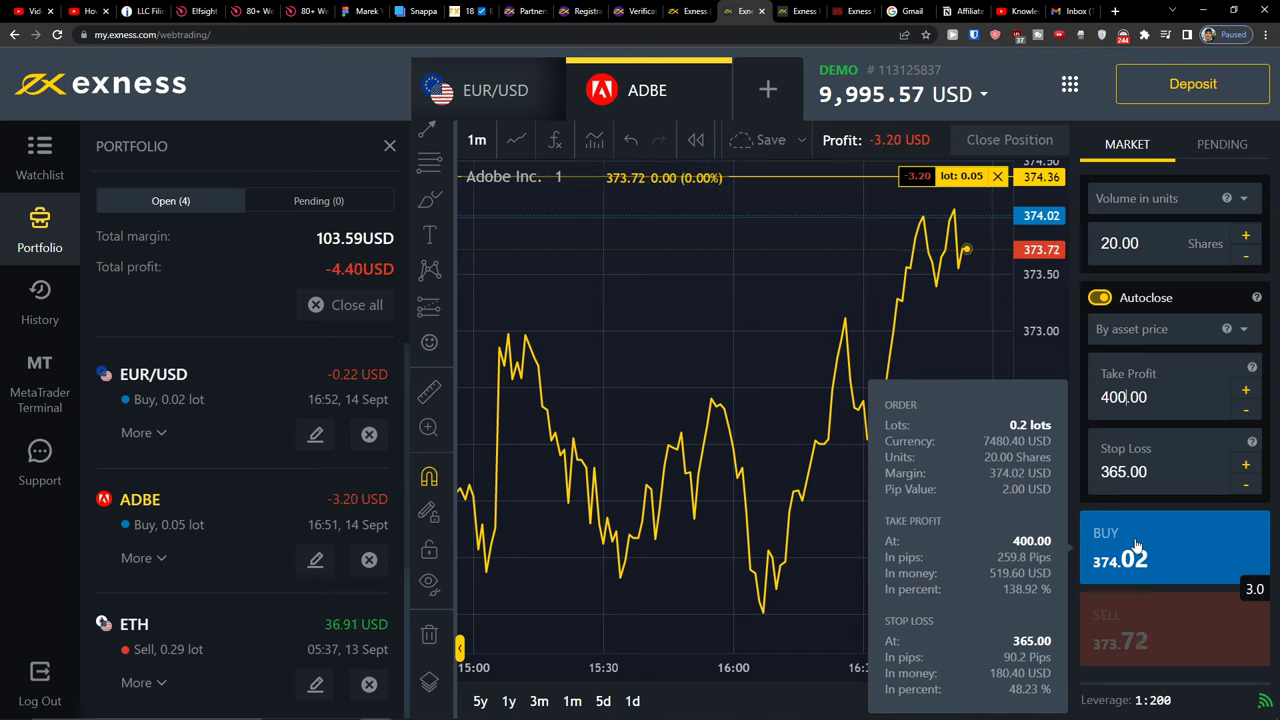
left_click(1170, 550)
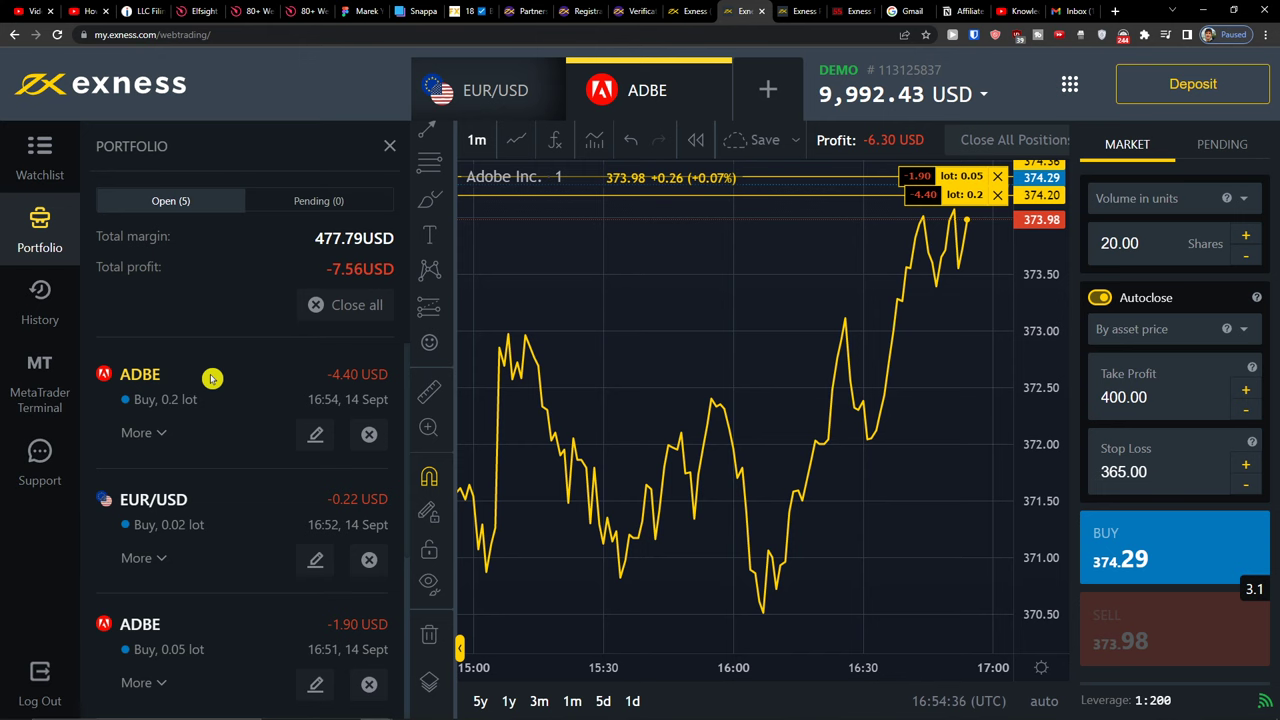
- Close the portfolio, return to the EUR/USD chart, and review the buy and sell order summaries for 2000 EUR in units
left_click(38, 262)
left_click(188, 98)
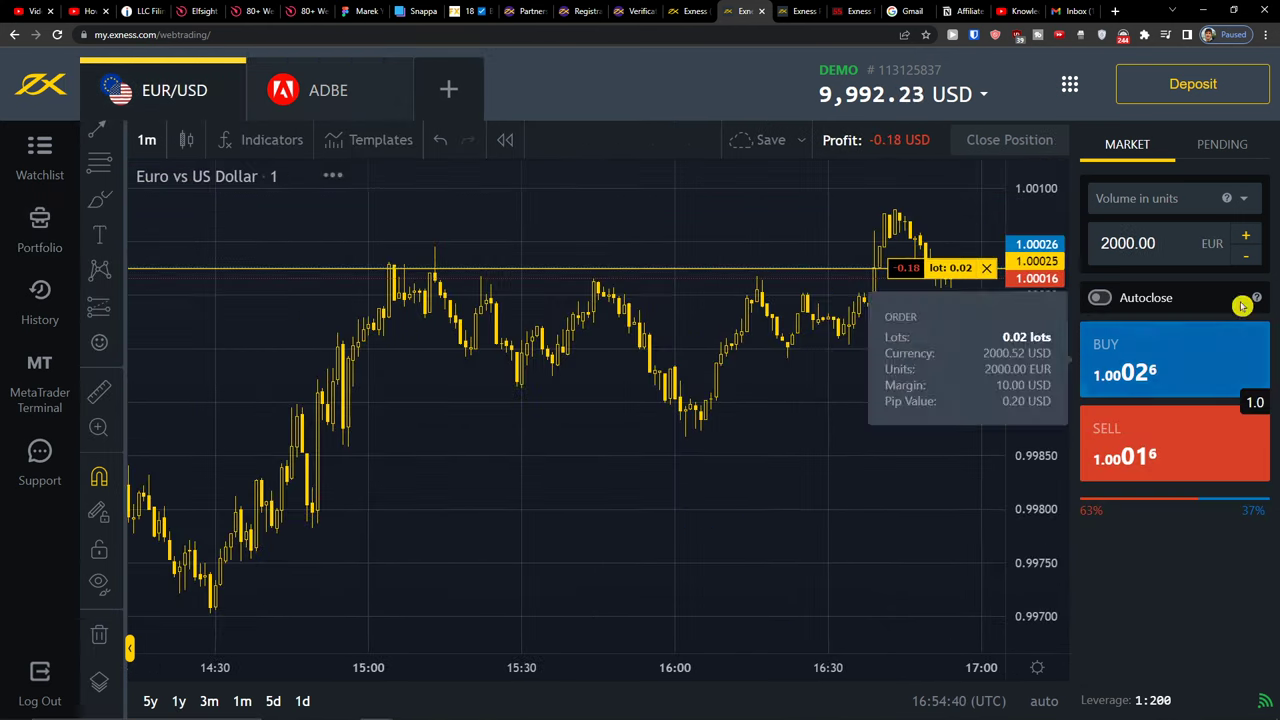
left_click(1156, 202)
left_click(1141, 306)
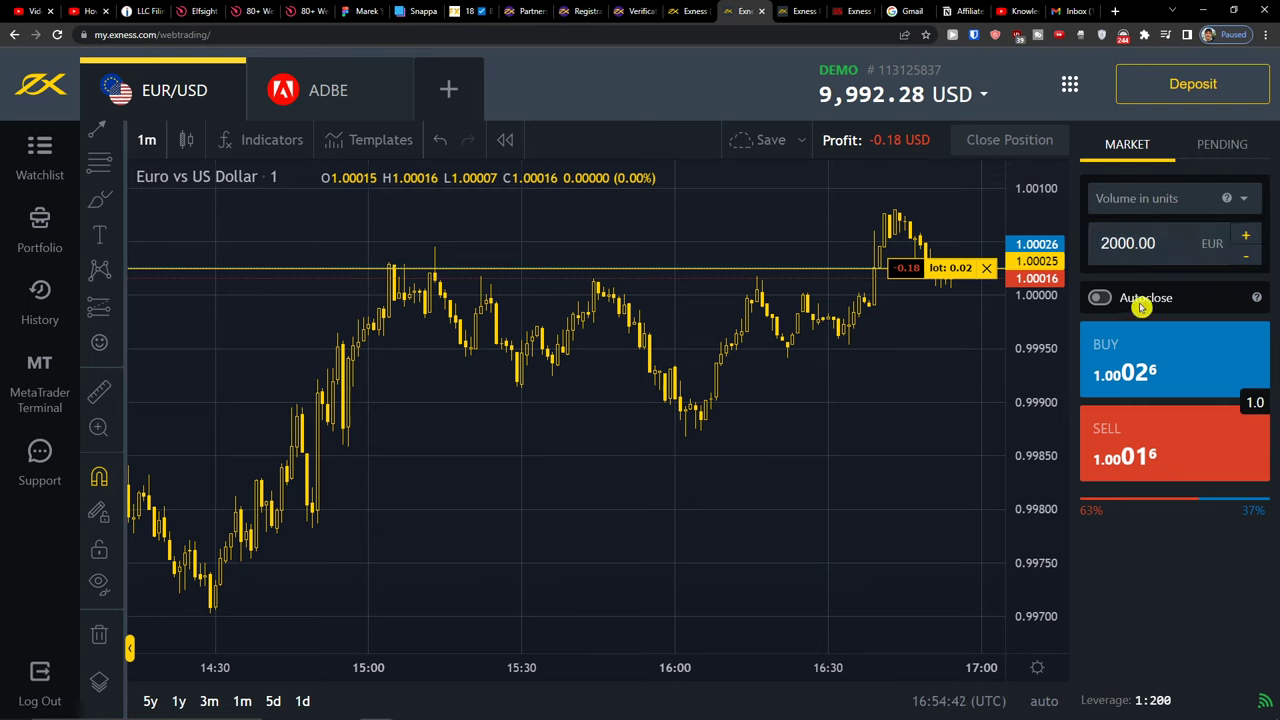
mouse_move(1118, 375)
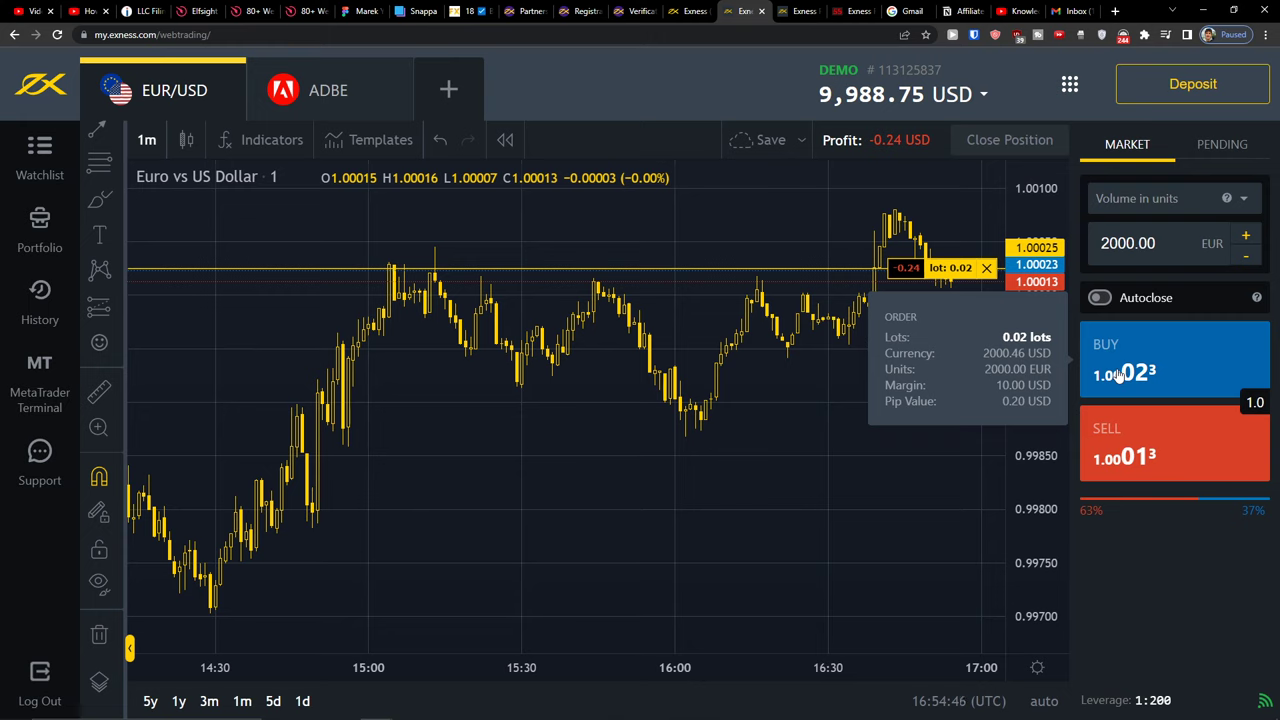
mouse_move(1122, 429)
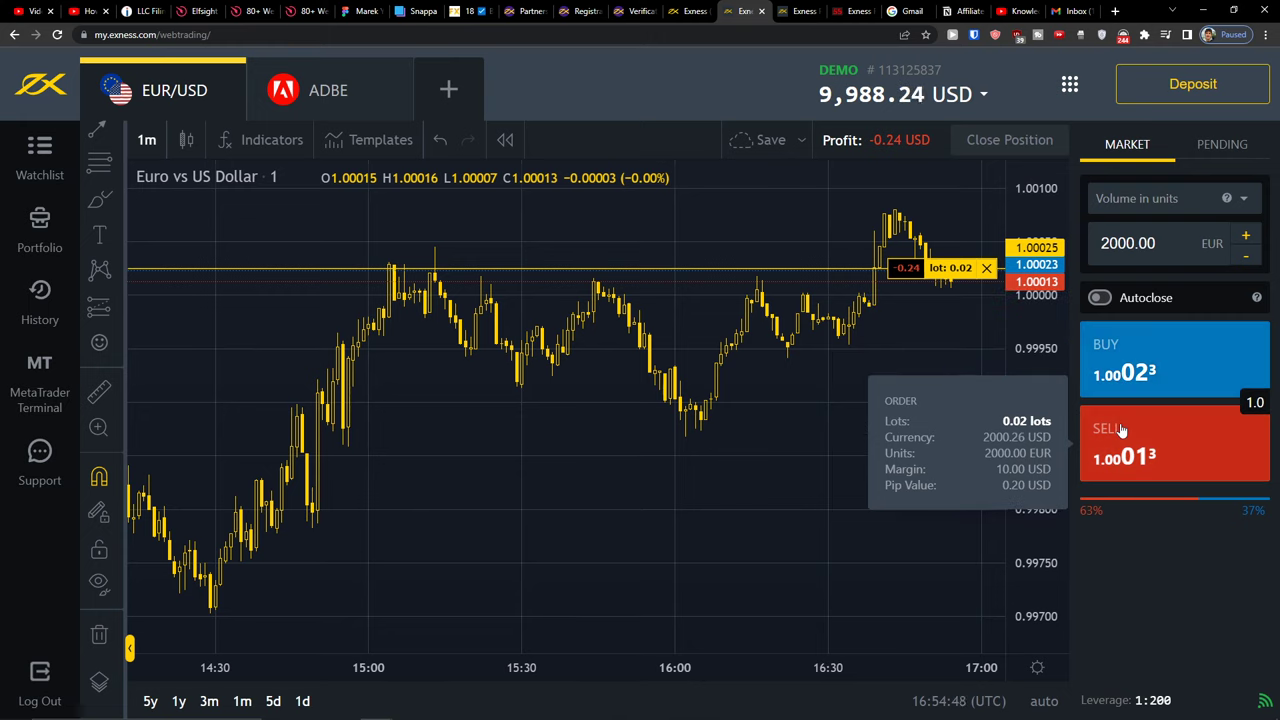
- Turn on Autoclose for the EUR/USD market order, enter a take profit of 1.2, and change it to 1.05
left_click(1099, 297)
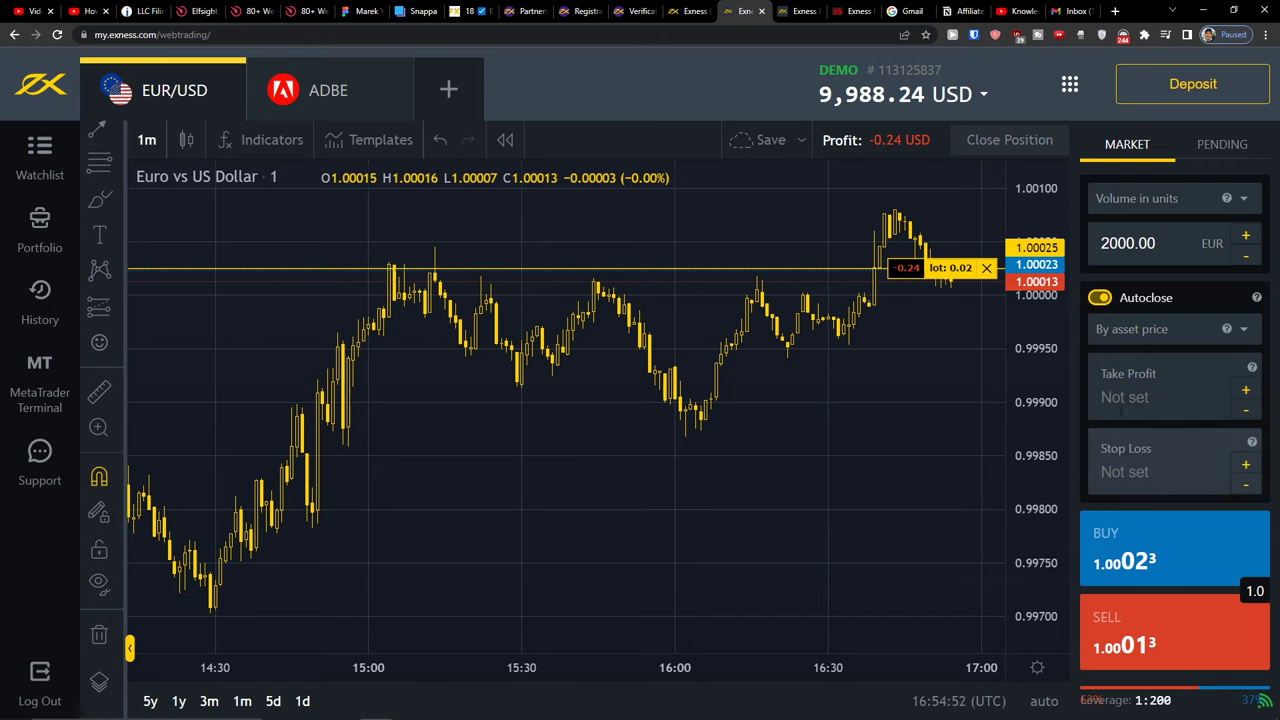
left_click(1120, 398)
type("1,2")
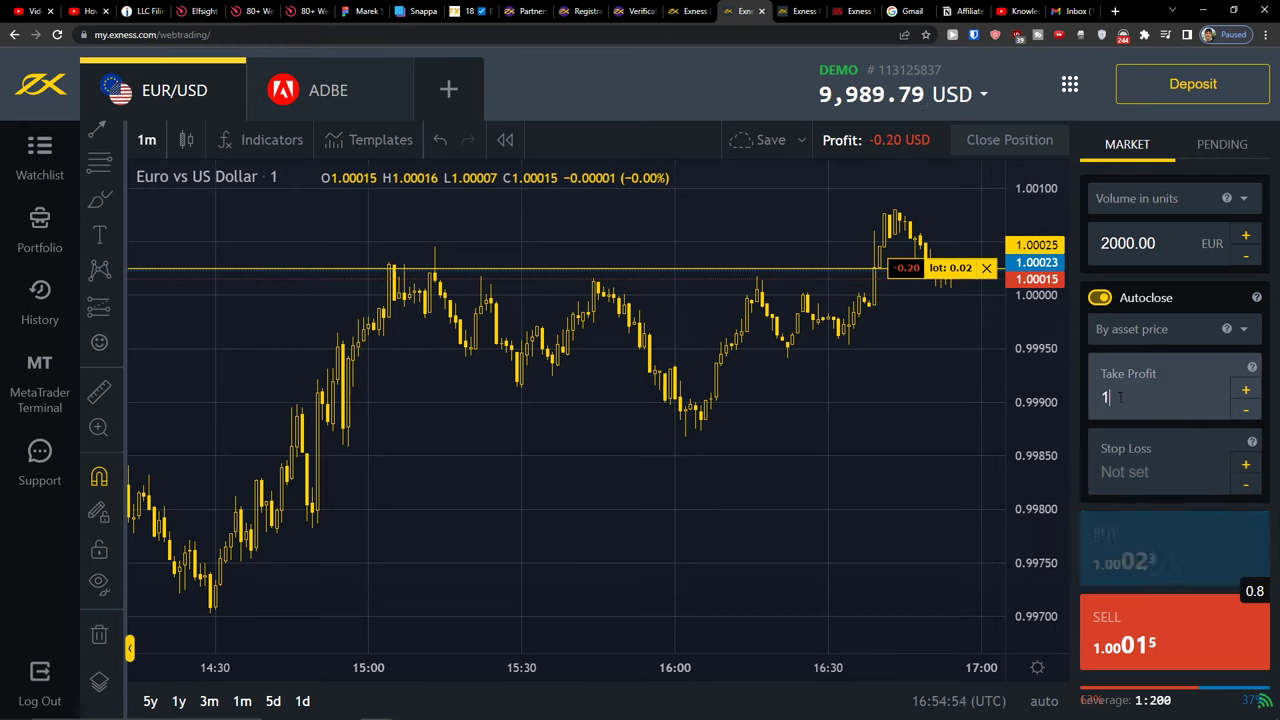
key("BackSpace")
key("BackSpace")
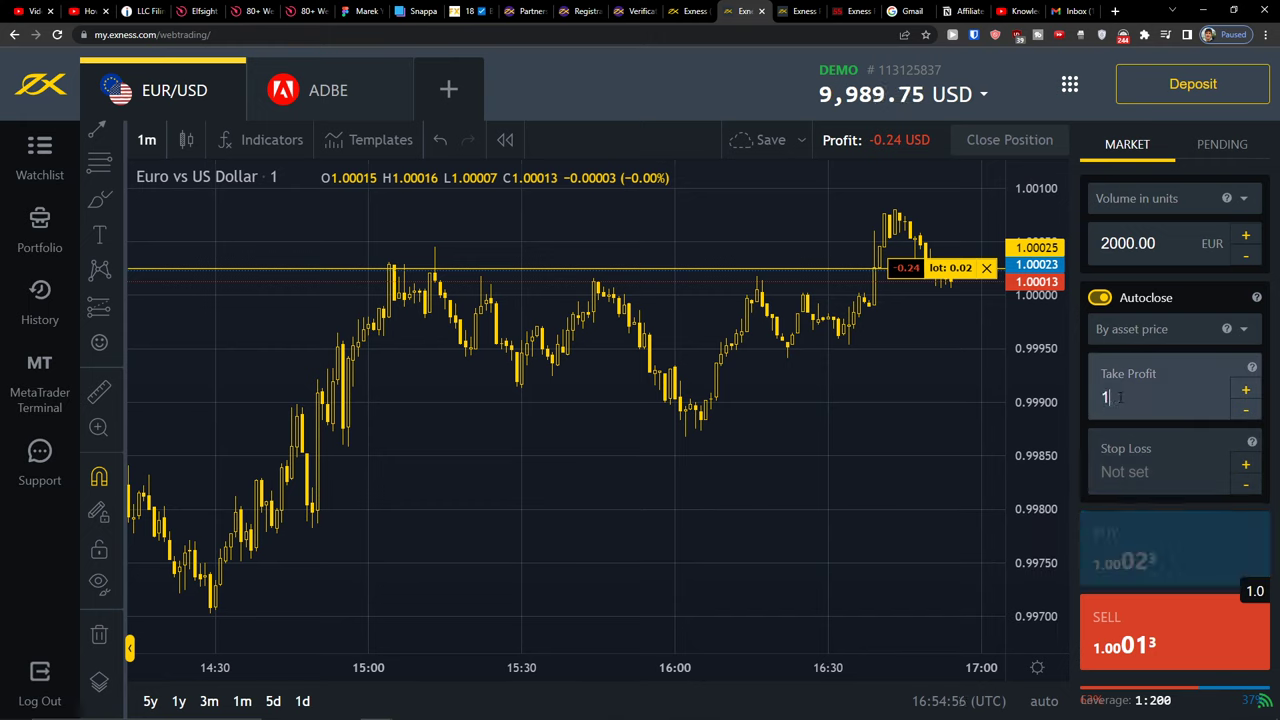
type(".2")
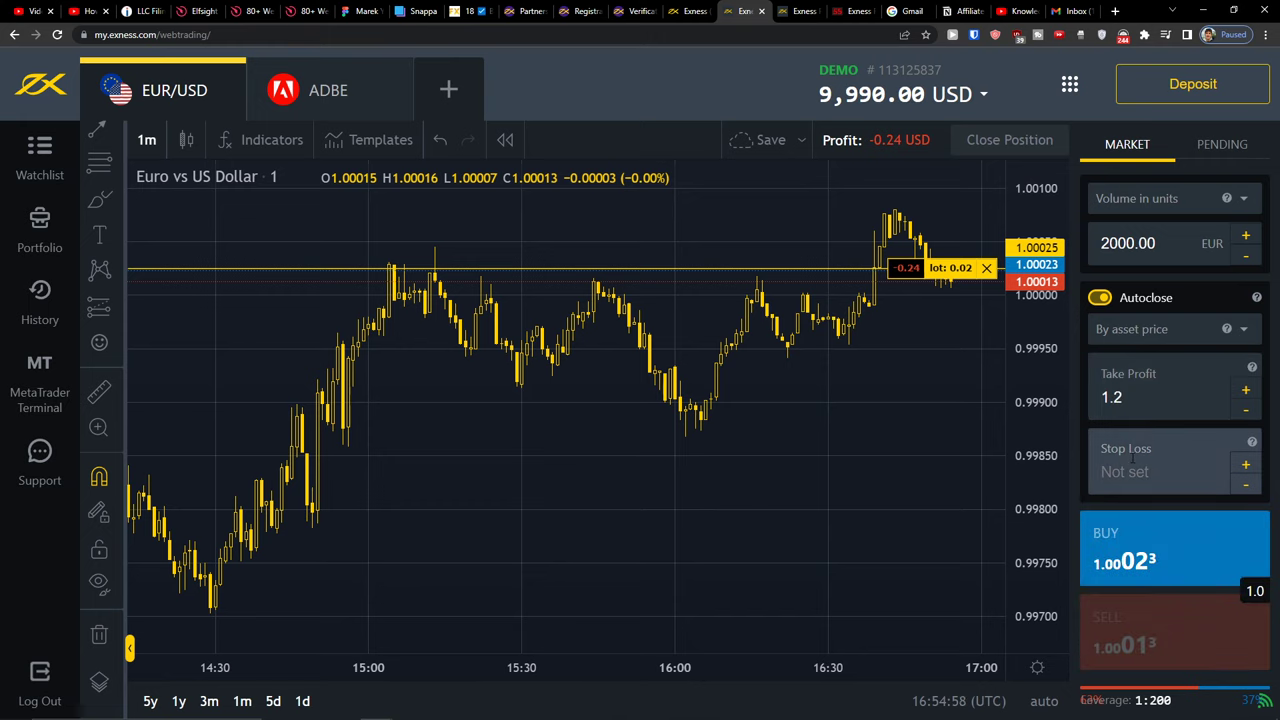
type("05")
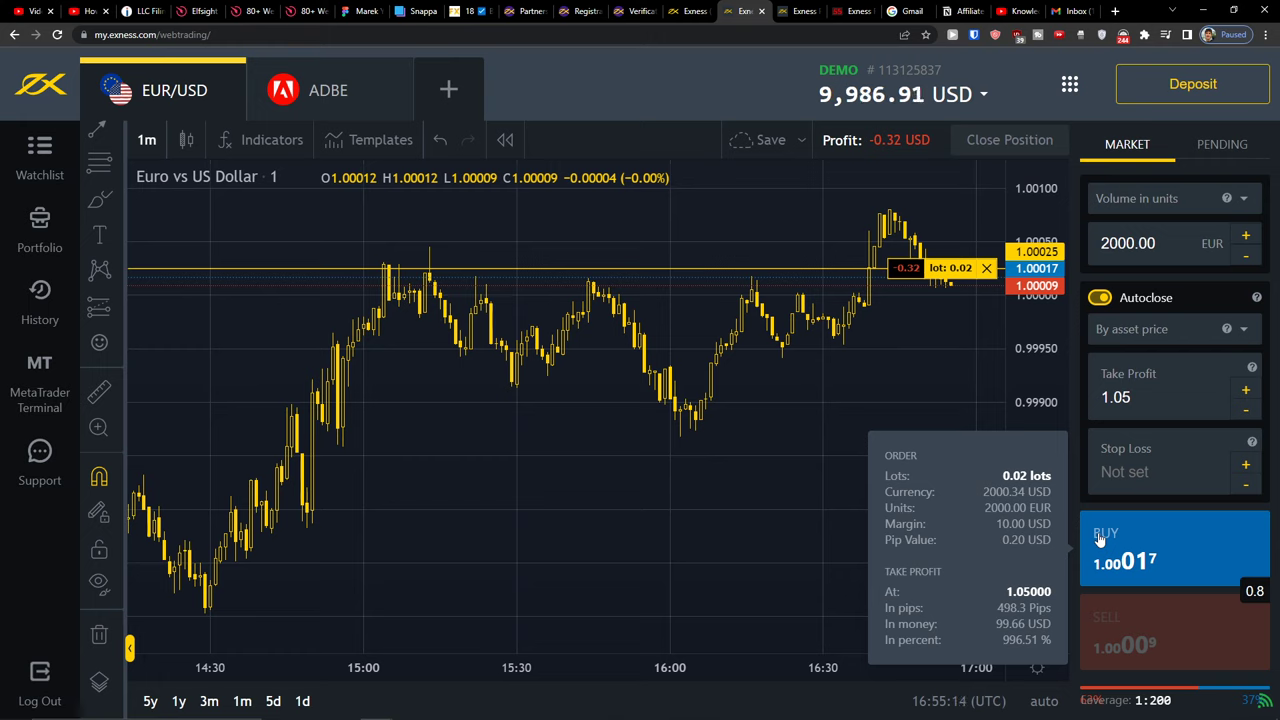
- Show the list of other Exness services, such as Traders Area and Partnership
left_click(1070, 84)
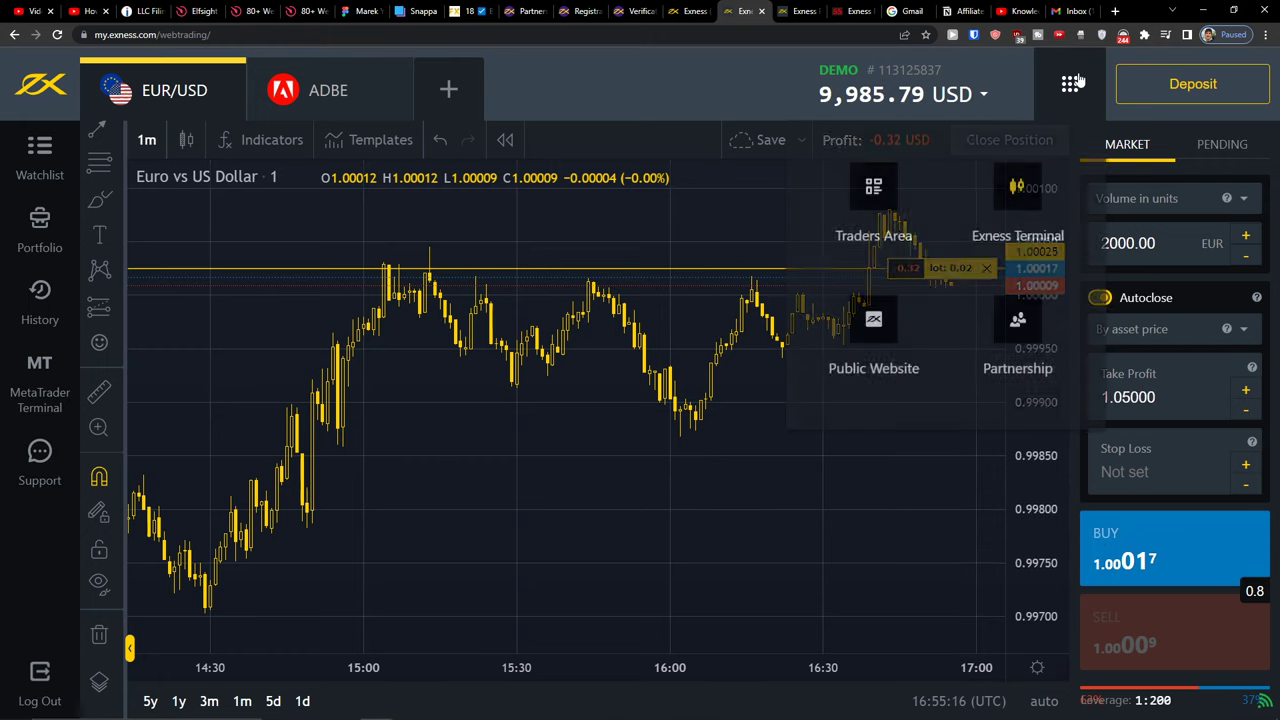